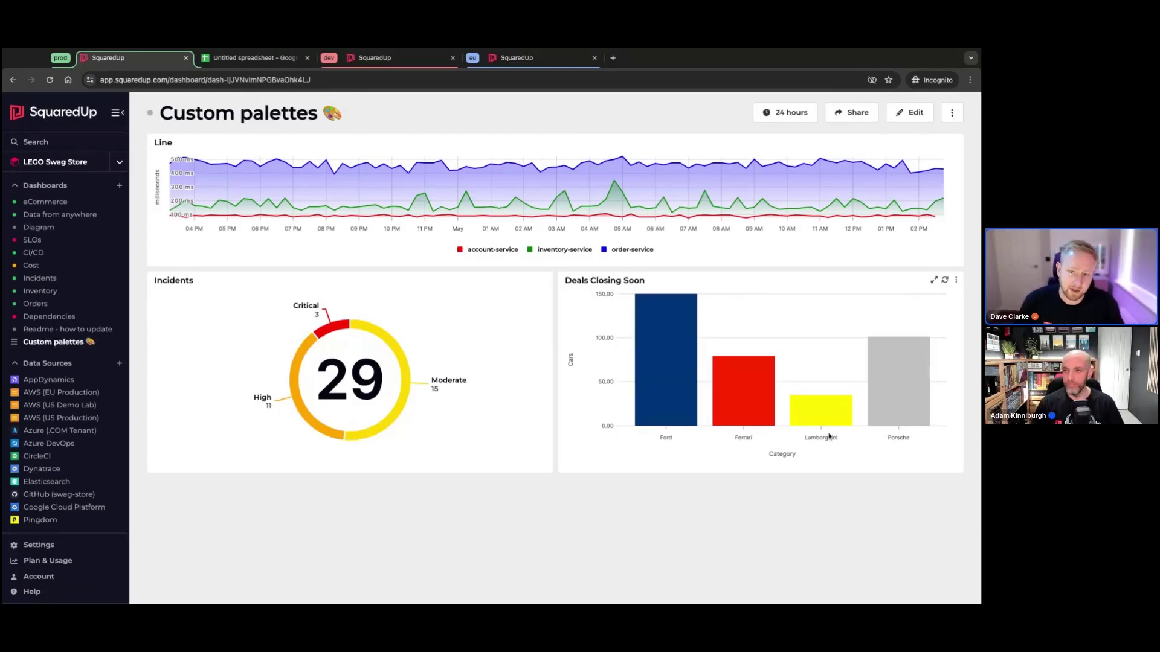
# Step: Put the Custom palettes dashboard in edit mode and open the Line tile's JSON for editing
pyautogui.click(912, 113)
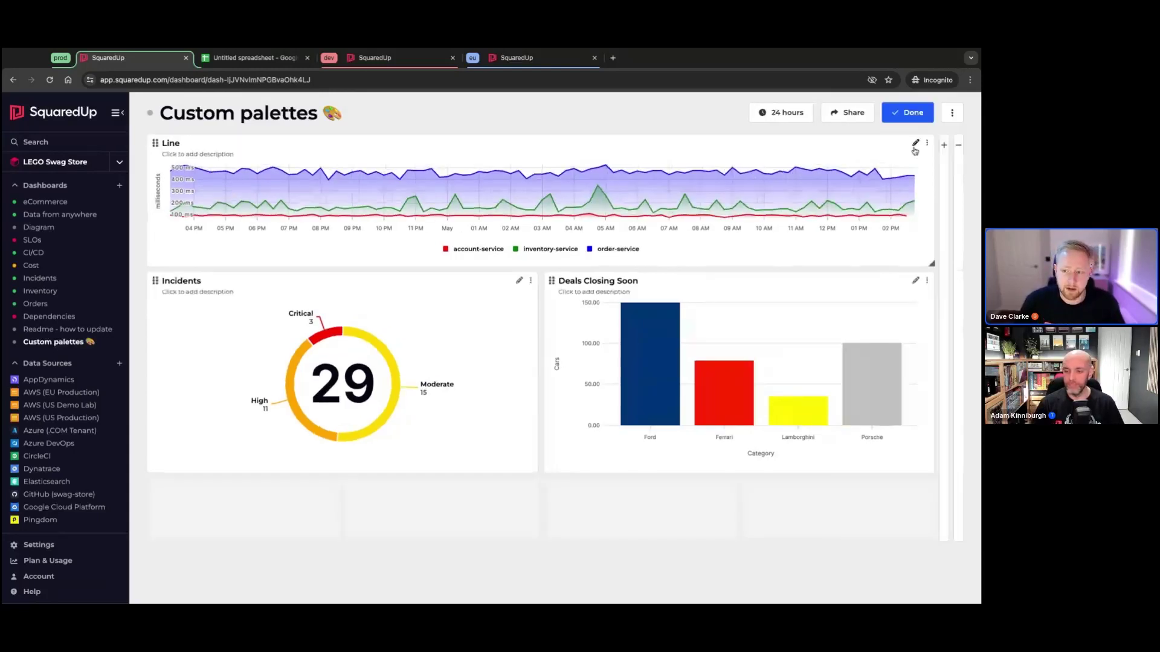
pyautogui.click(917, 145)
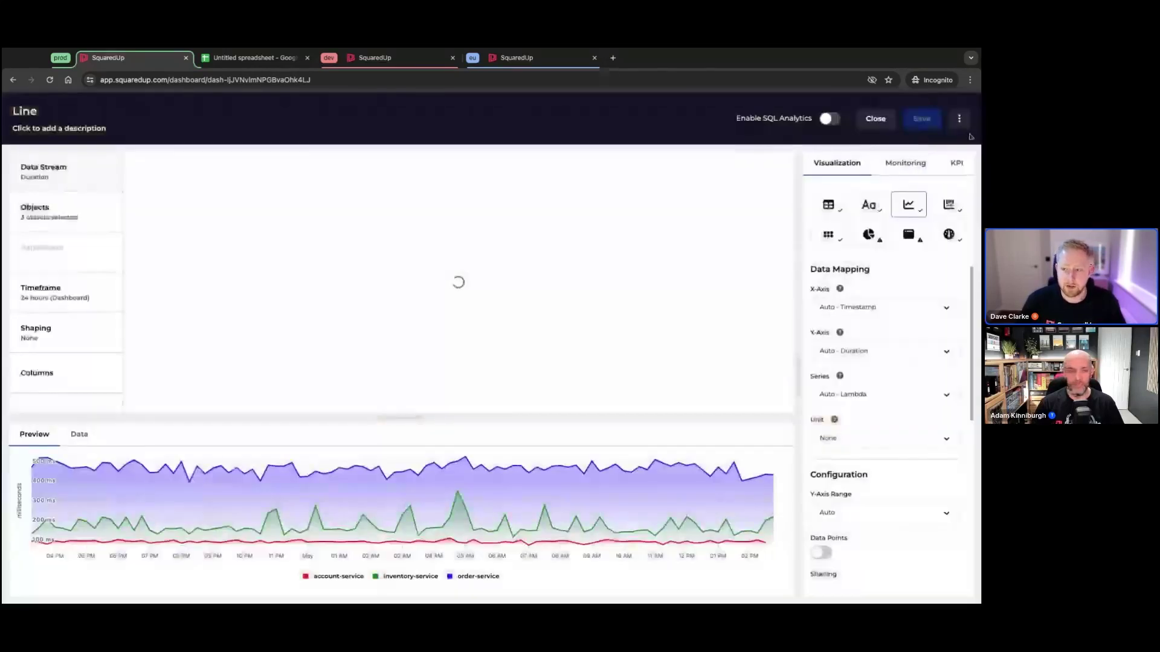
pyautogui.click(961, 121)
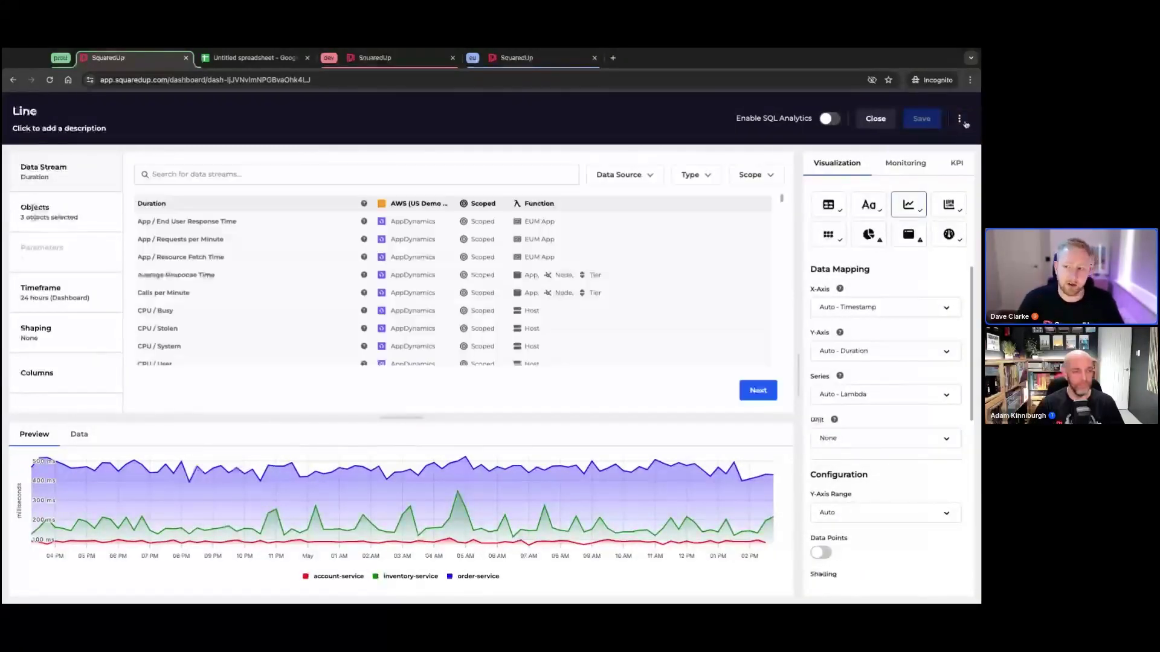
pyautogui.click(961, 121)
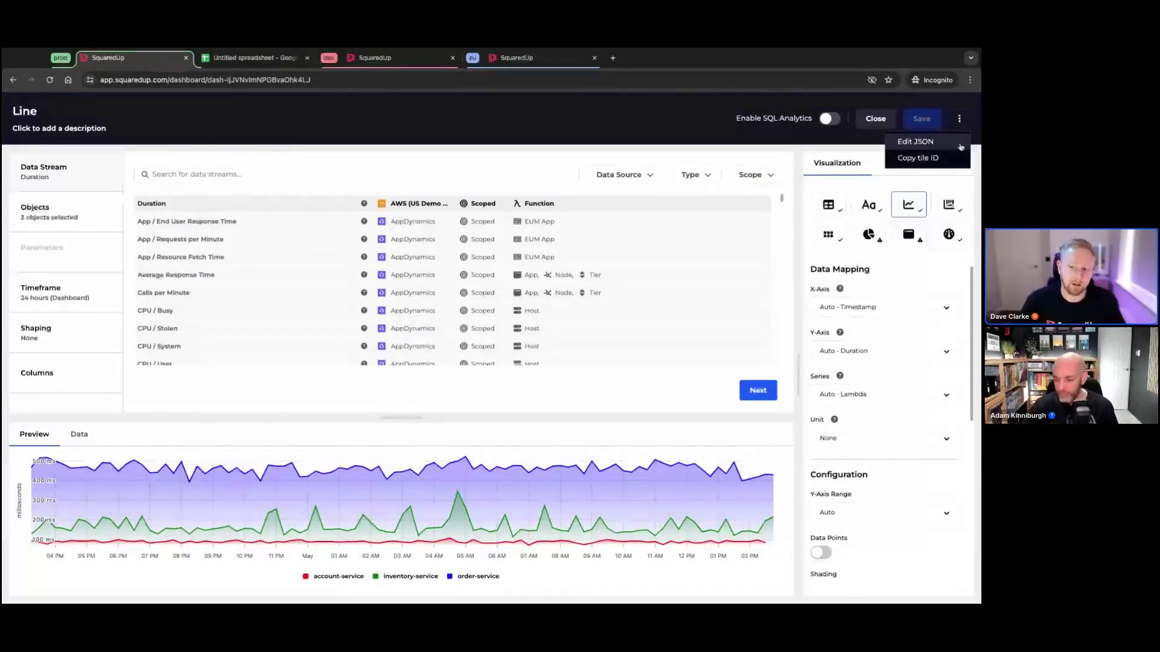
pyautogui.click(959, 143)
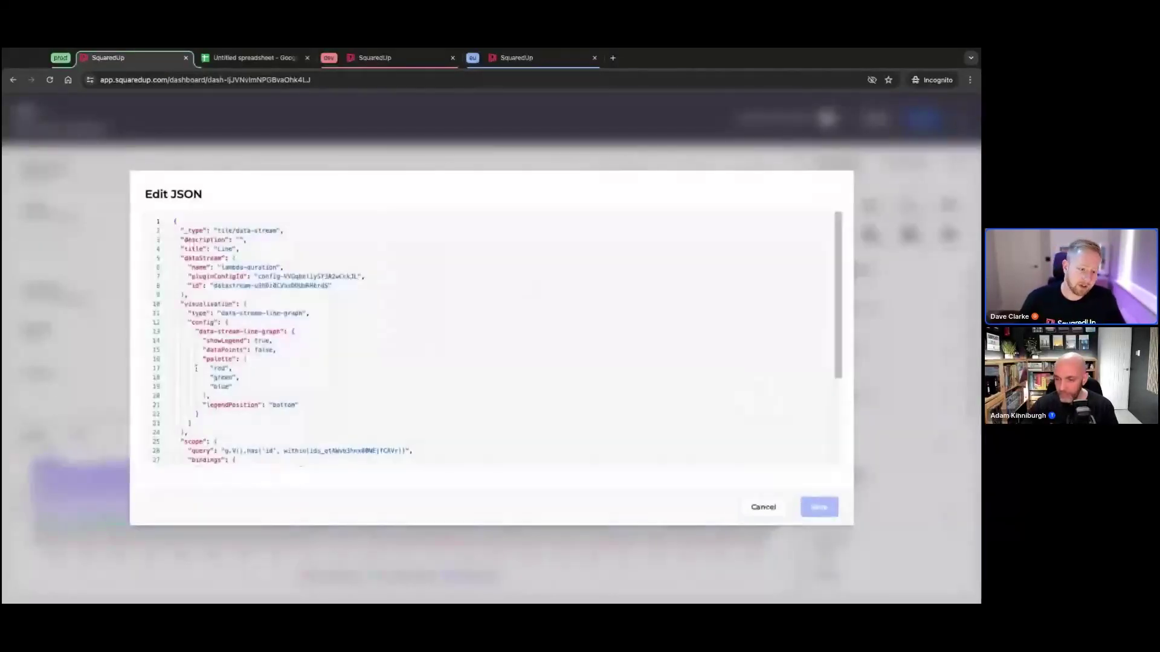
# Step: Examine the palette array in the Line tile's JSON, then close the tile without saving
pyautogui.click(202, 360)
pyautogui.hotkey('shift', 'Down')
pyautogui.hotkey('shift', 'Down')
pyautogui.hotkey('shift', 'Down')
pyautogui.hotkey('shift', 'Down')
pyautogui.press('shift+super+Right')
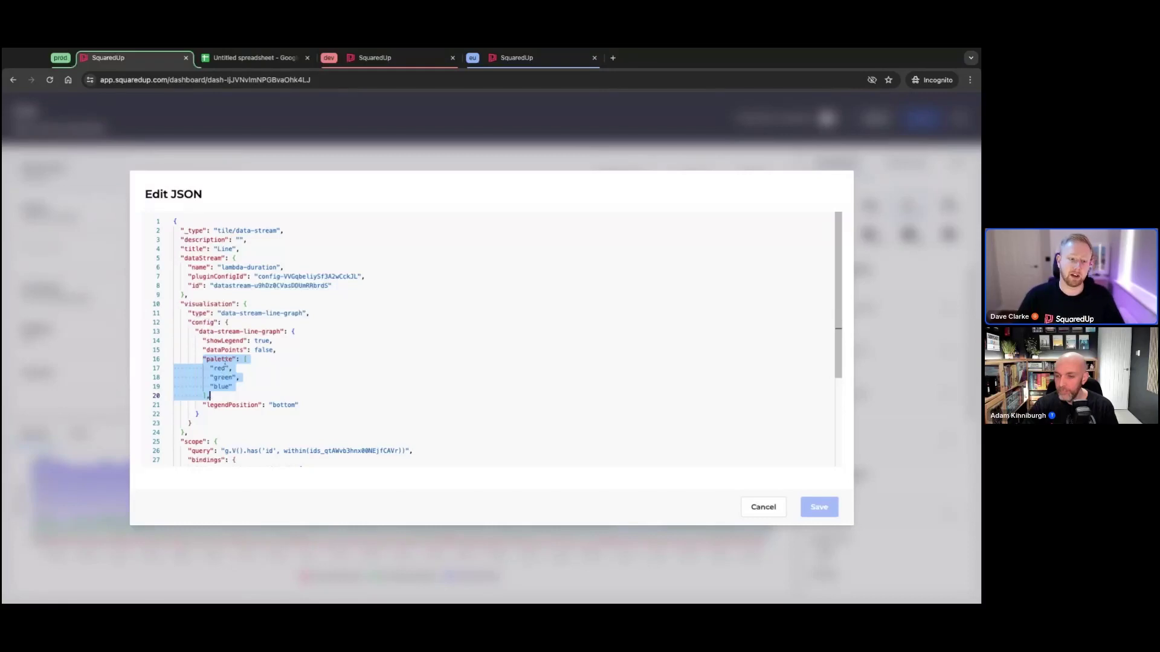
pyautogui.click(233, 395)
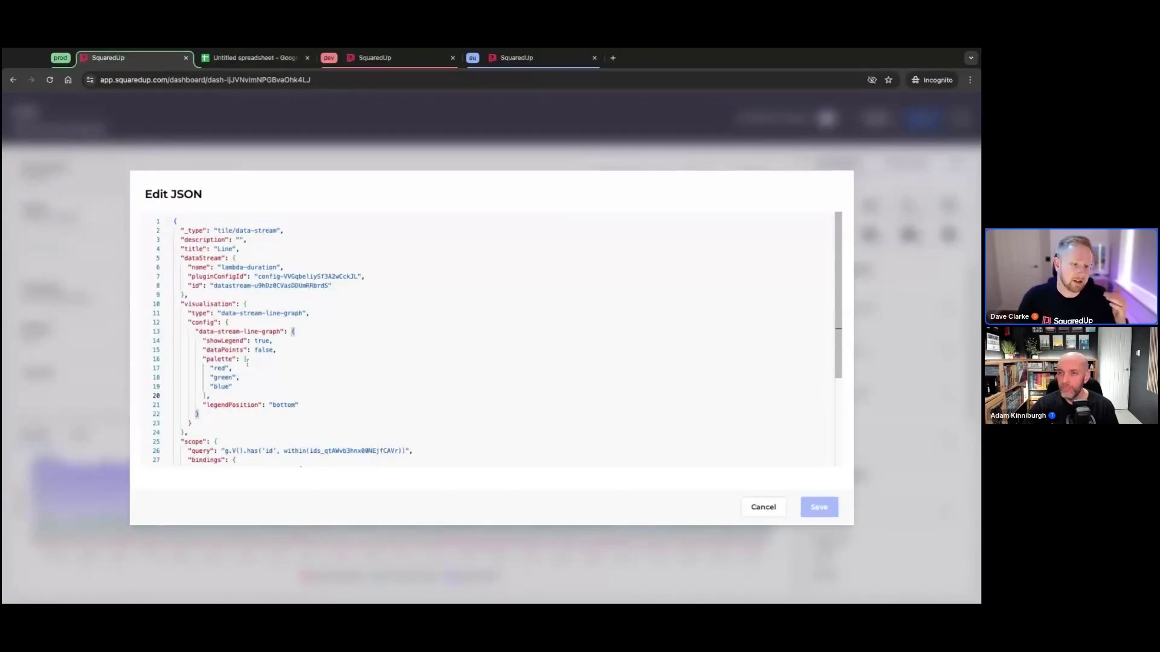
pyautogui.moveTo(247, 362); pyautogui.dragTo(247, 395)
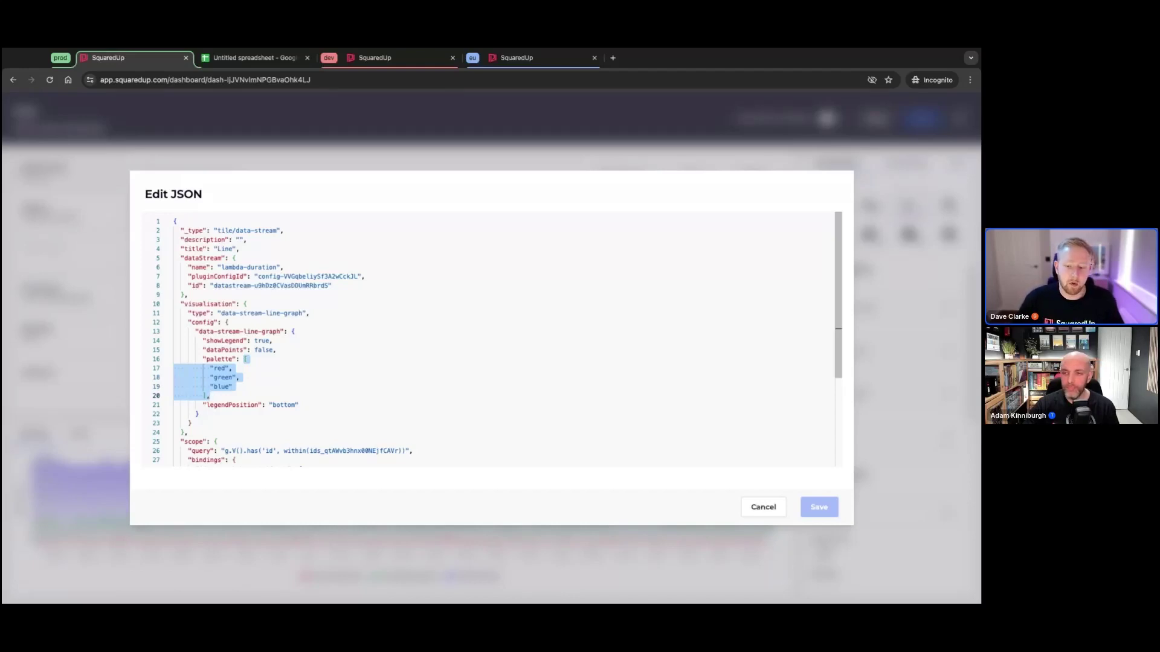
pyautogui.click(763, 512)
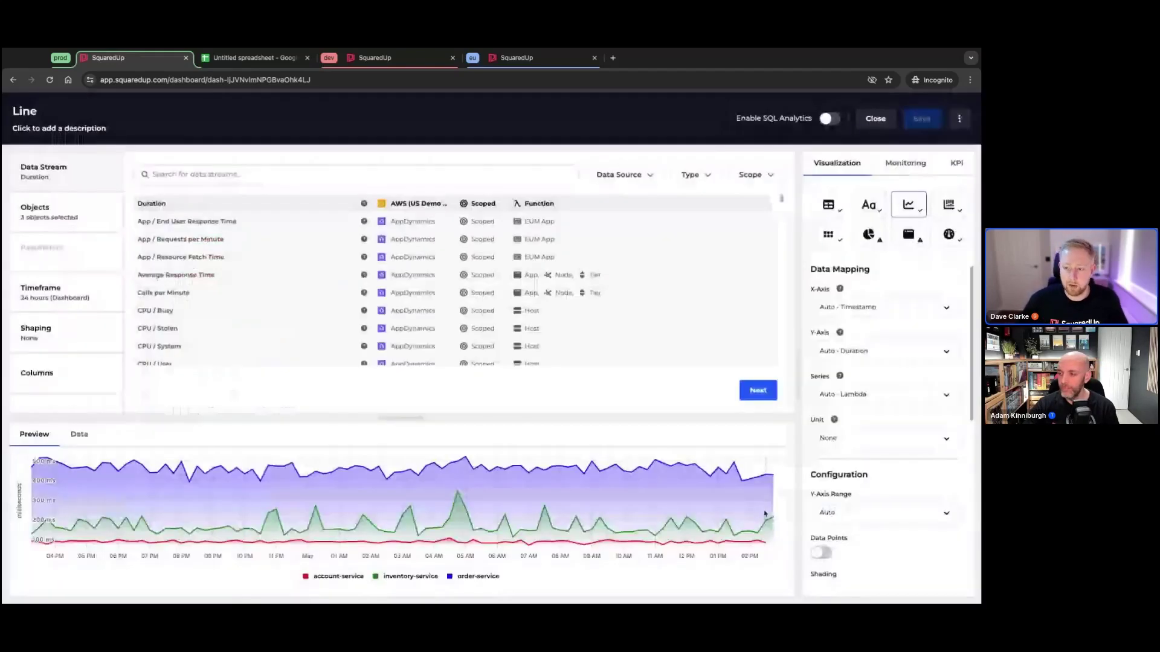
pyautogui.click(874, 119)
# Step: Open the Deals Closing Soon tile's JSON at its bar chart palette settings
pyautogui.click(927, 280)
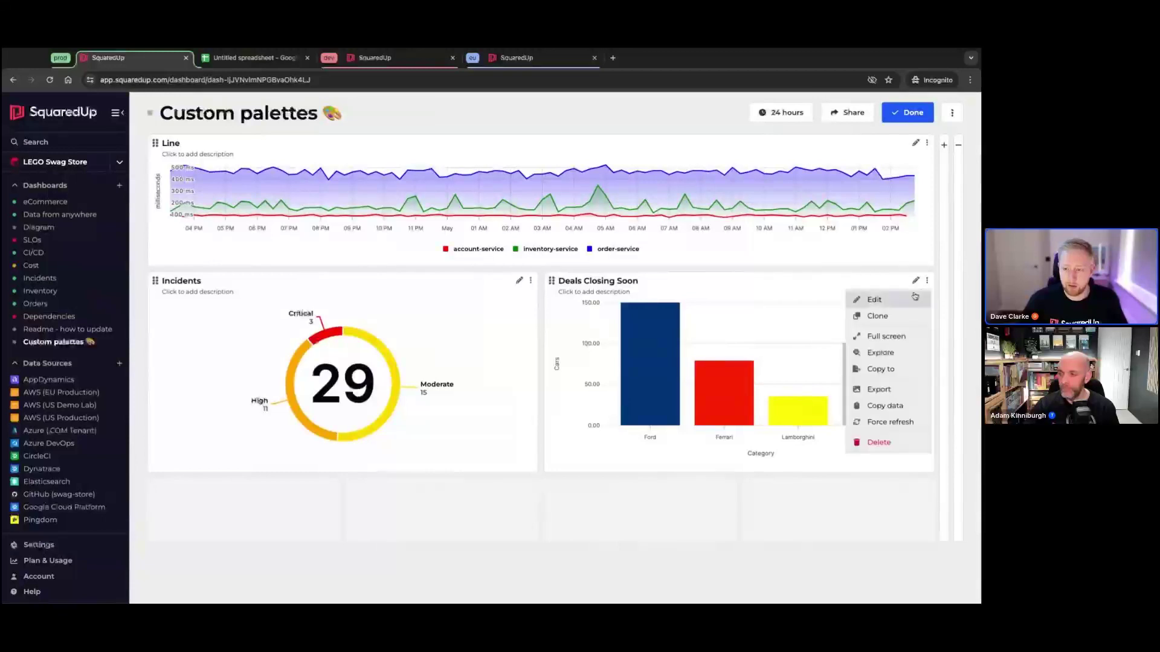
pyautogui.click(915, 299)
pyautogui.click(960, 119)
pyautogui.click(947, 141)
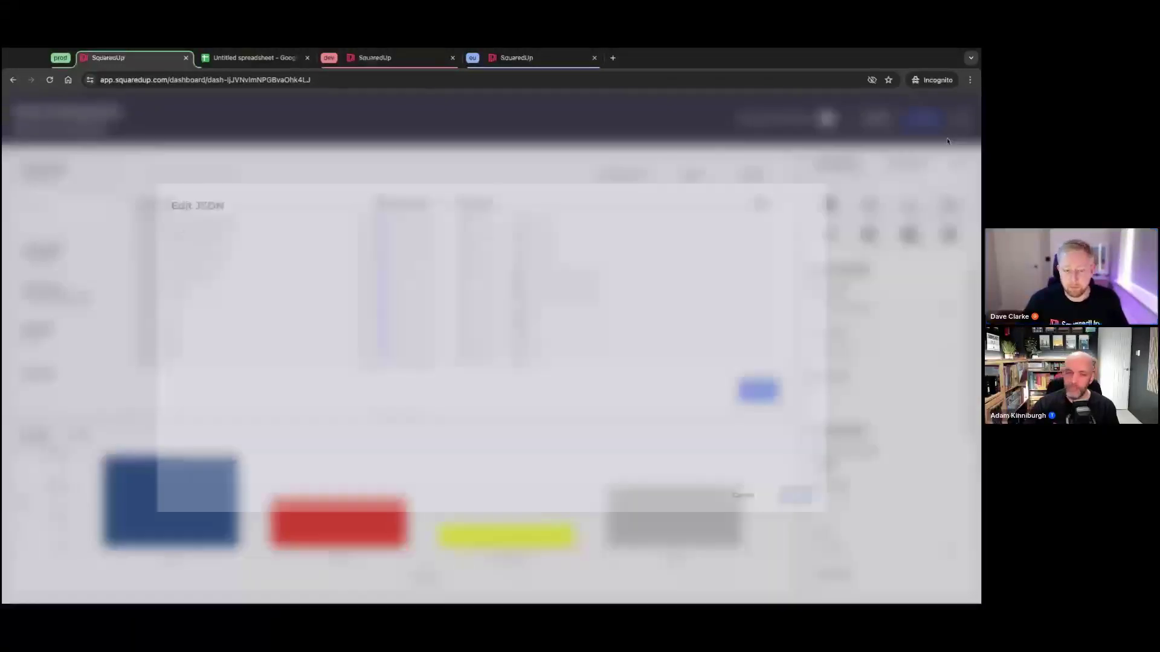
pyautogui.scroll(-5, 226, 384)
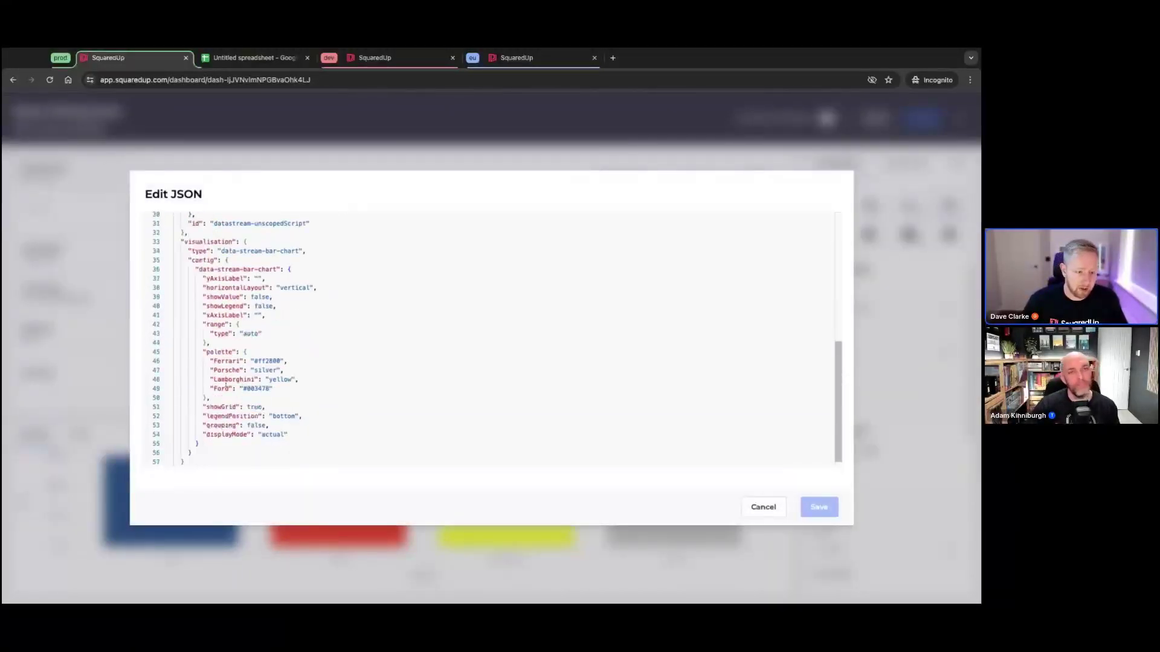
# Step: Examine the category-to-colour mappings in the Deals Closing Soon tile's palette, including Ferrari and Porsche, then close without saving
pyautogui.moveTo(202, 355); pyautogui.dragTo(210, 399)
pyautogui.click(221, 388)
pyautogui.click(215, 361)
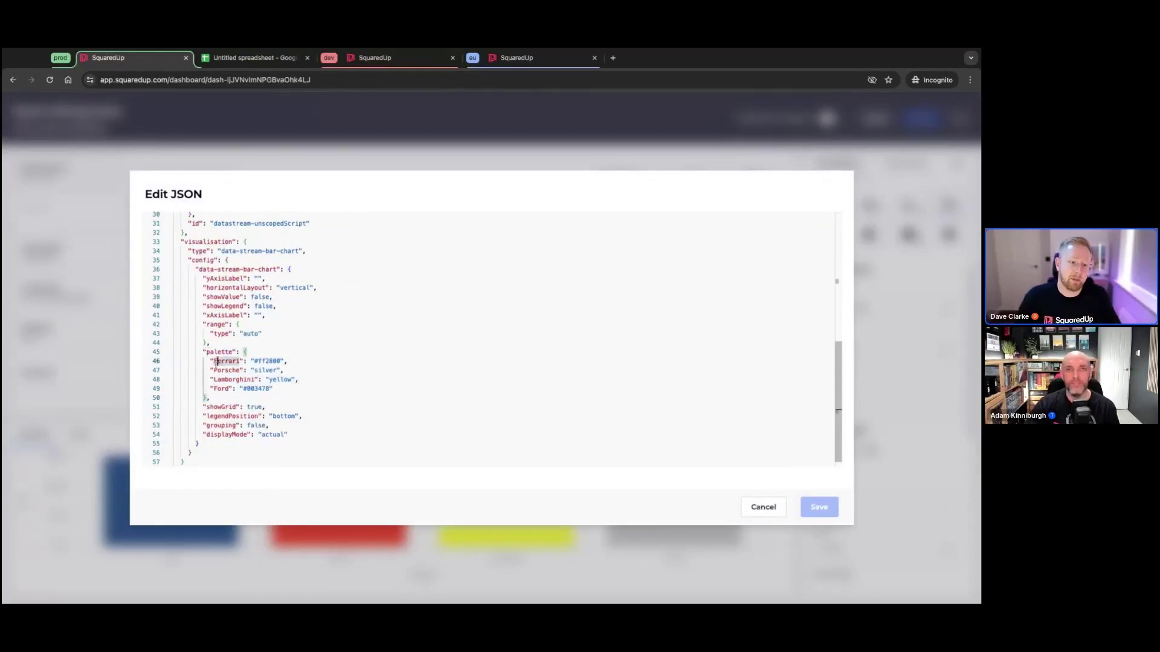
pyautogui.doubleClick(272, 361)
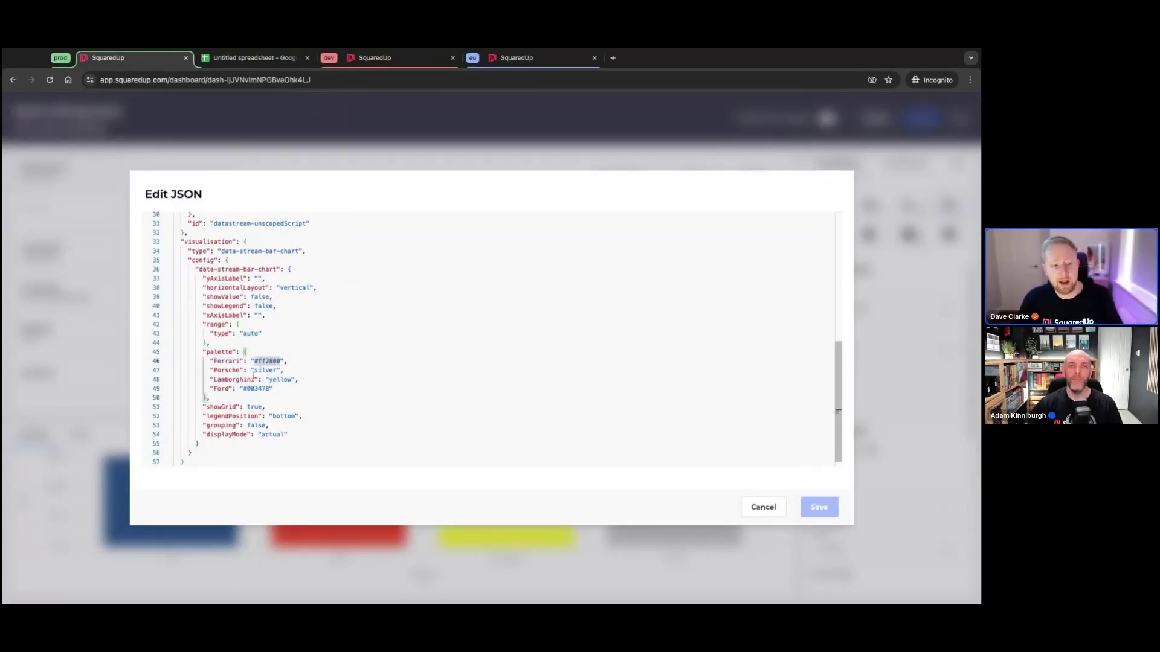
pyautogui.doubleClick(269, 361)
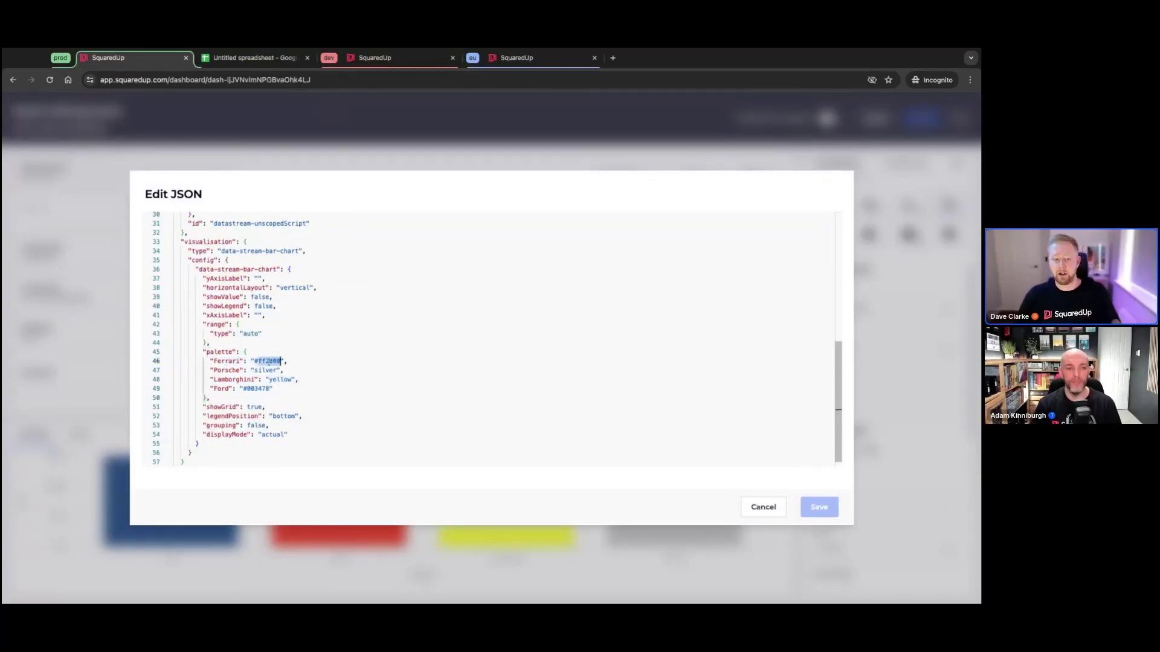
pyautogui.doubleClick(264, 371)
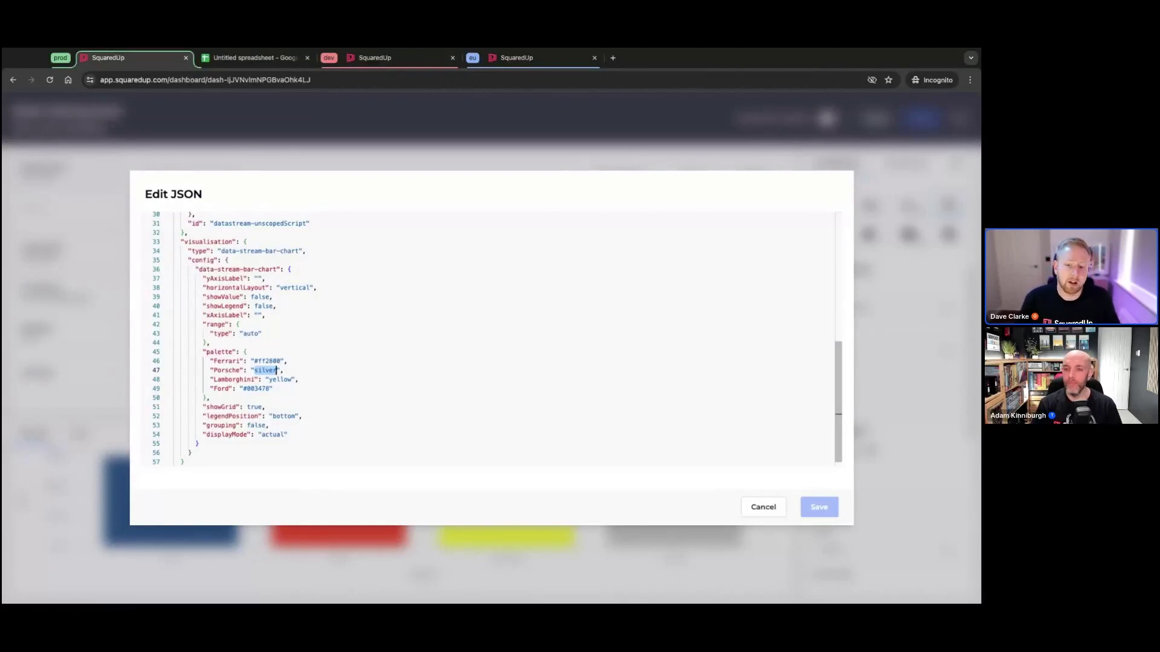
pyautogui.click(773, 512)
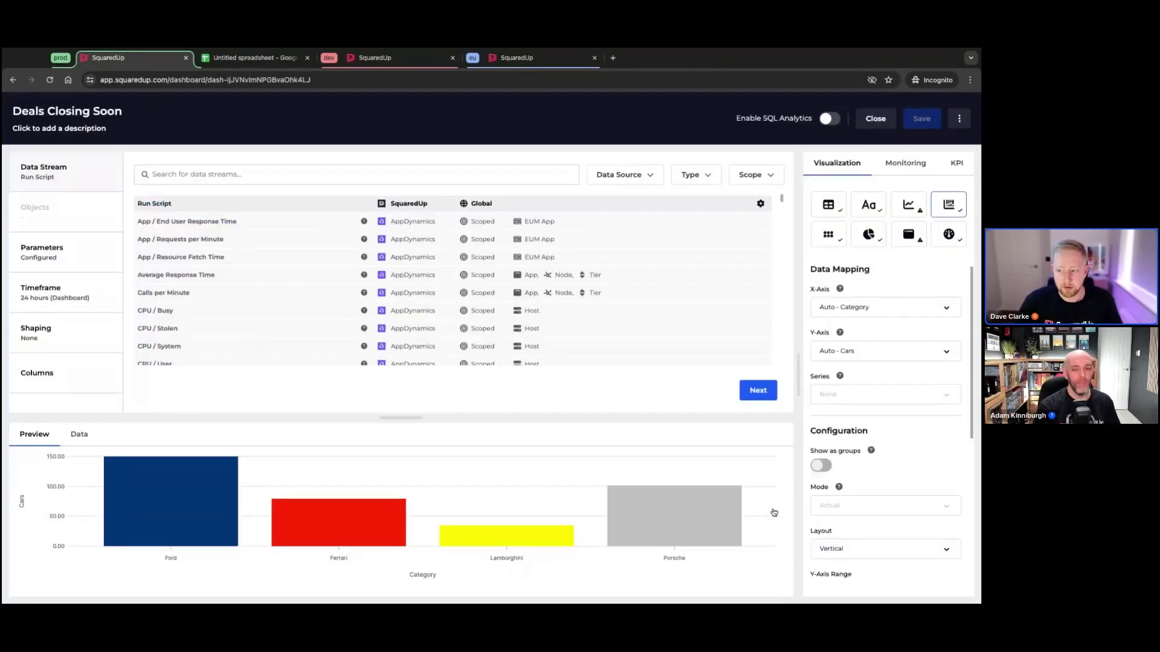
pyautogui.click(874, 118)
# Step: Finish editing the Custom palettes dashboard
pyautogui.moveTo(595, 520)
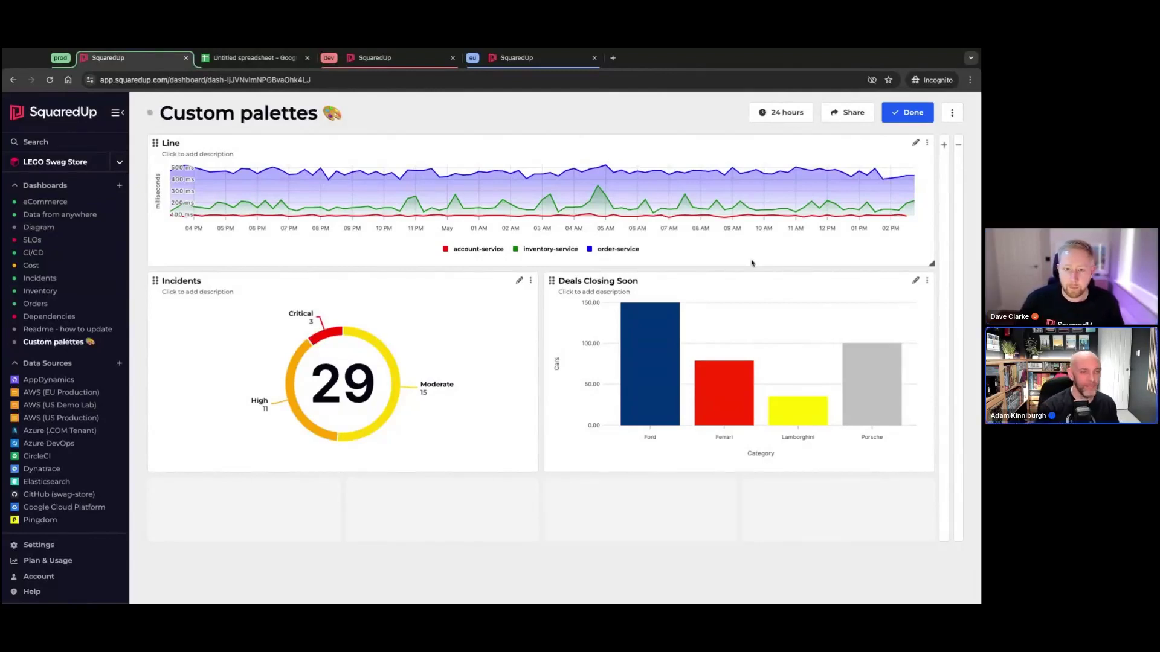
pyautogui.click(634, 114)
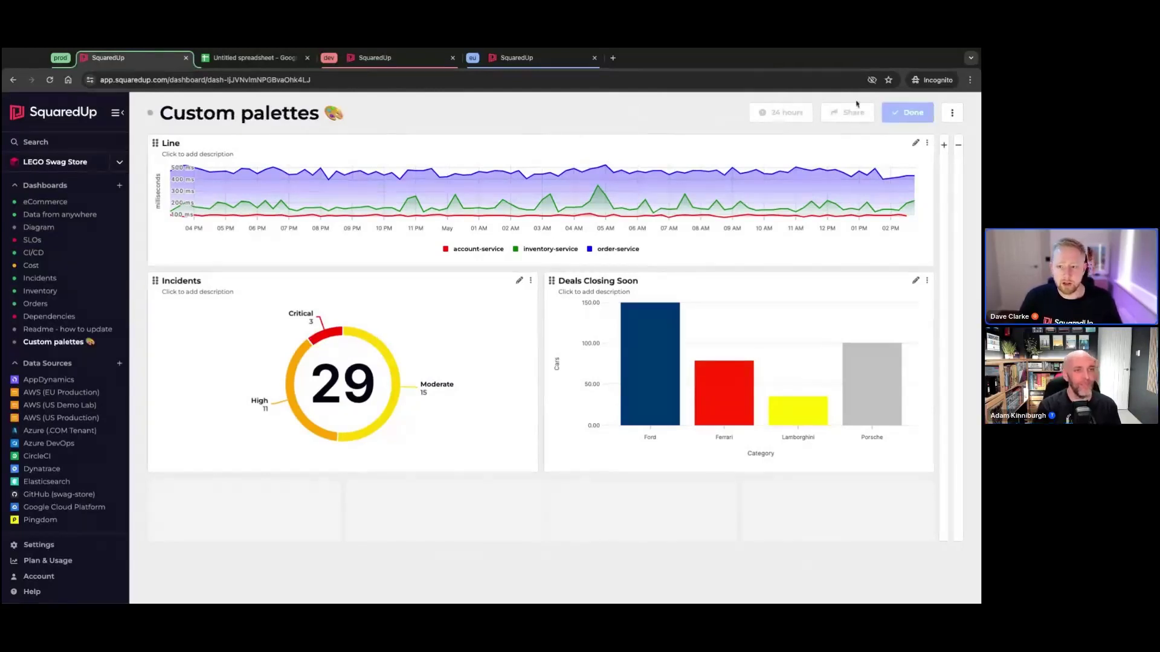
pyautogui.click(926, 112)
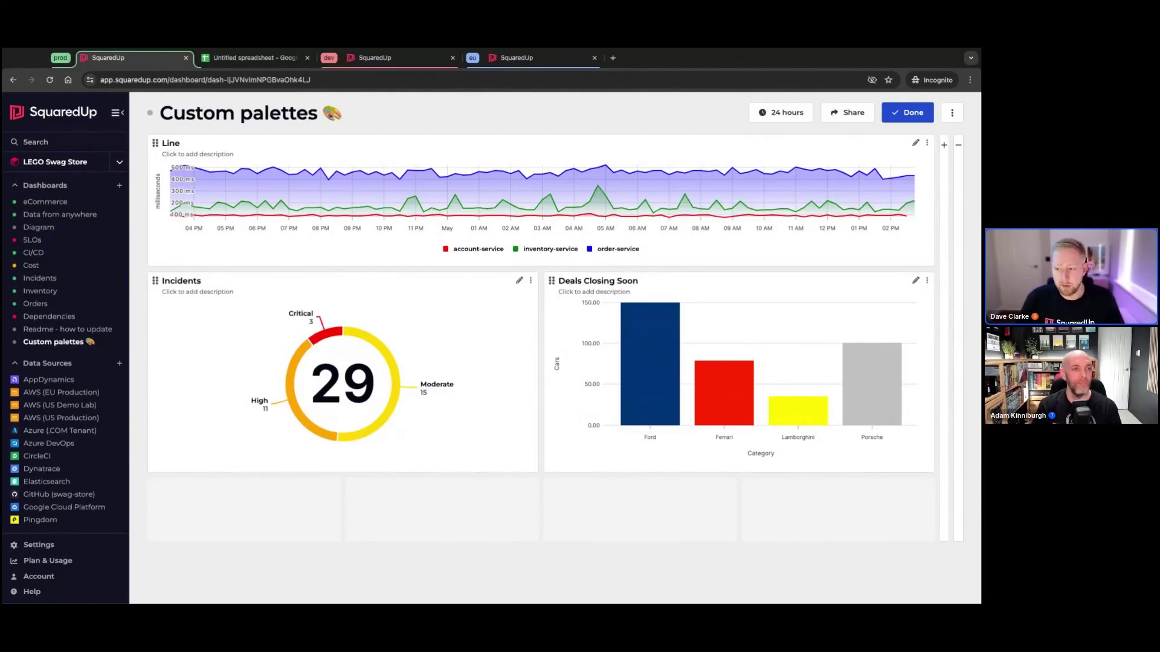
# Step: On the Lambda Overview dashboard in the dev environment, view account-service through the Lambda variable, then return it to inventory-service
pyautogui.click(381, 61)
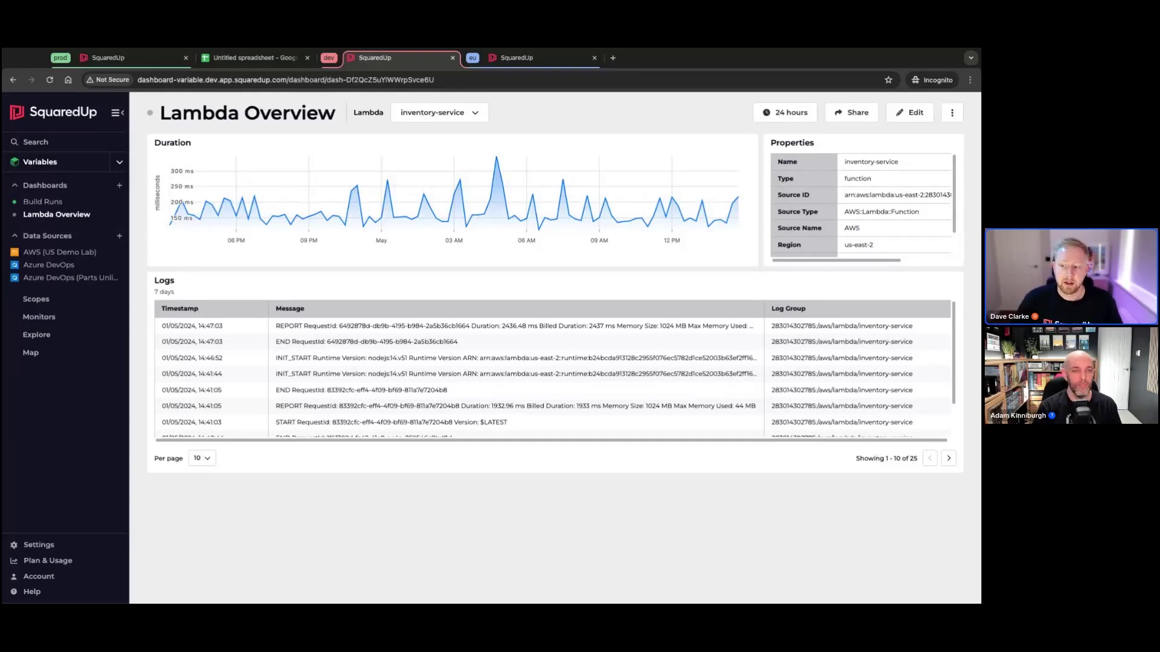
pyautogui.click(444, 114)
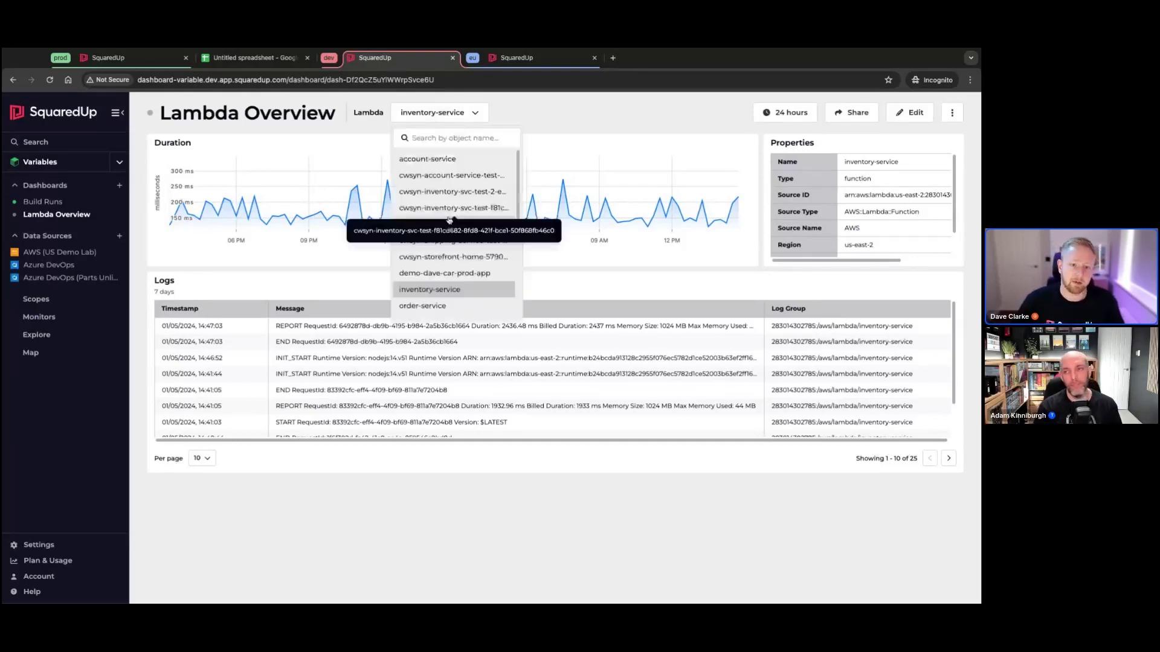
pyautogui.click(446, 159)
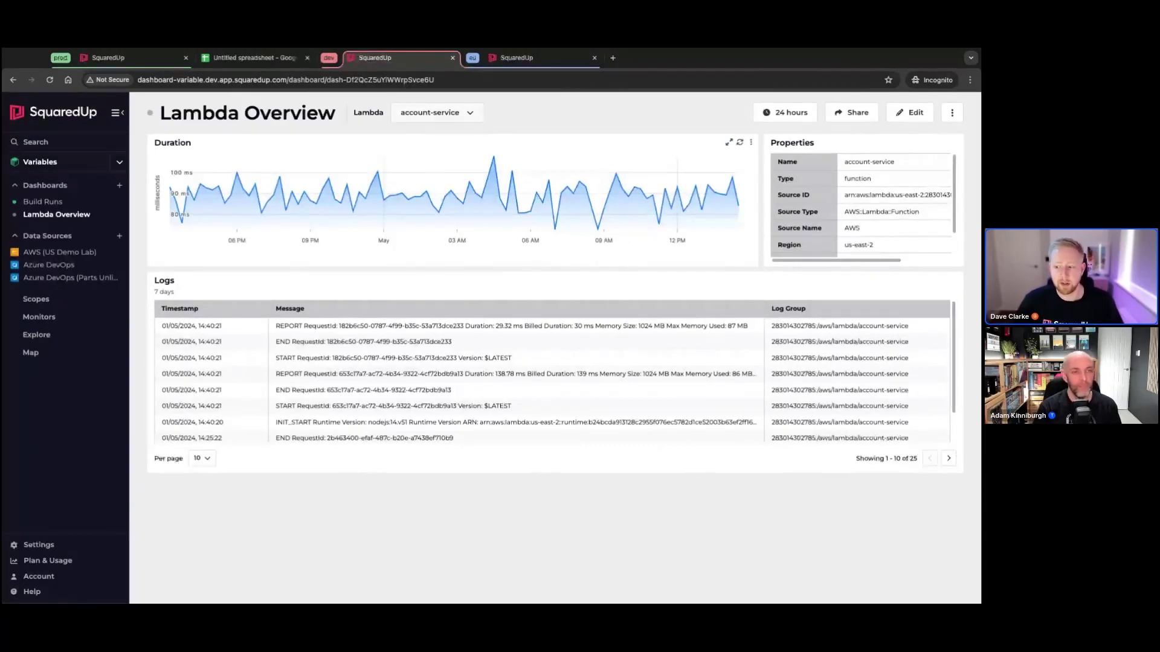
pyautogui.click(447, 112)
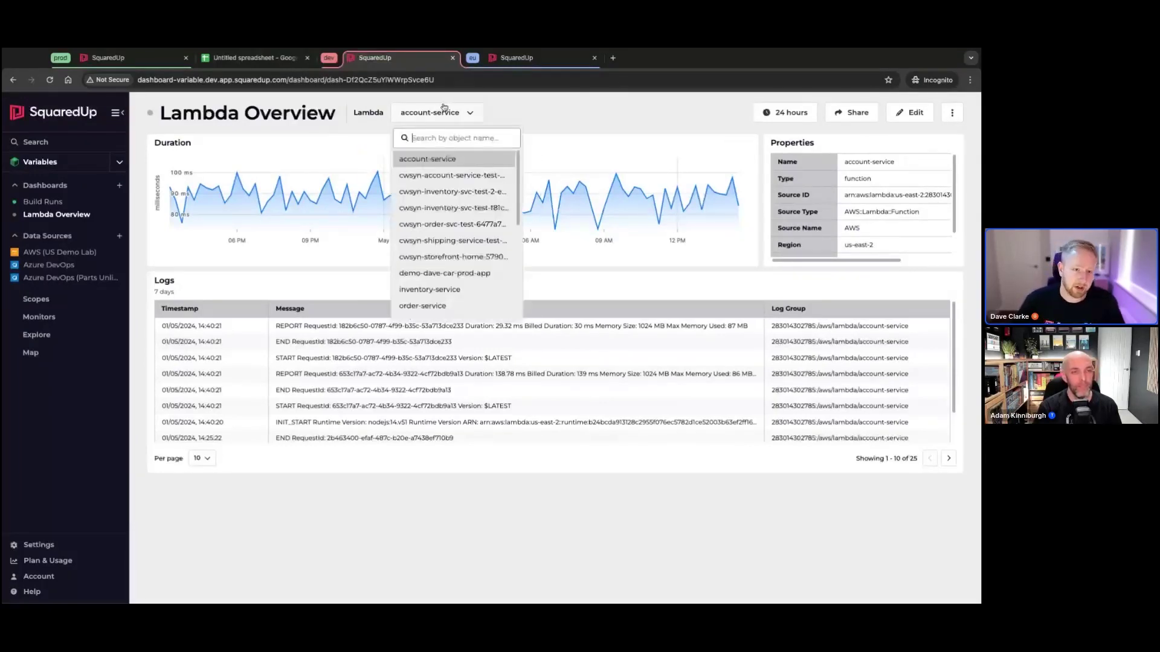
pyautogui.click(458, 289)
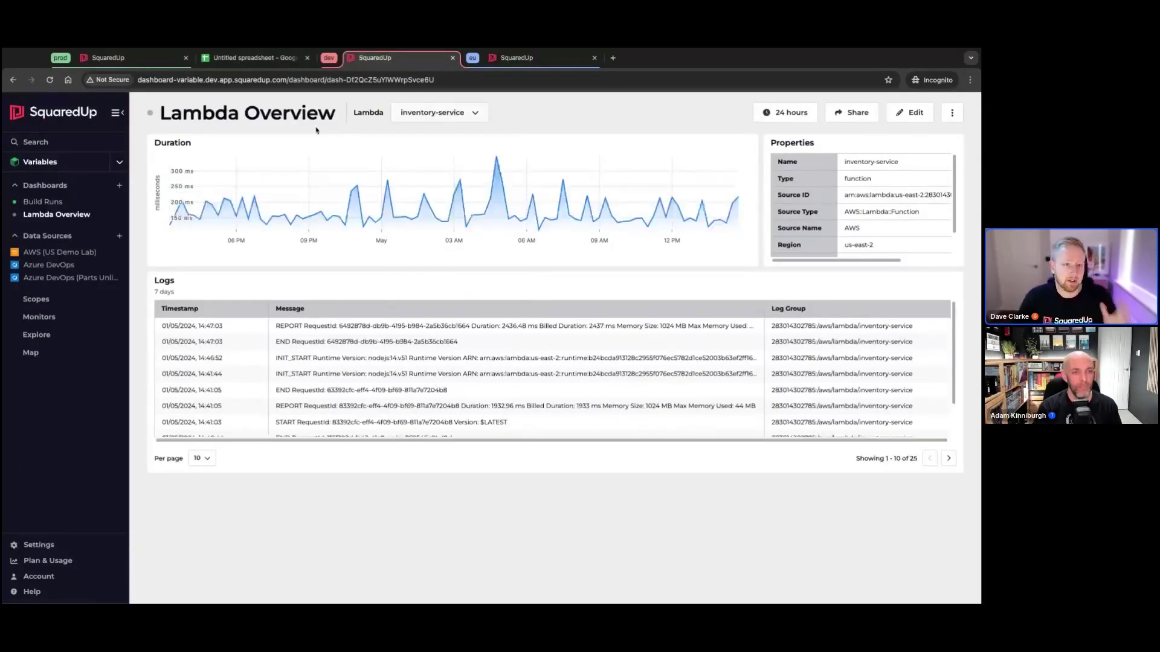
# Step: Open the Build Runs dashboard and set its Pipeline variable to SquaredUp-Cloud-Multistage, found by searching for "stage"
pyautogui.click(43, 201)
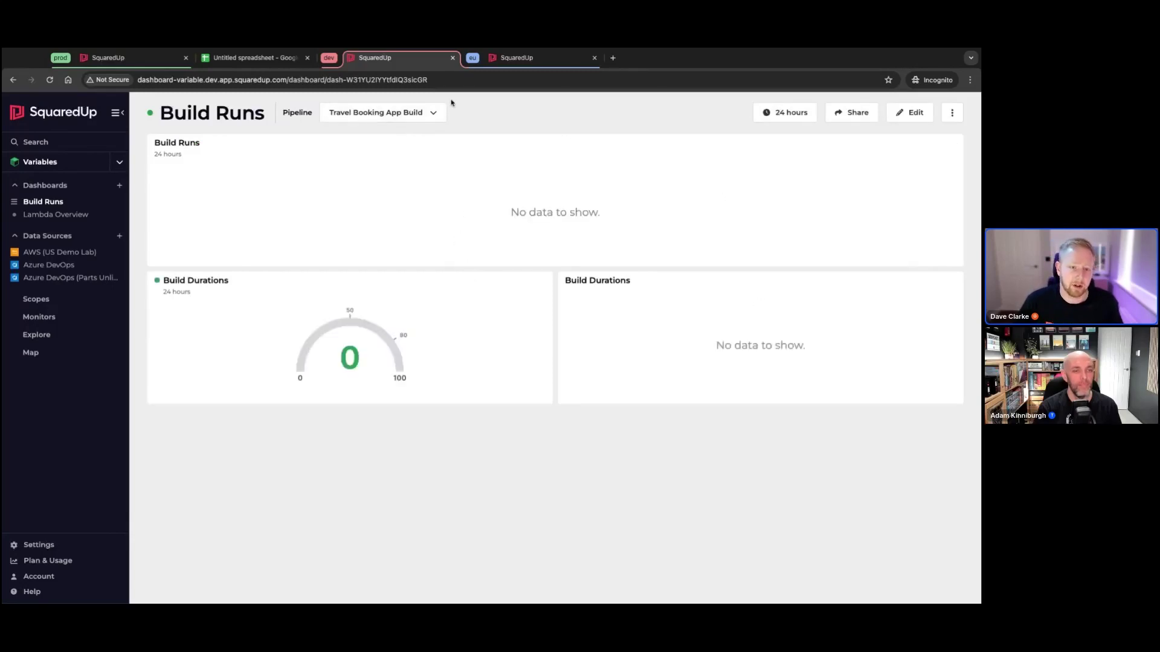
pyautogui.click(423, 113)
pyautogui.write('stage')
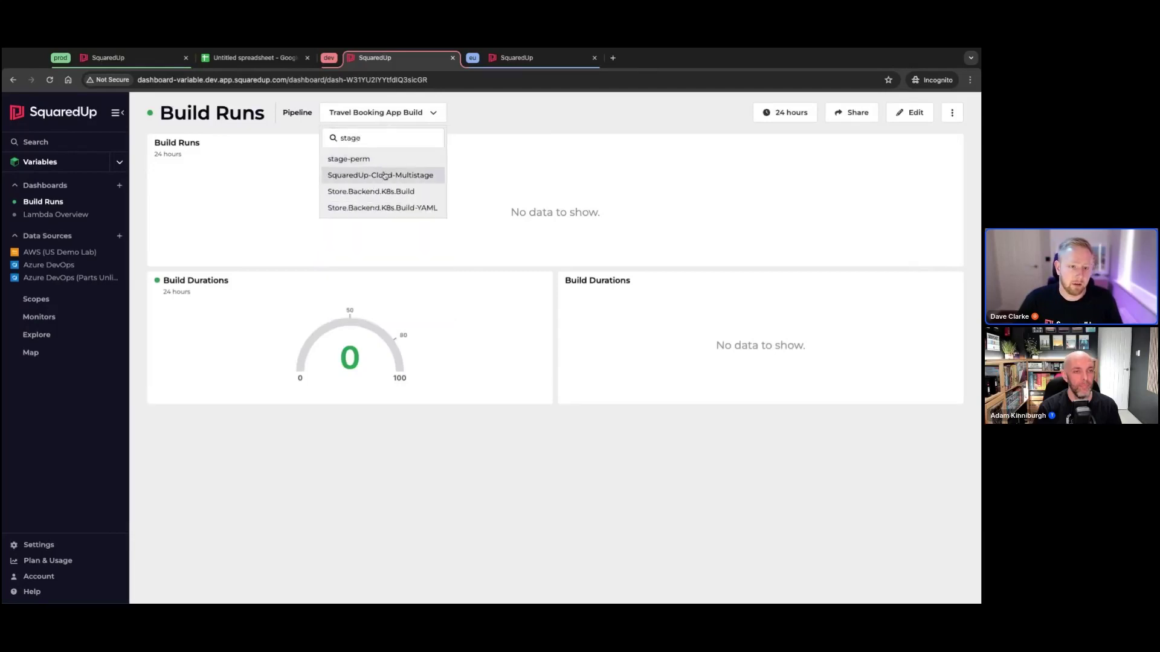
pyautogui.click(374, 174)
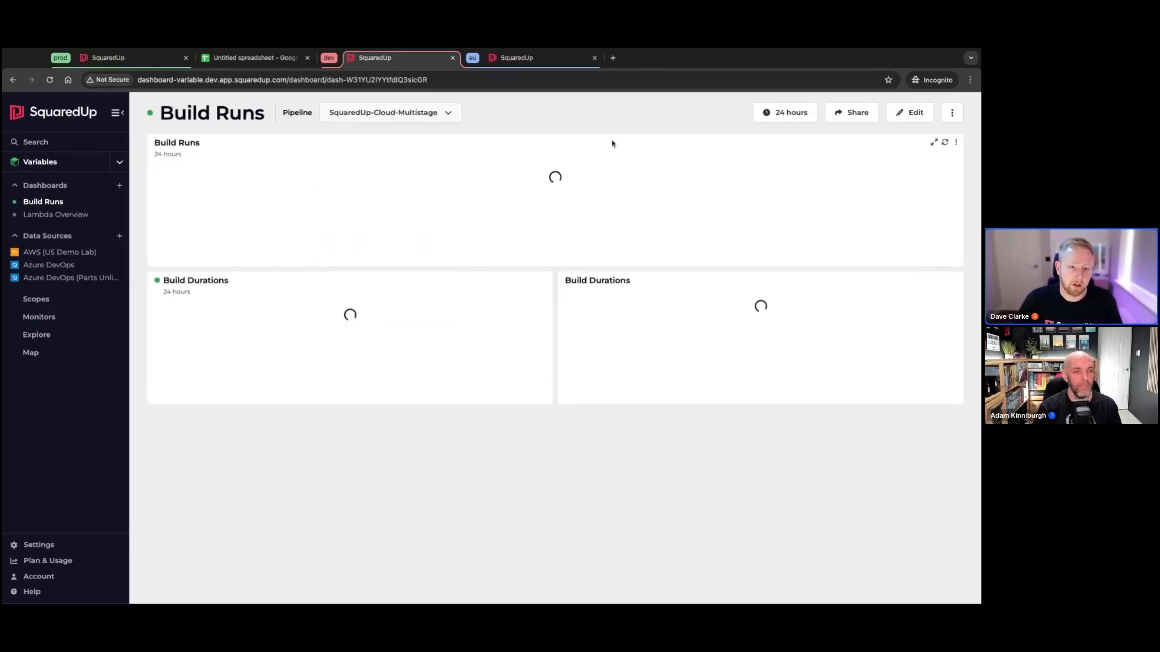
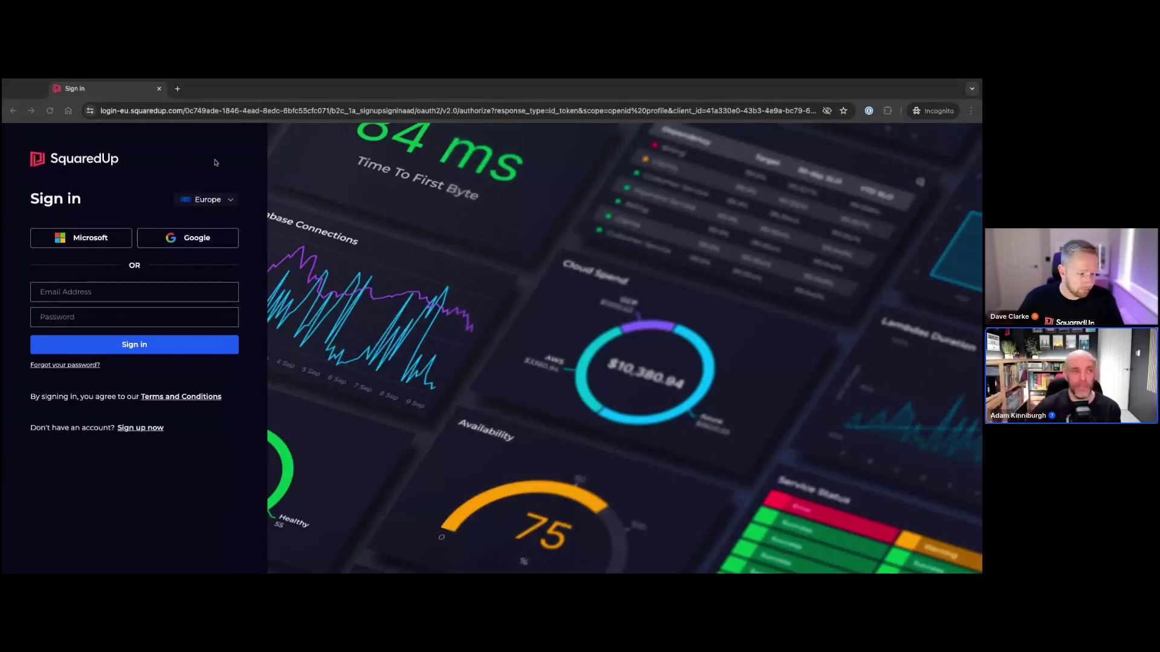
# Step: Select Europe as the region on the SquaredUp sign-in page
pyautogui.click(228, 203)
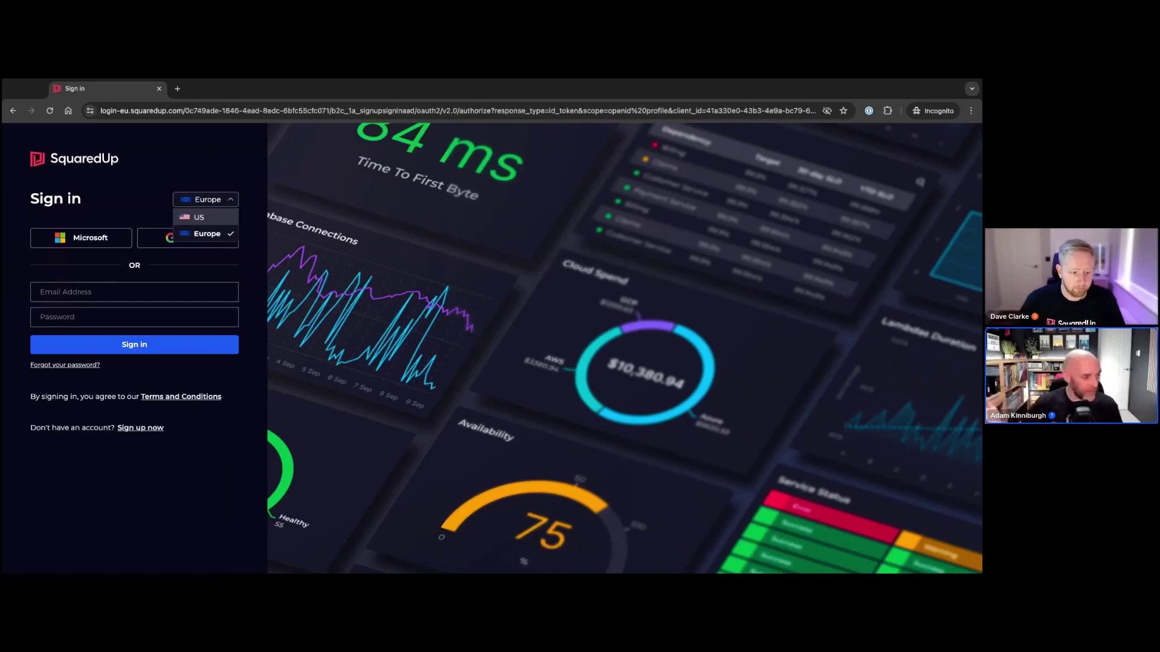
pyautogui.click(211, 236)
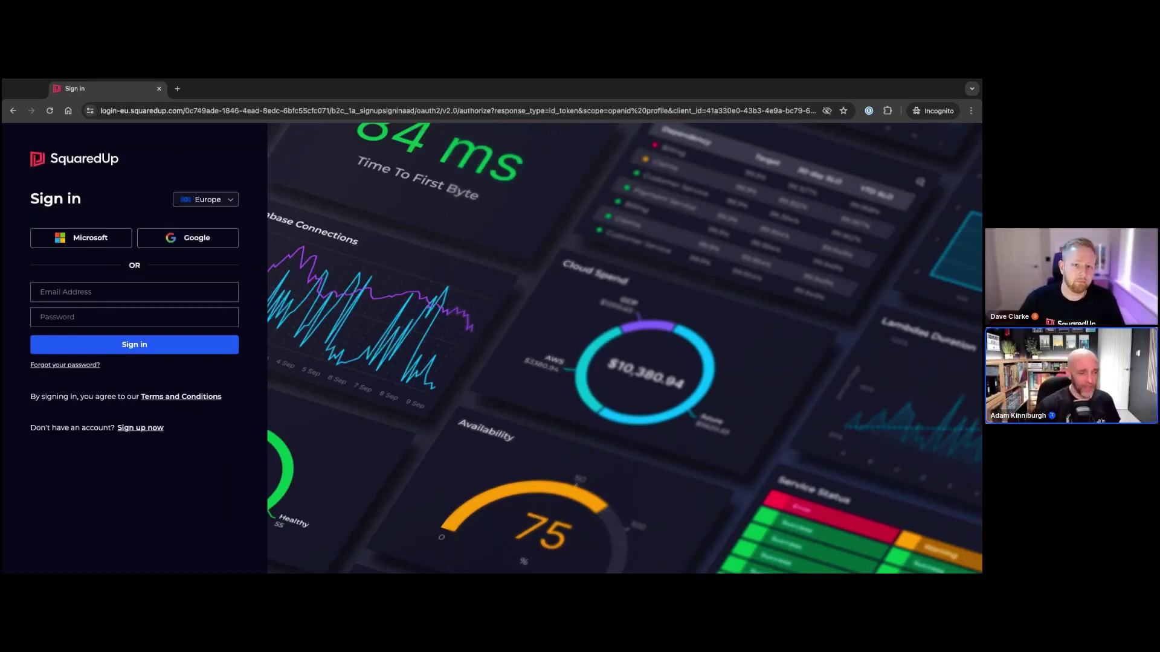
# Step: Go to the sign-up page, choose to sign up with Microsoft, and submit the work e-mail address
pyautogui.click(137, 429)
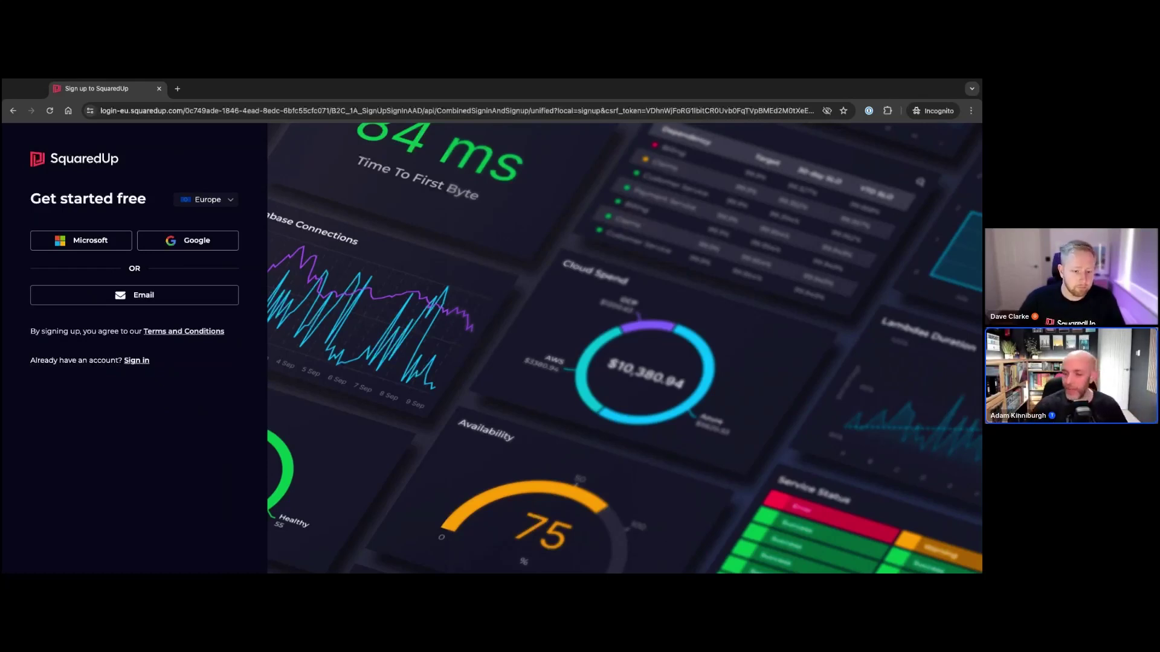
pyautogui.click(242, 573)
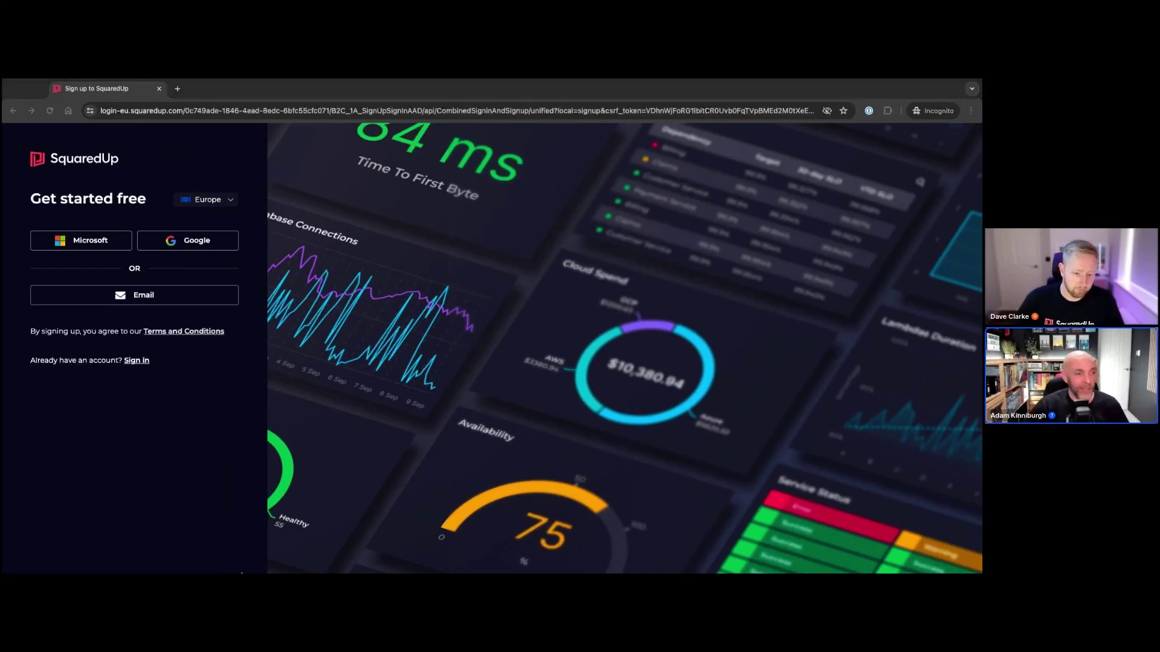
pyautogui.click(81, 241)
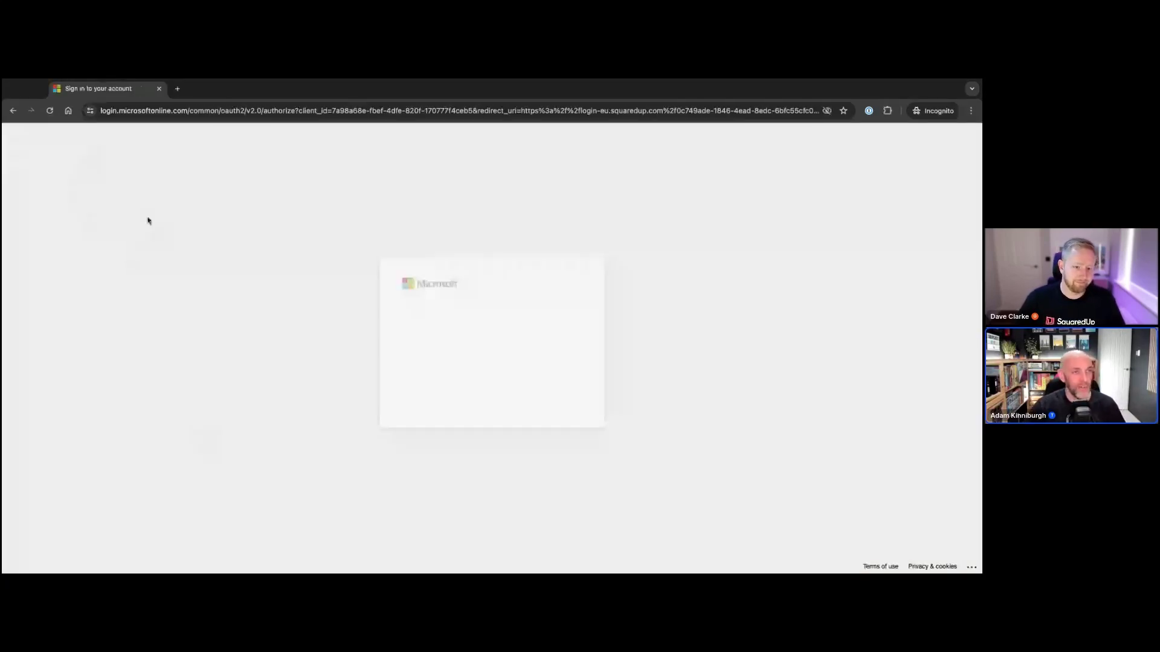
pyautogui.click(499, 338)
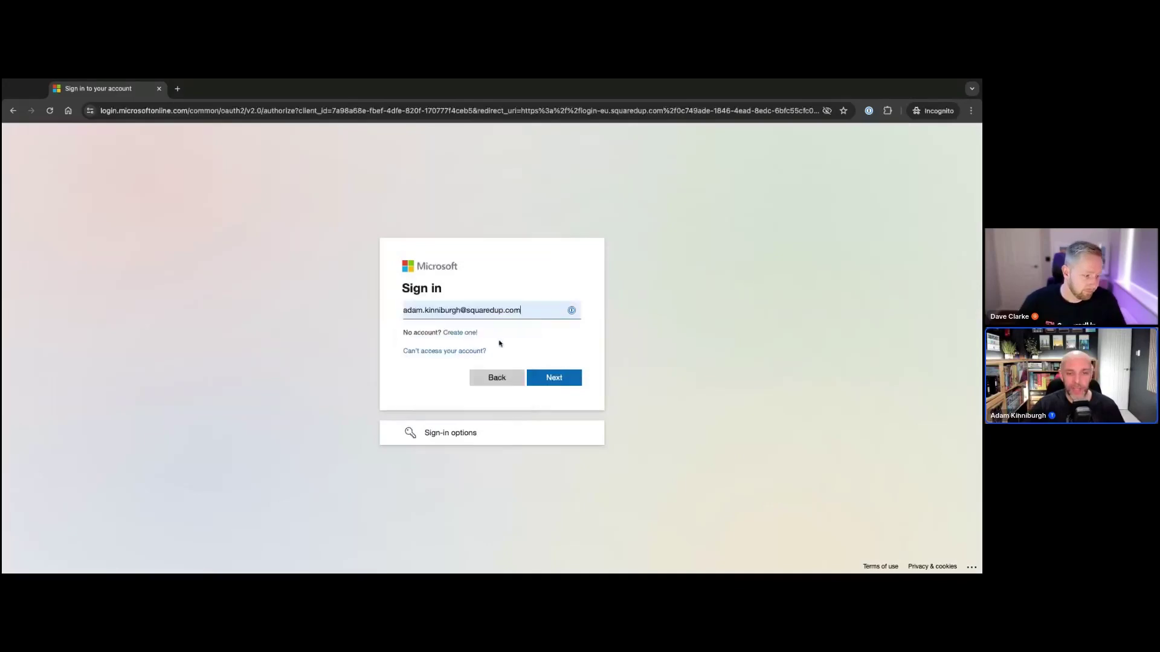
pyautogui.click(564, 379)
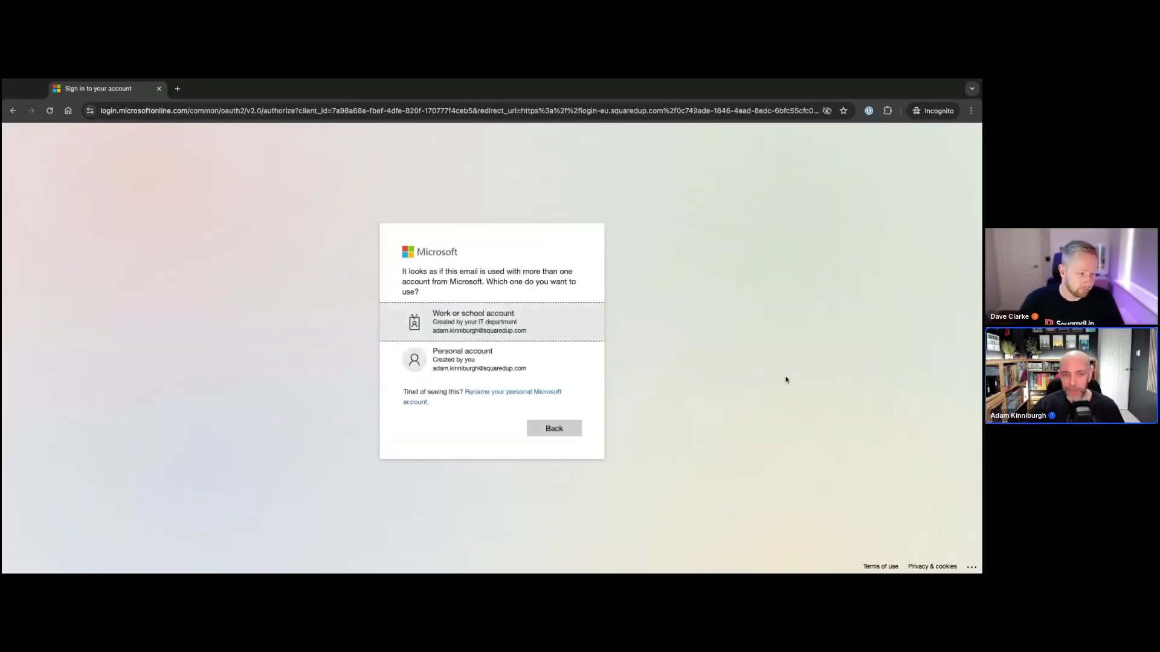
# Step: Choose the work or school account, submit the account password to complete the Microsoft sign-in, and dismiss the offer to save it in 1Password
pyautogui.click(520, 326)
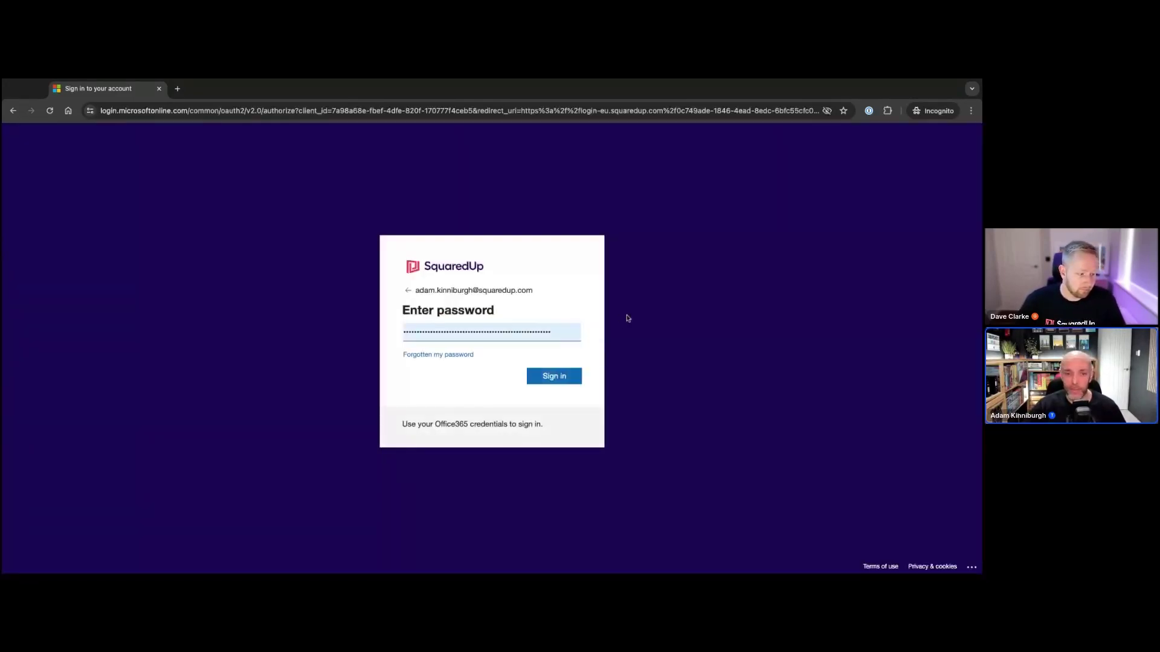
pyautogui.click(554, 379)
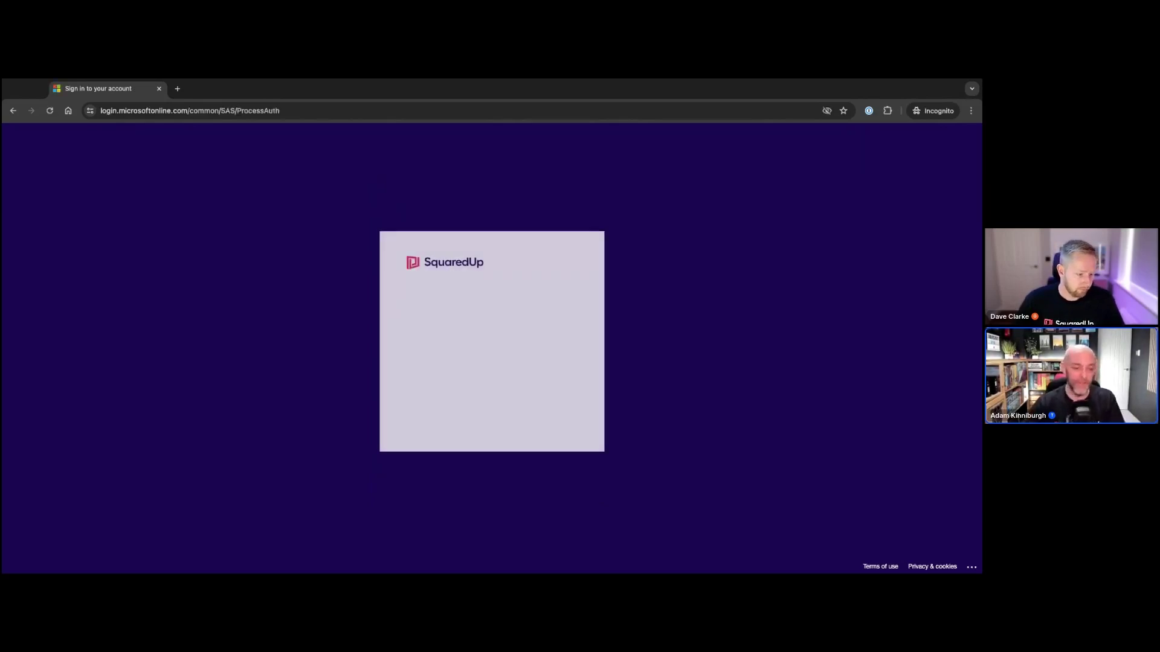
pyautogui.click(555, 382)
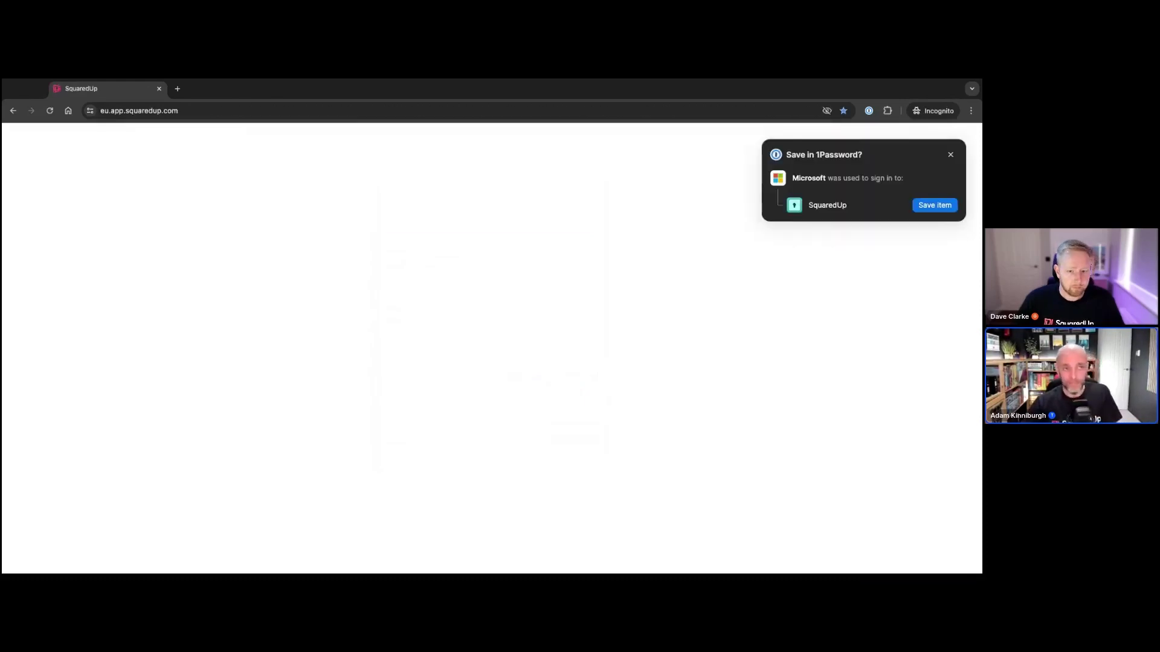
pyautogui.click(950, 155)
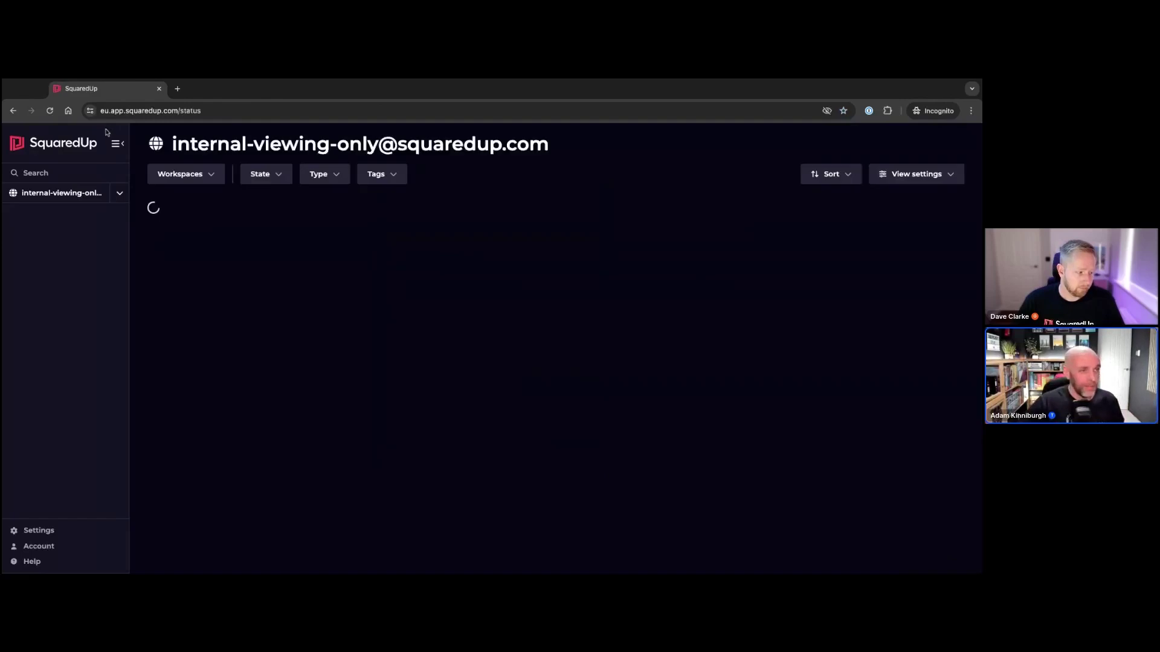
# Step: Go to the organization selection from the account options and choose the internal viewing-only organization
pyautogui.click(52, 545)
pyautogui.click(64, 515)
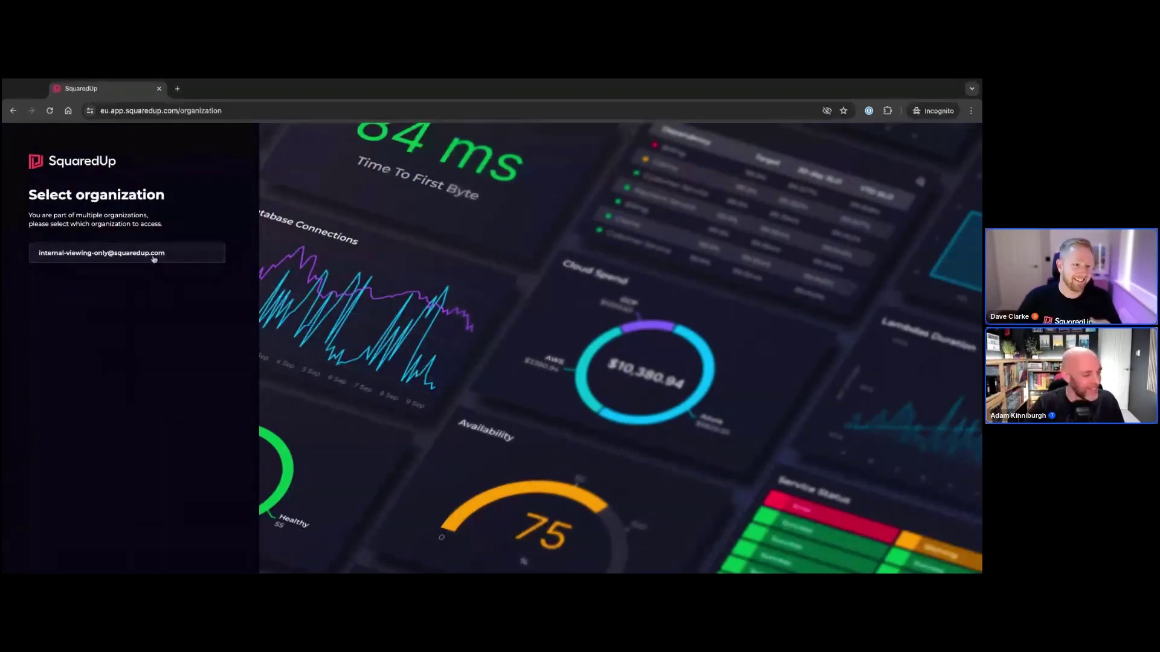
pyautogui.click(152, 255)
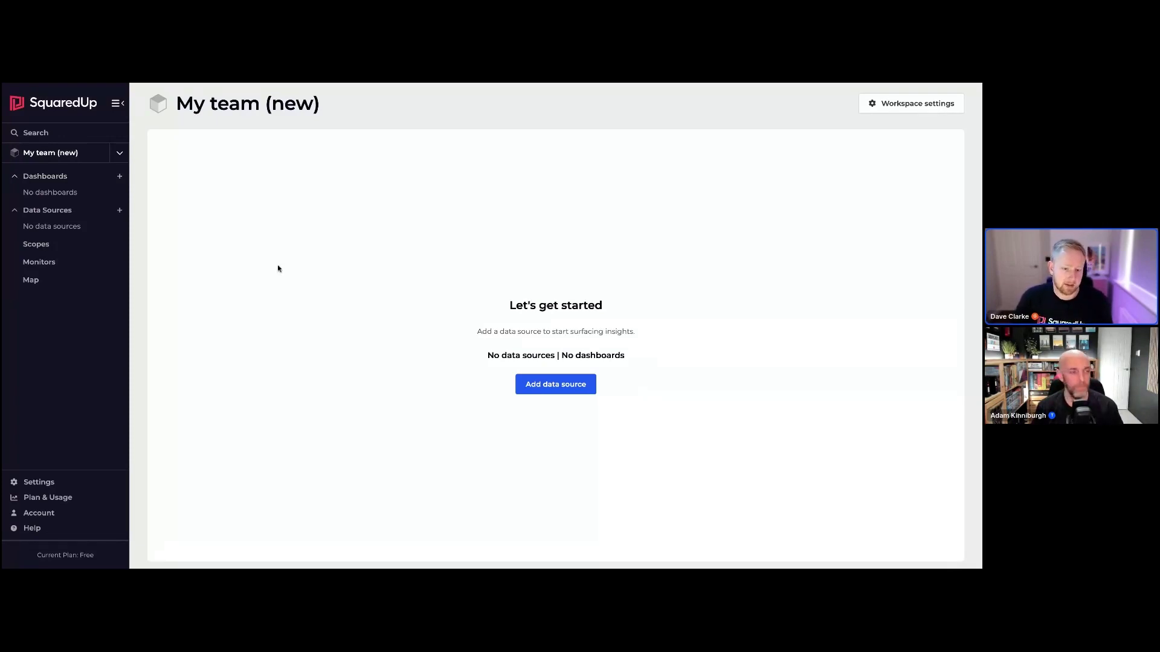
# Step: Browse the catalogue of data sources available to the My team (new) workspace and preview the Azure DevOps configuration form without adding it
pyautogui.click(576, 390)
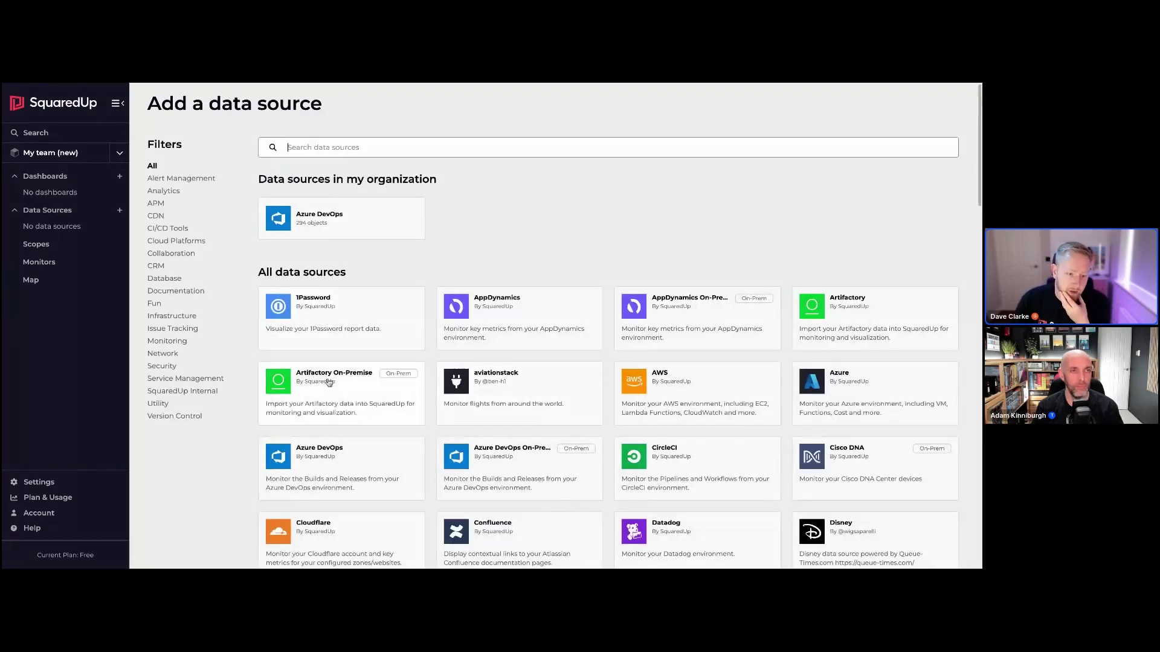
pyautogui.scroll(-1, 432, 328)
pyautogui.scroll(-1, 431, 347)
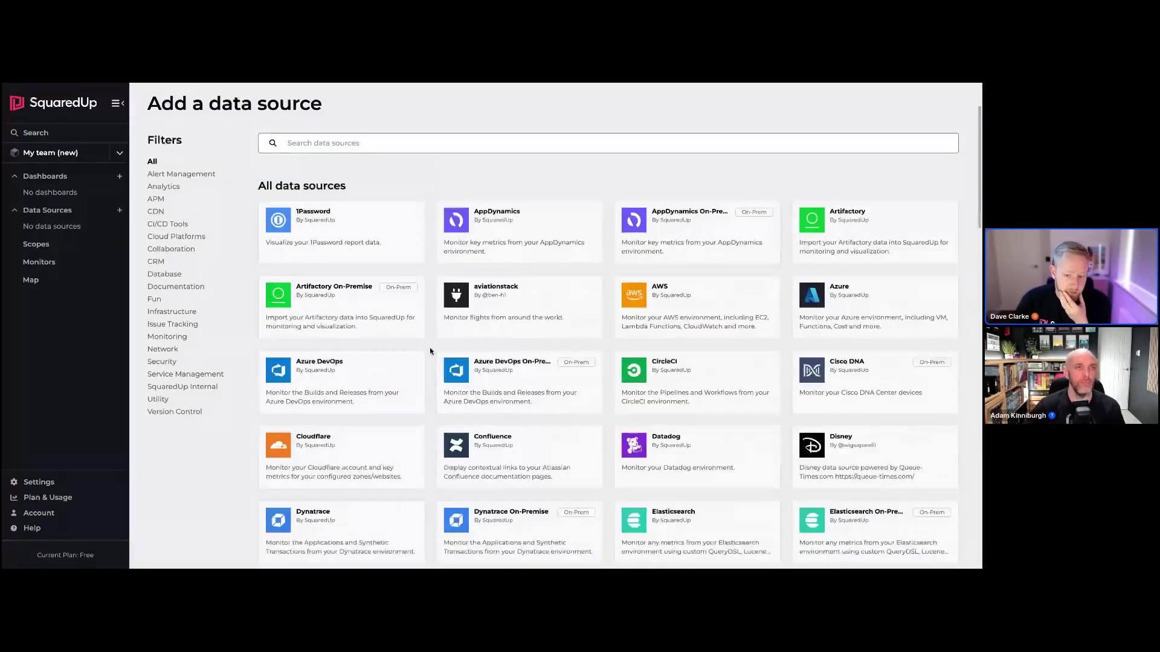
pyautogui.scroll(-1, 430, 349)
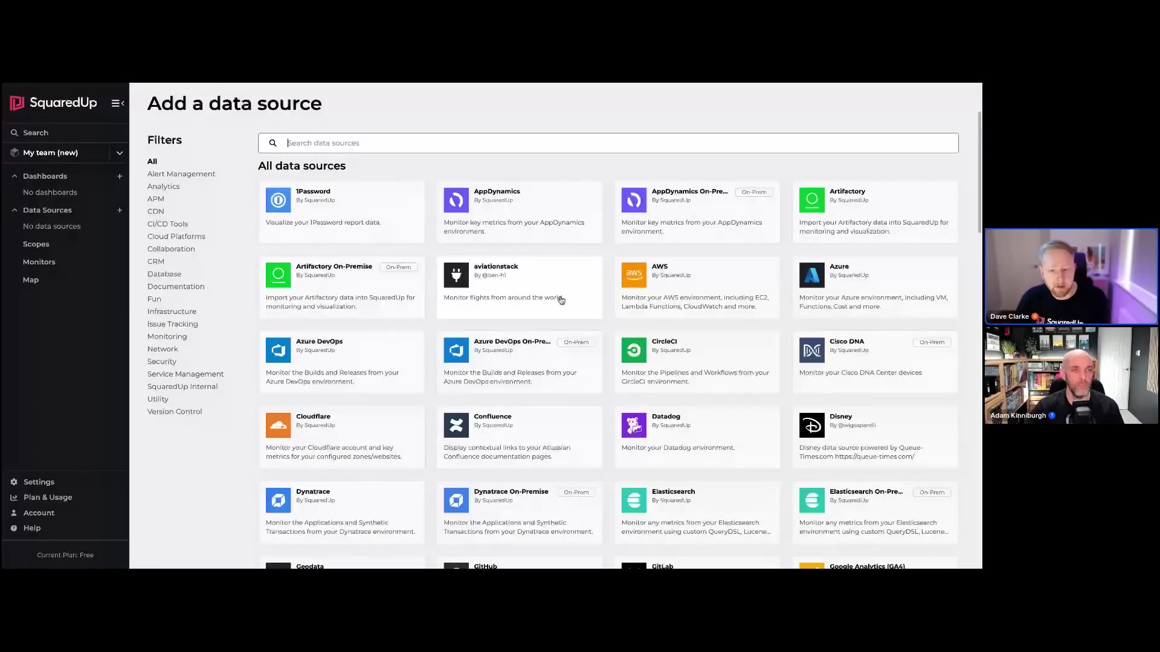
pyautogui.moveTo(576, 348)
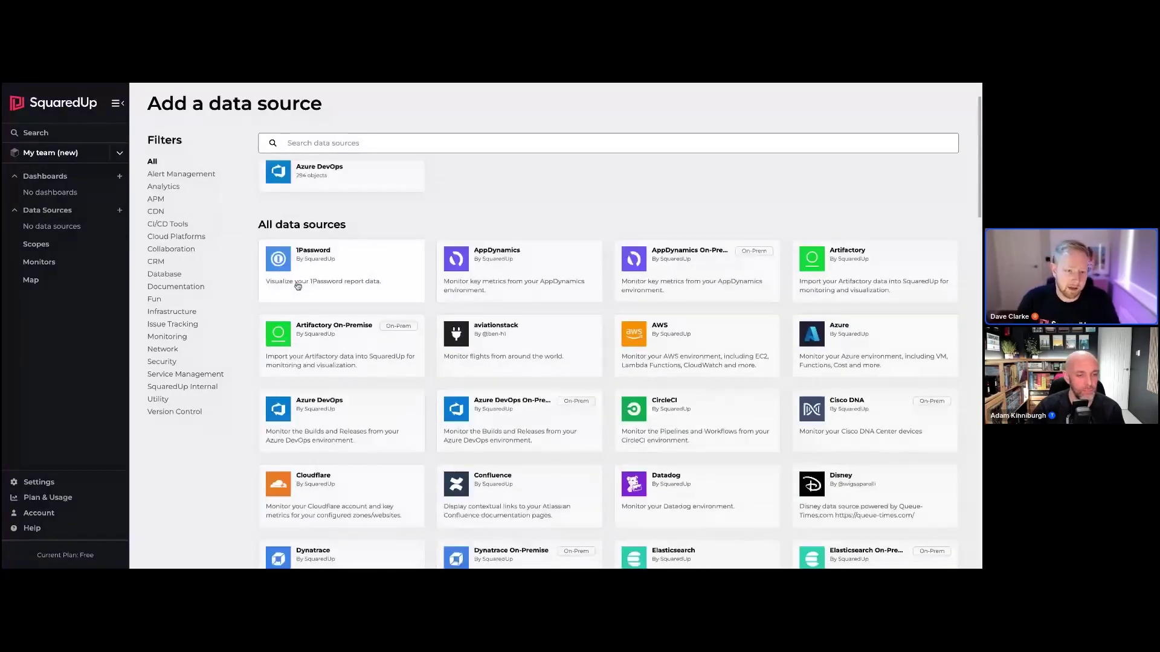
pyautogui.click(519, 423)
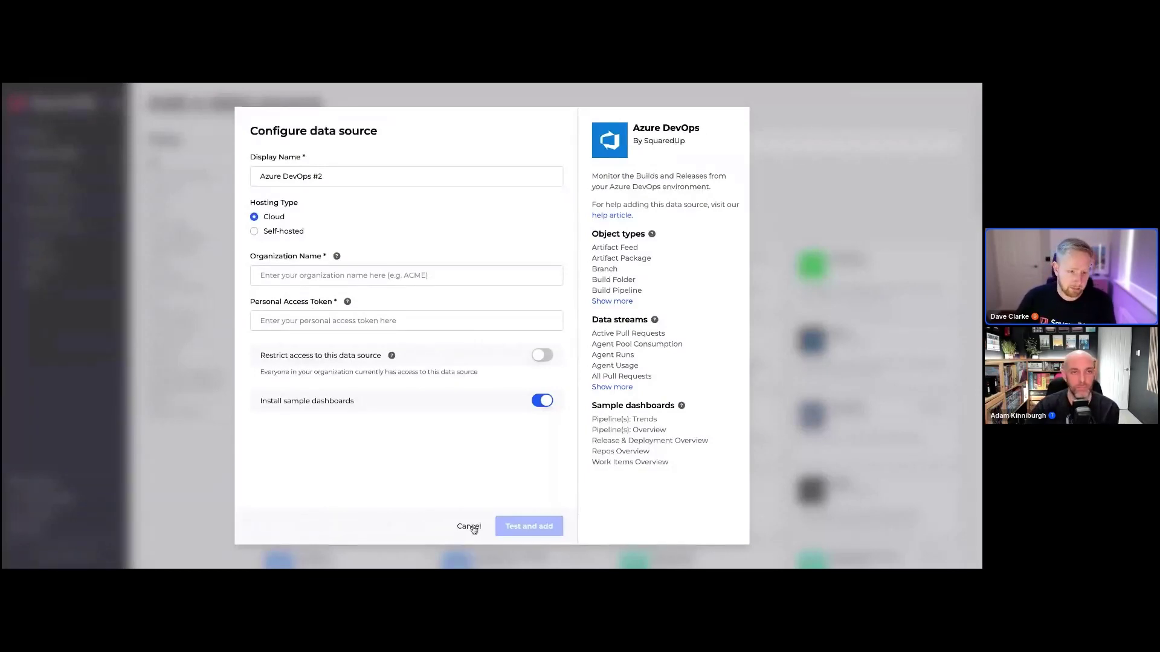
pyautogui.click(469, 526)
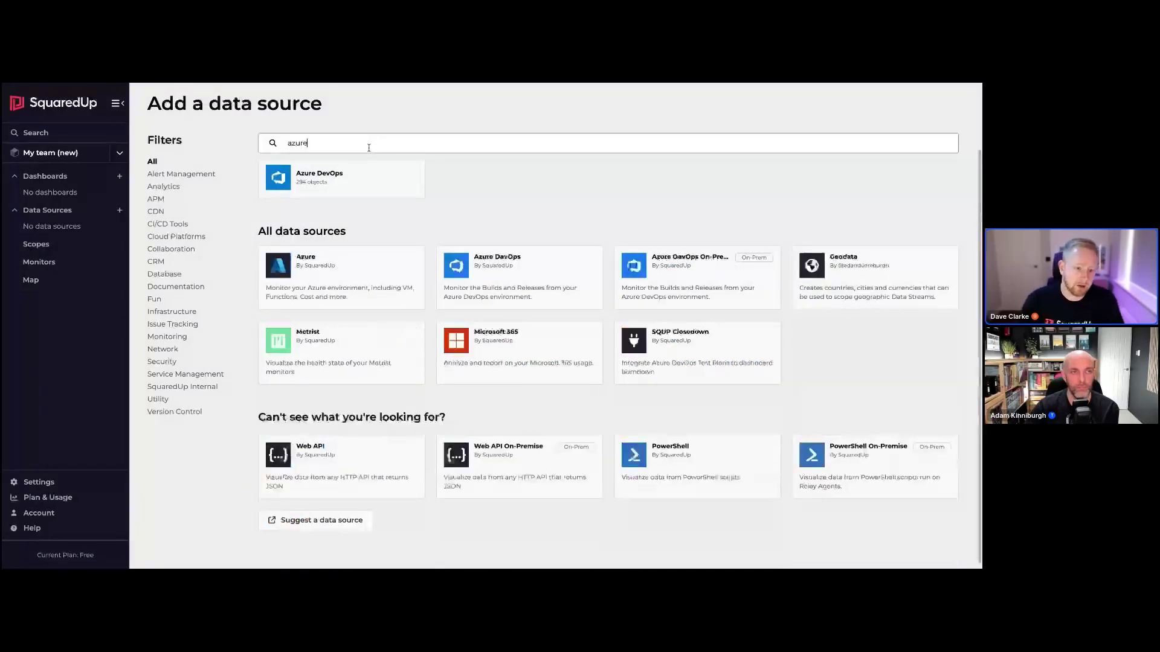
# Step: Preview the Azure data source's configuration with Explicit application credentials as the authentication, found by searching for "azure", and cancel it
pyautogui.click(346, 284)
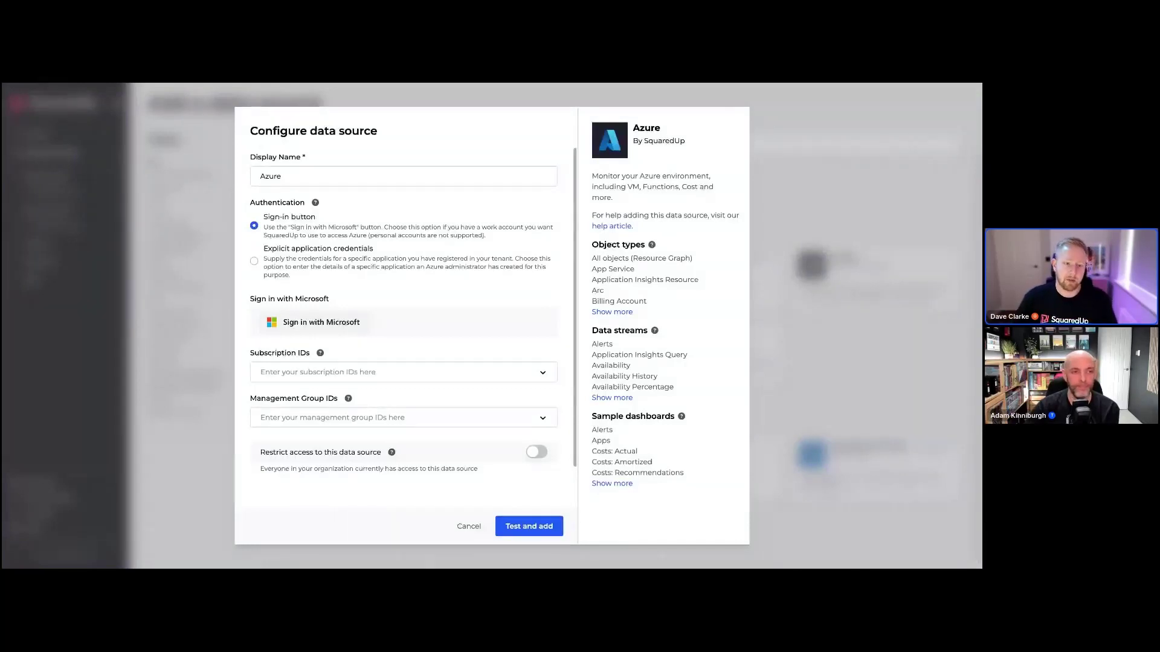
pyautogui.click(279, 264)
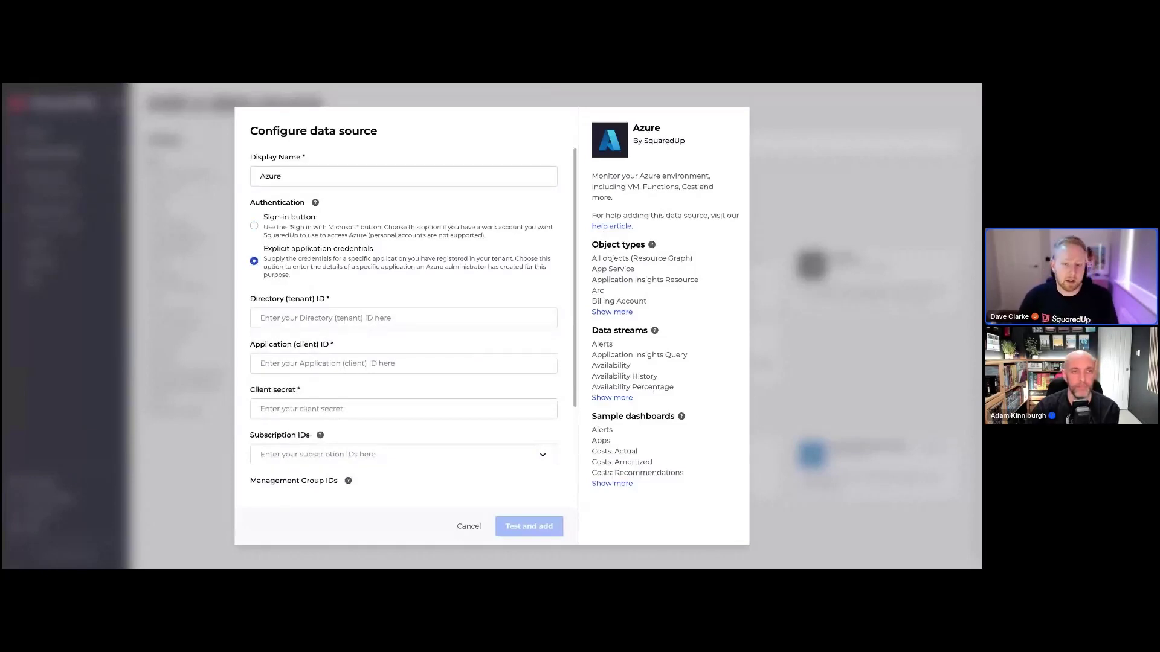
pyautogui.click(471, 526)
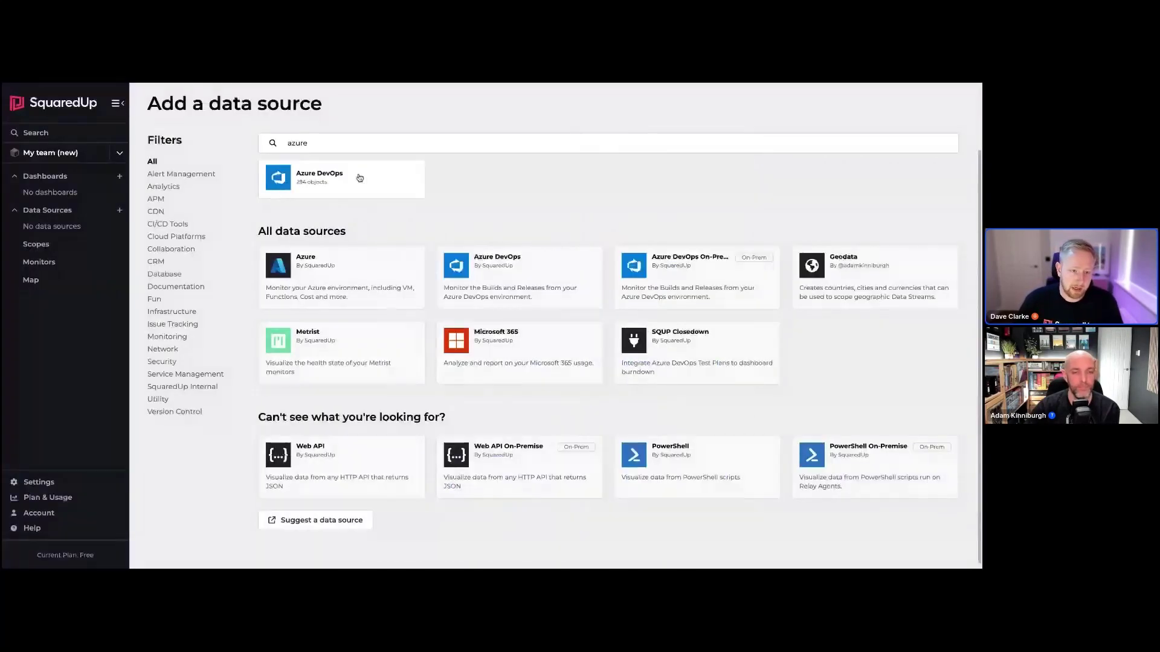
# Step: Choose the cloud Azure DevOps data source and set its organization name to squaredup-eng
pyautogui.click(512, 268)
pyautogui.click(372, 275)
pyautogui.write('sq')
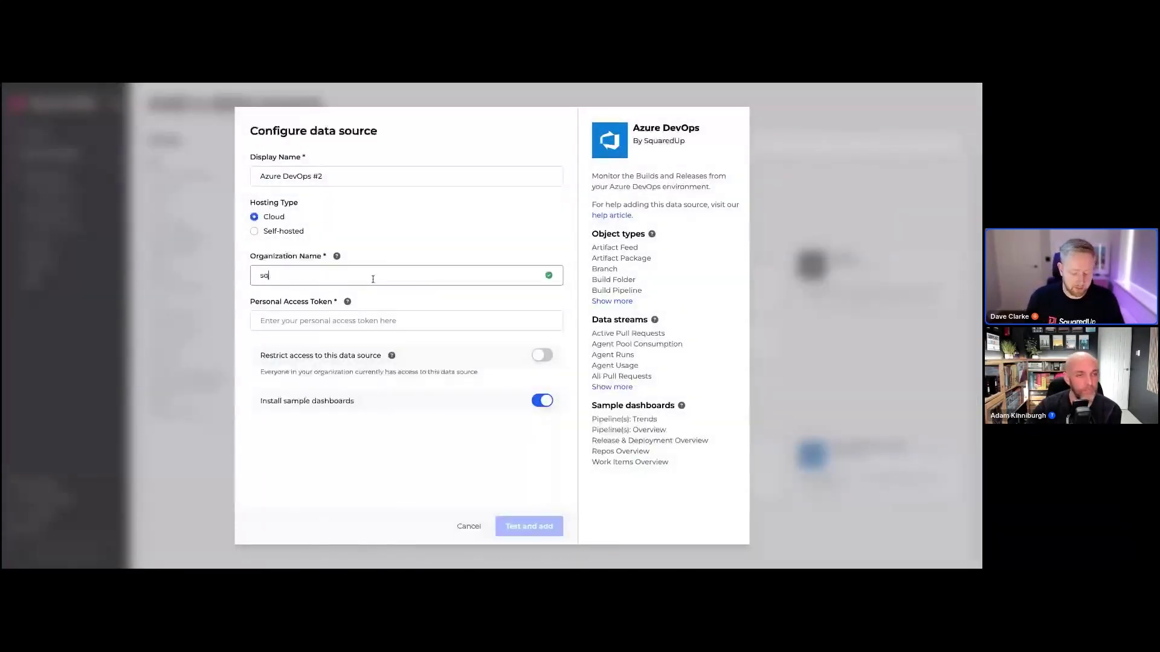
pyautogui.write('uaredup-eng')
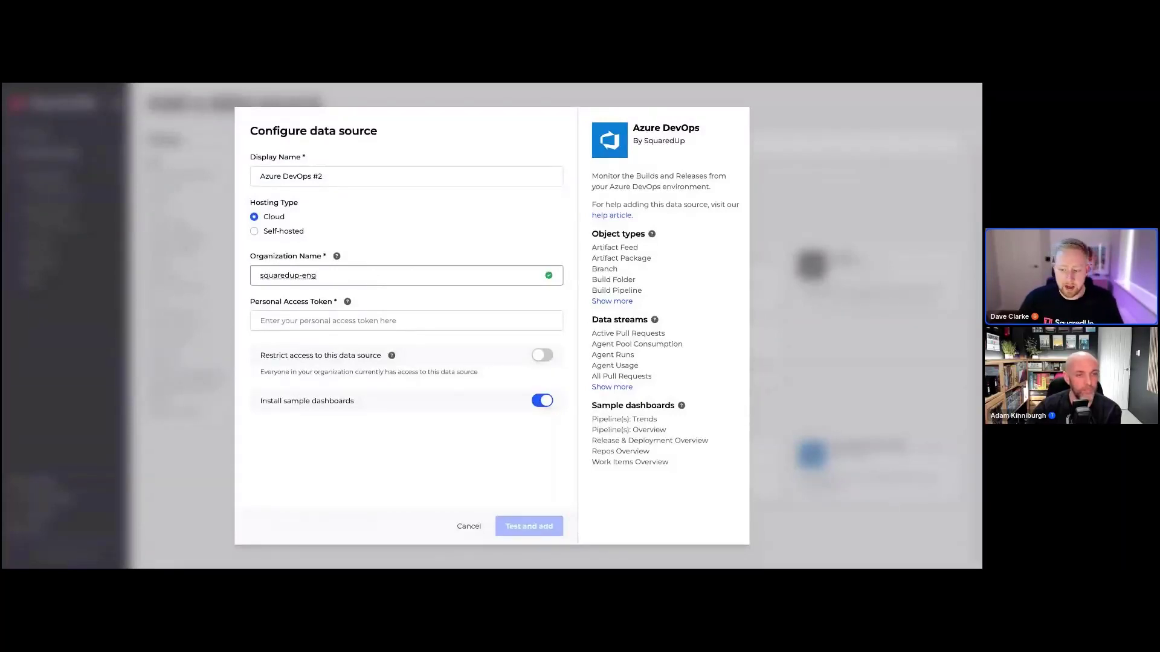
# Step: Paste the personal access token for Azure DevOps, then test and add the data source with its sample dashboards
pyautogui.press('Tab')
pyautogui.press('Tab')
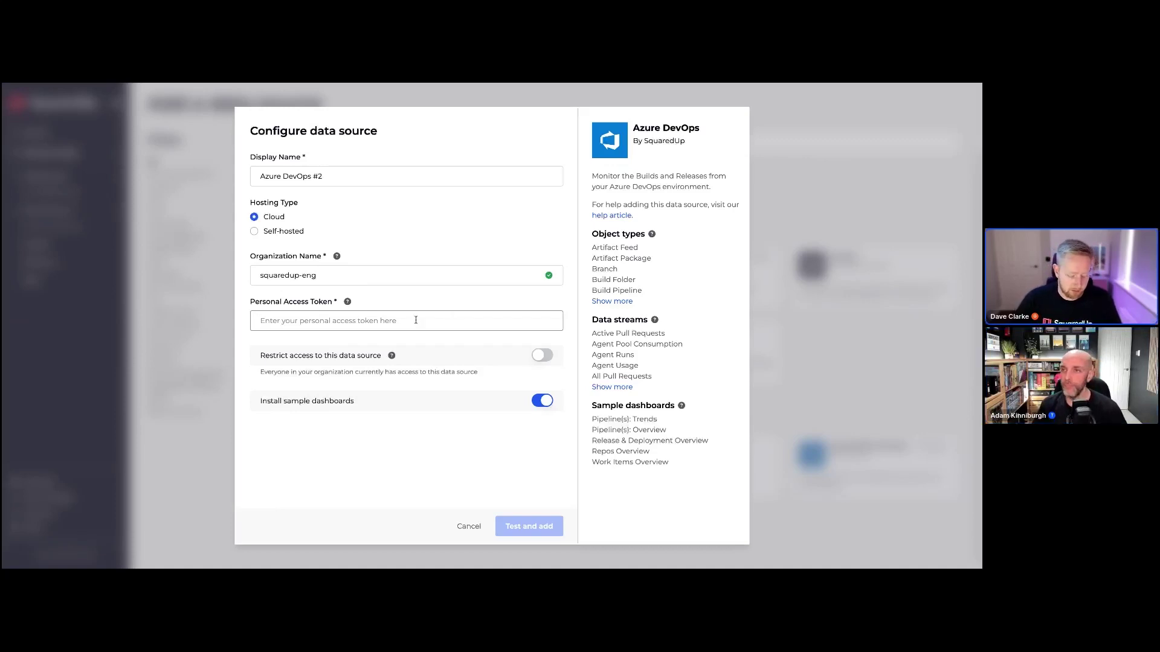
pyautogui.hotkey('ctrl', 'v')
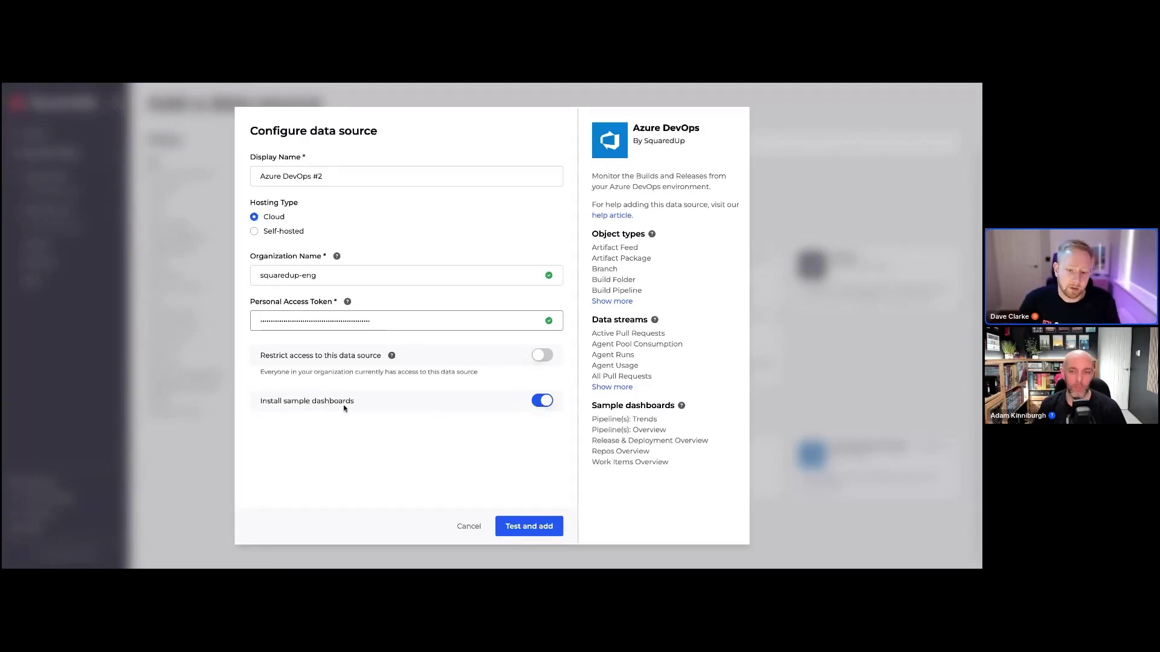
pyautogui.click(531, 527)
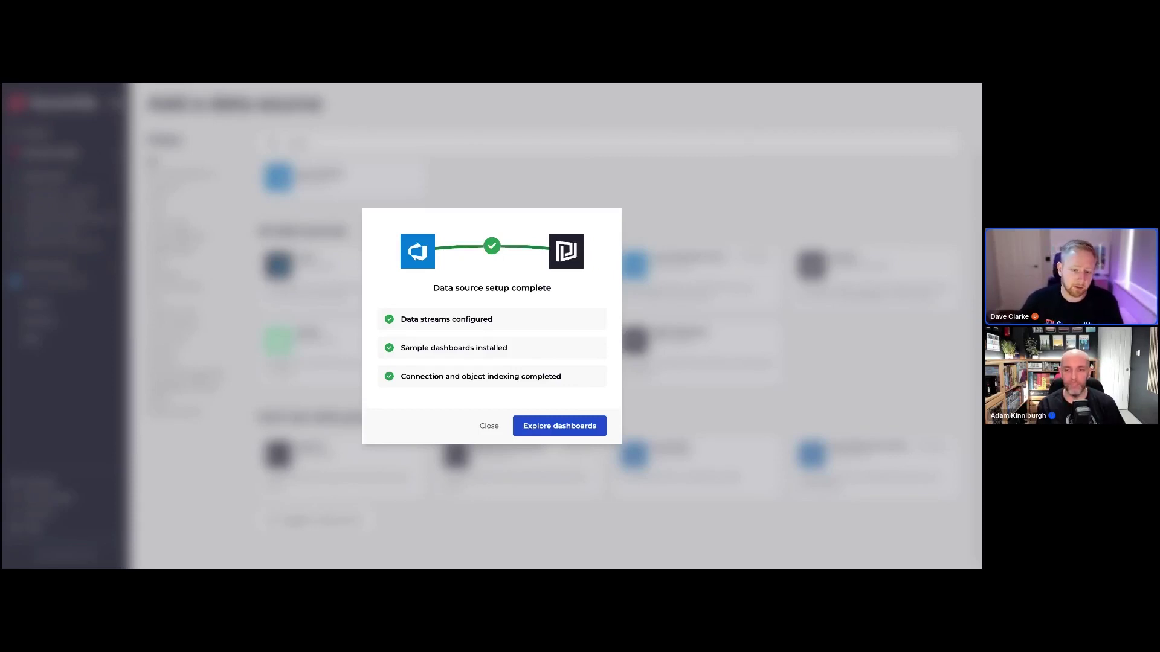
# Step: Explore the installed sample dashboards, reviewing the build tiles on Pipeline(s): Overview
pyautogui.click(559, 426)
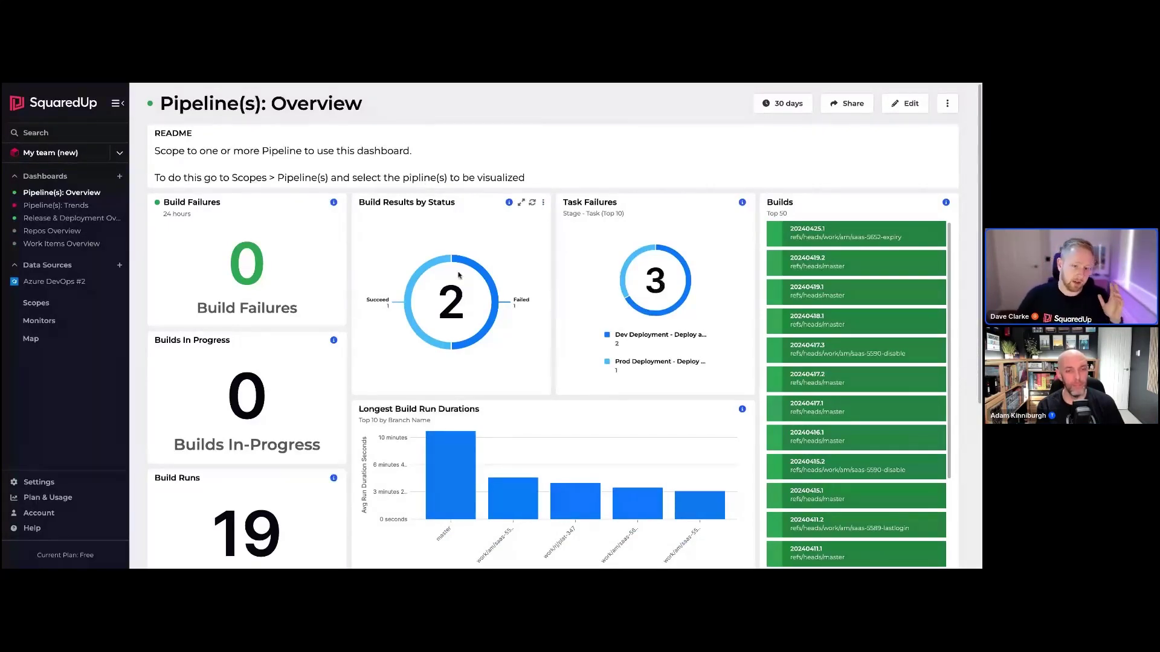
pyautogui.scroll(-1, 526, 283)
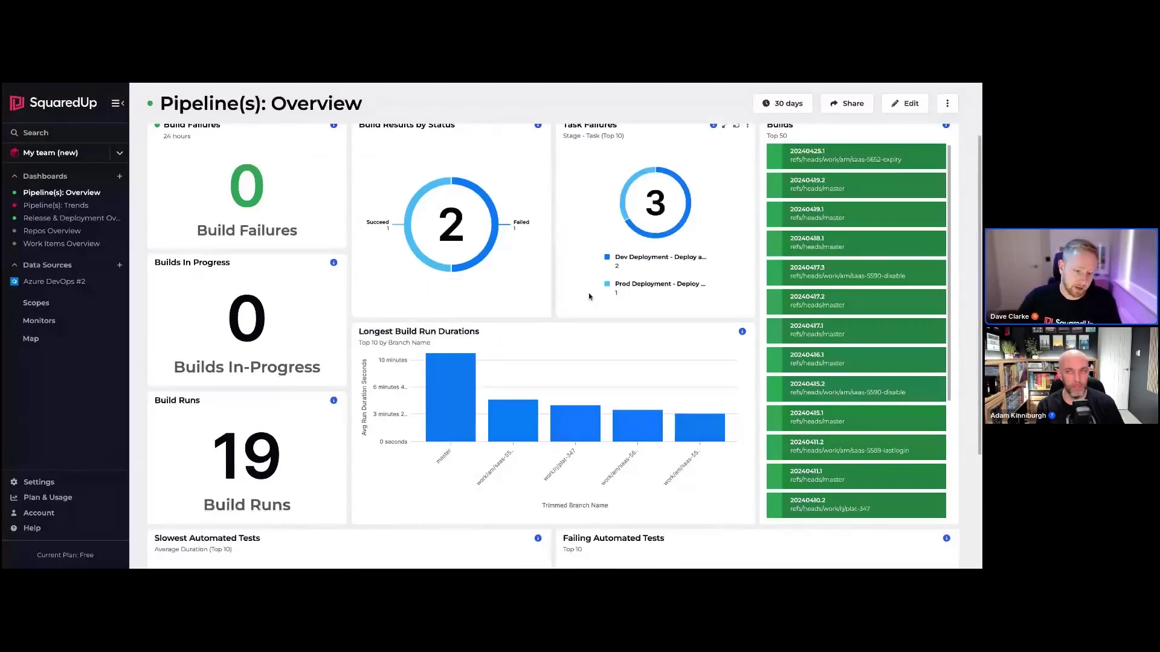
pyautogui.scroll(1, 588, 298)
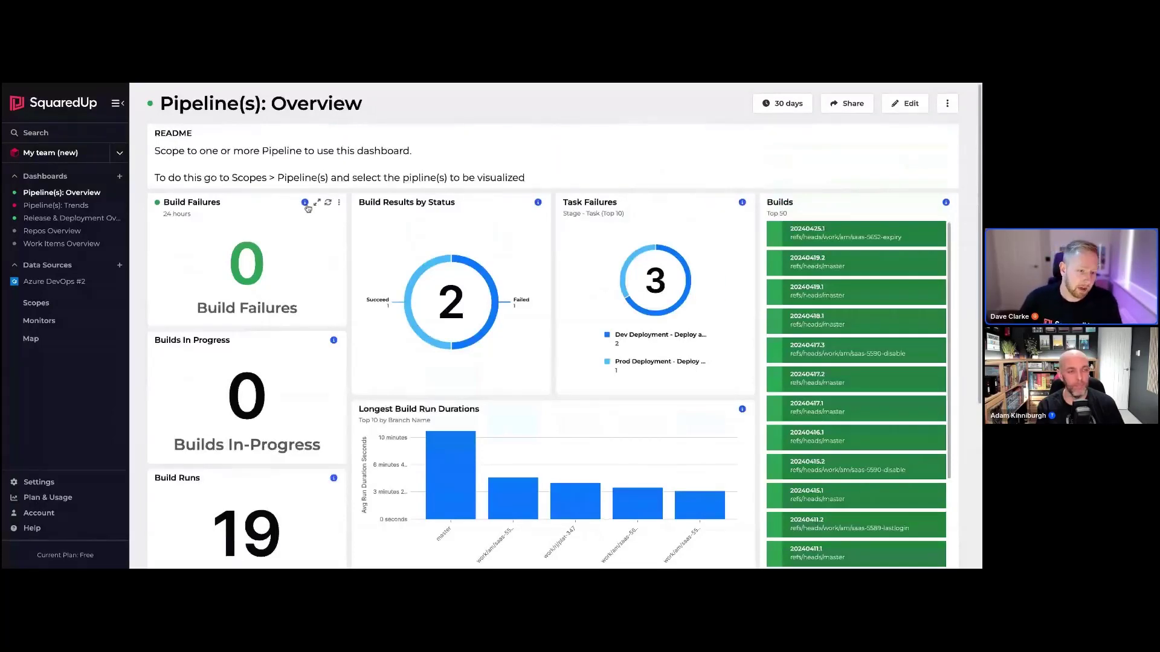
pyautogui.moveTo(307, 208)
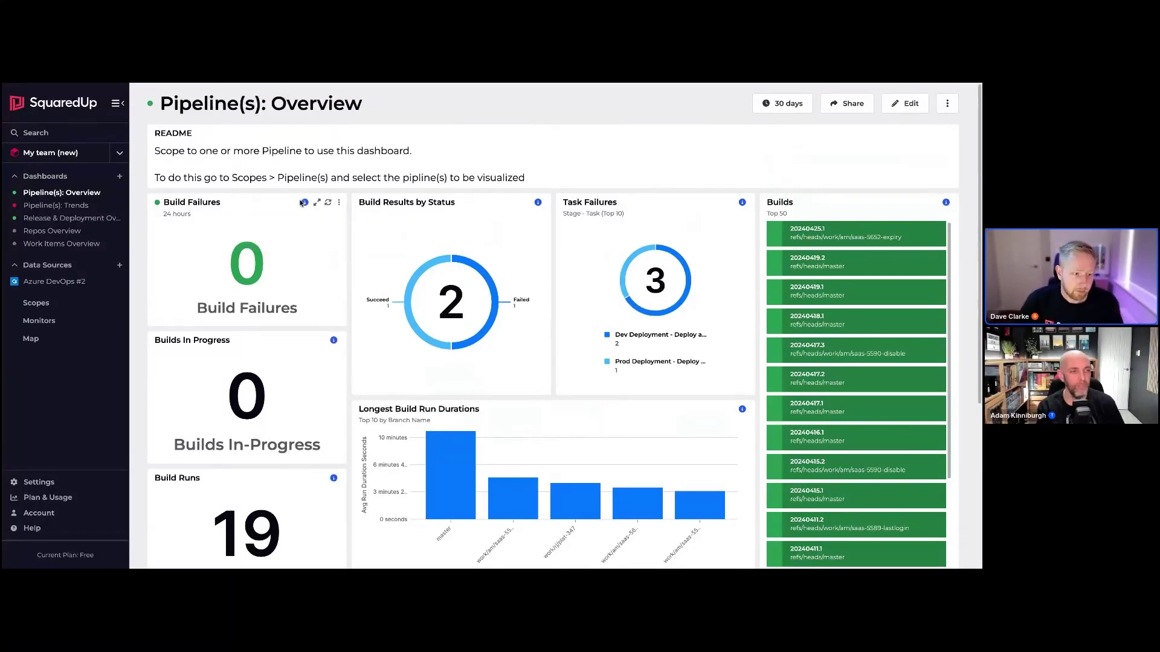
# Step: View the Pipeline(s): Trends, Release & Deployment Overview and Repos Overview dashboards, and collapse the workspace's list of dashboards
pyautogui.click(66, 205)
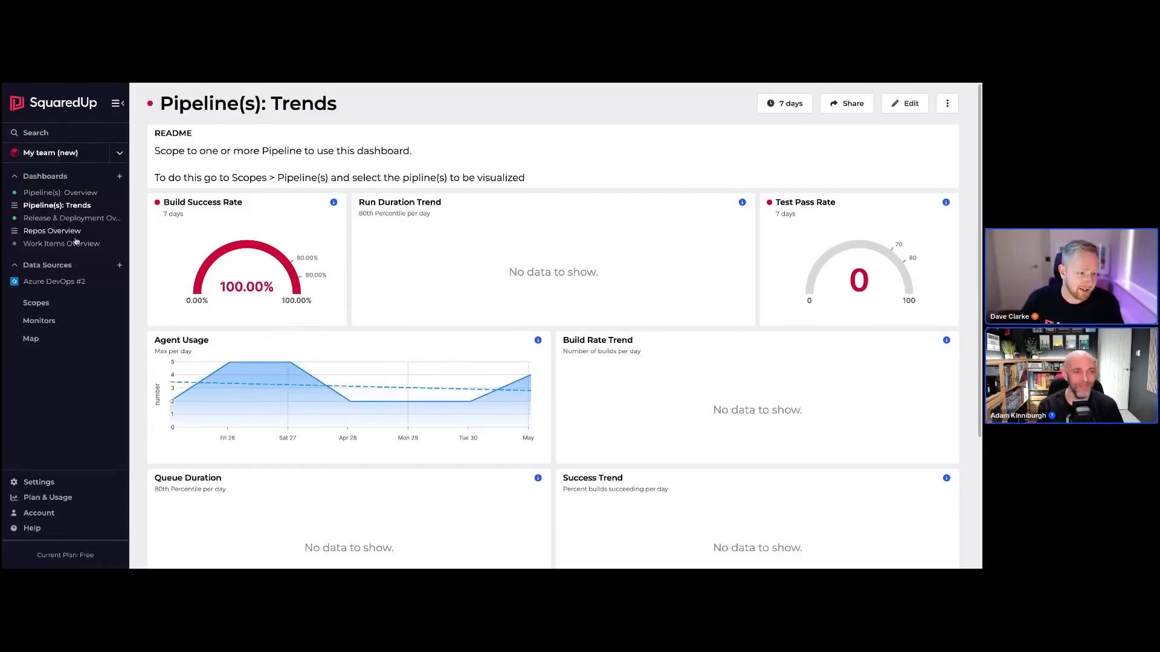
pyautogui.click(71, 218)
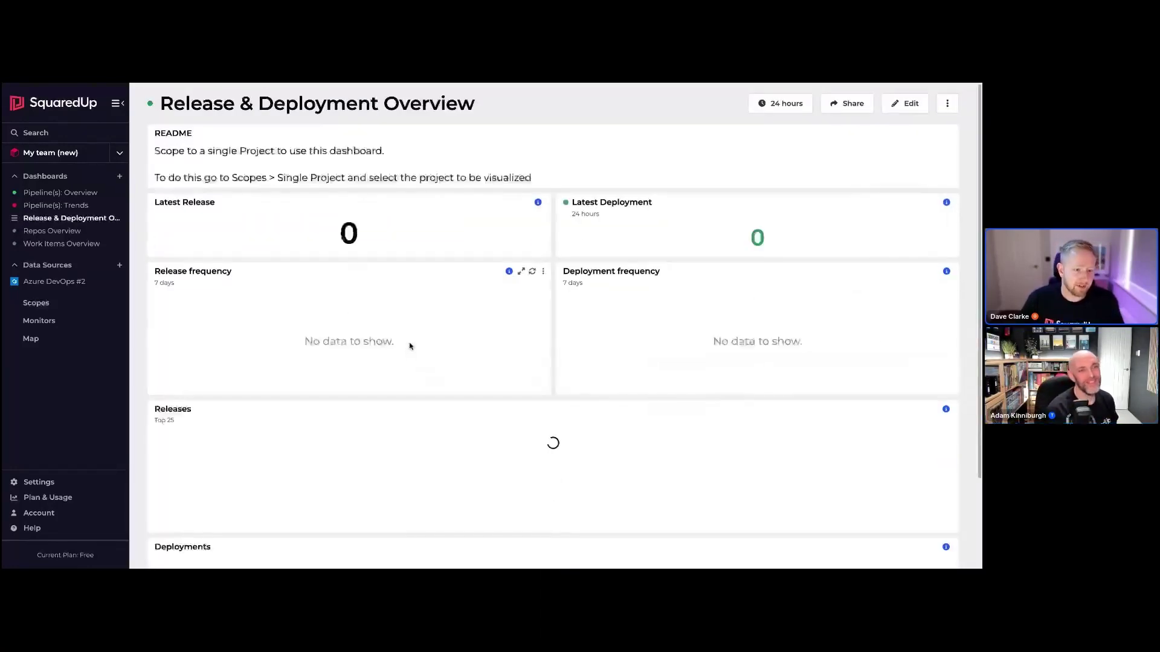
pyautogui.click(67, 231)
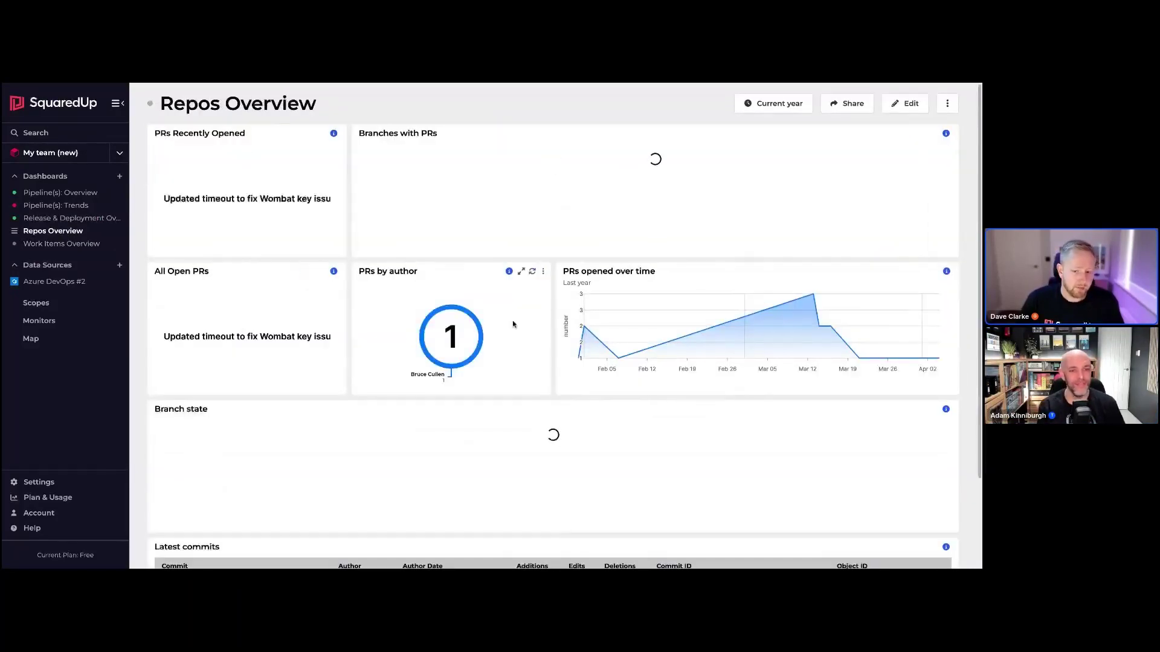
pyautogui.scroll(-2, 743, 375)
pyautogui.scroll(2, 544, 423)
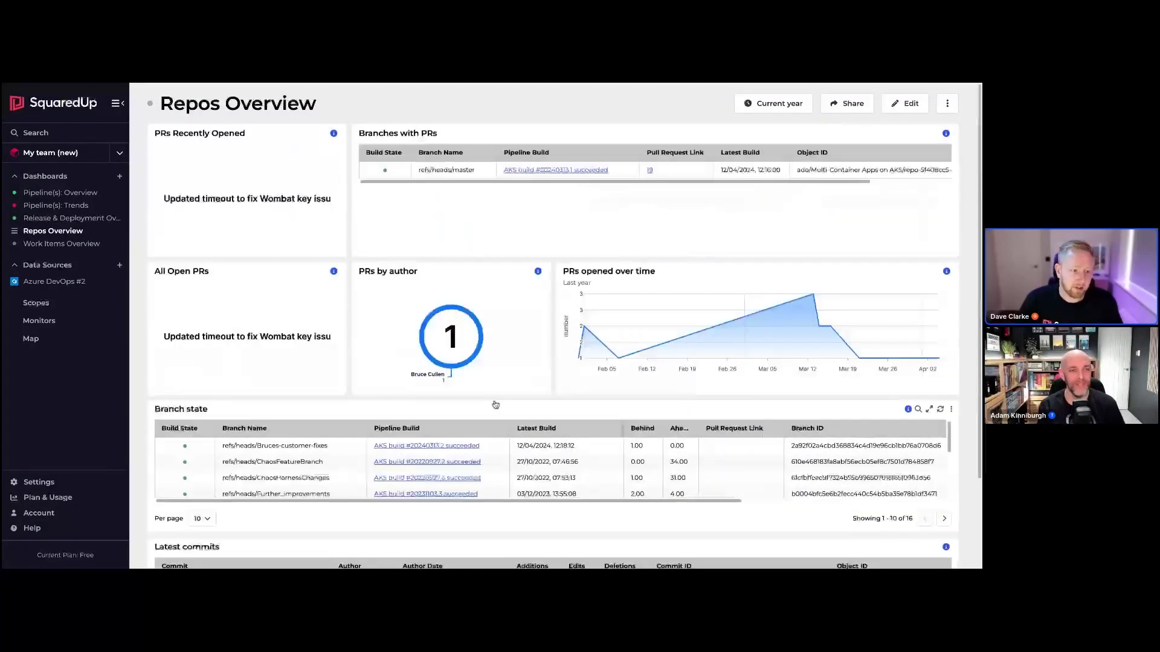
pyautogui.moveTo(306, 278)
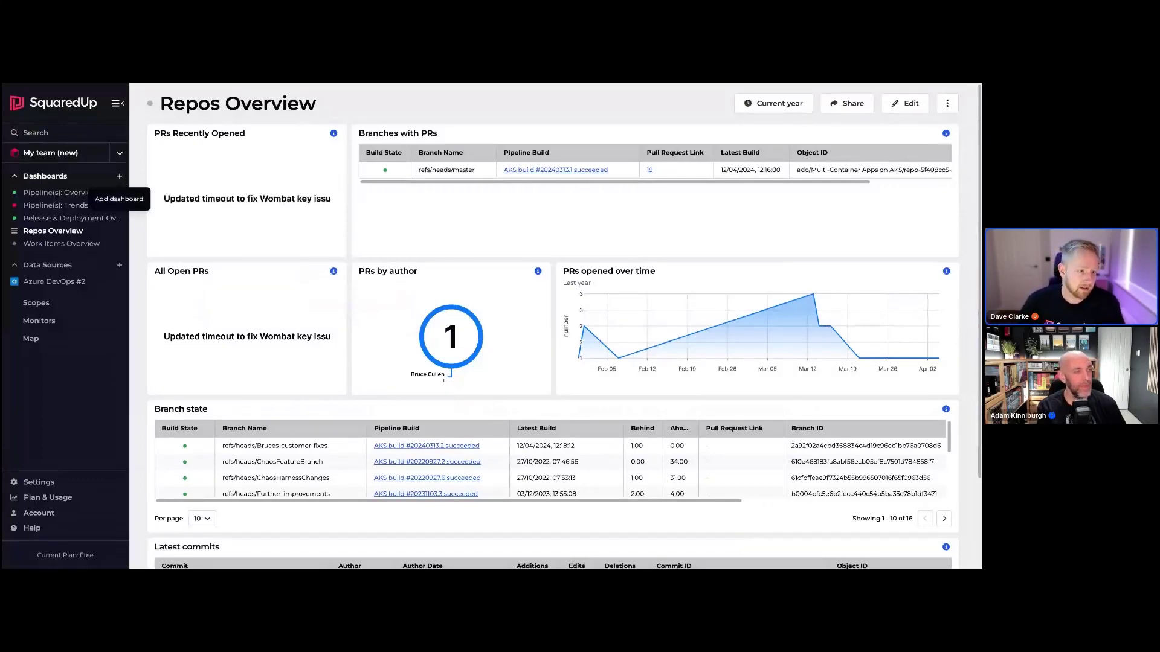
pyautogui.click(120, 176)
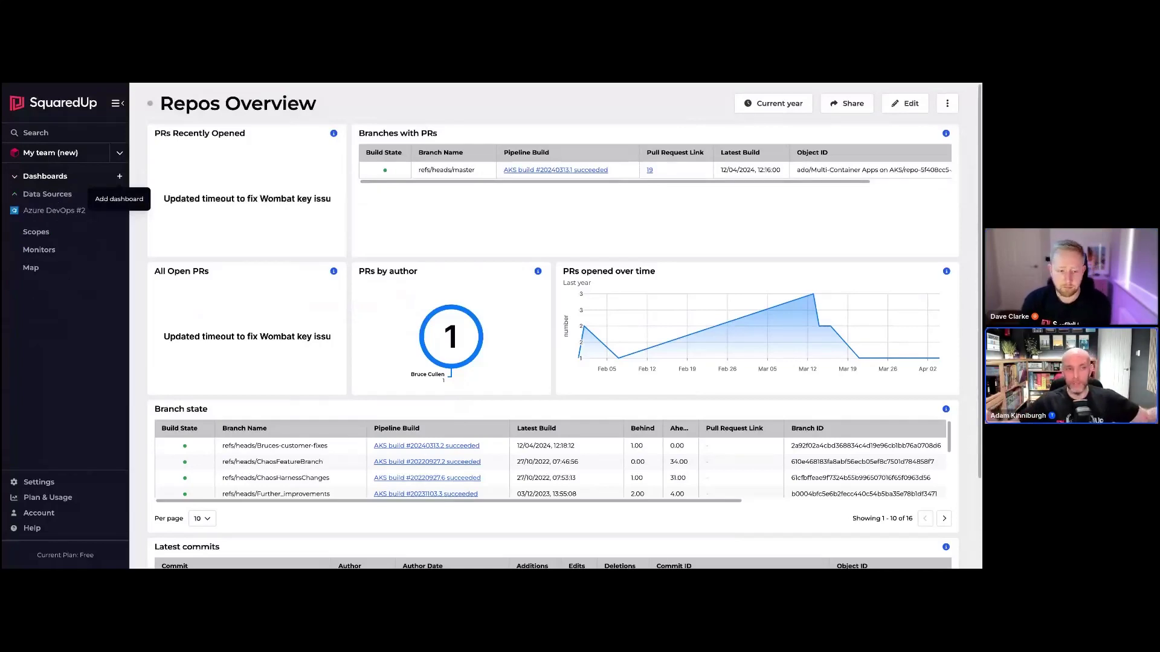
# Step: Reopen the Pipeline(s): Overview dashboard and view the copy-to options for its Build Results by Status tile
pyautogui.click(45, 181)
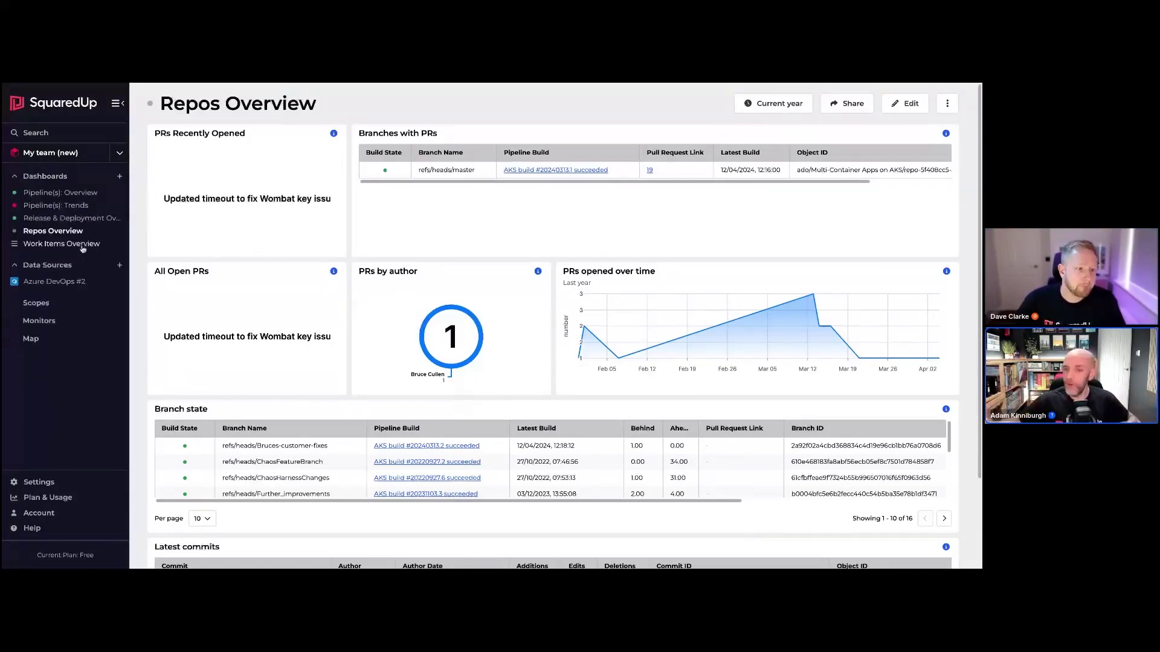
pyautogui.click(82, 192)
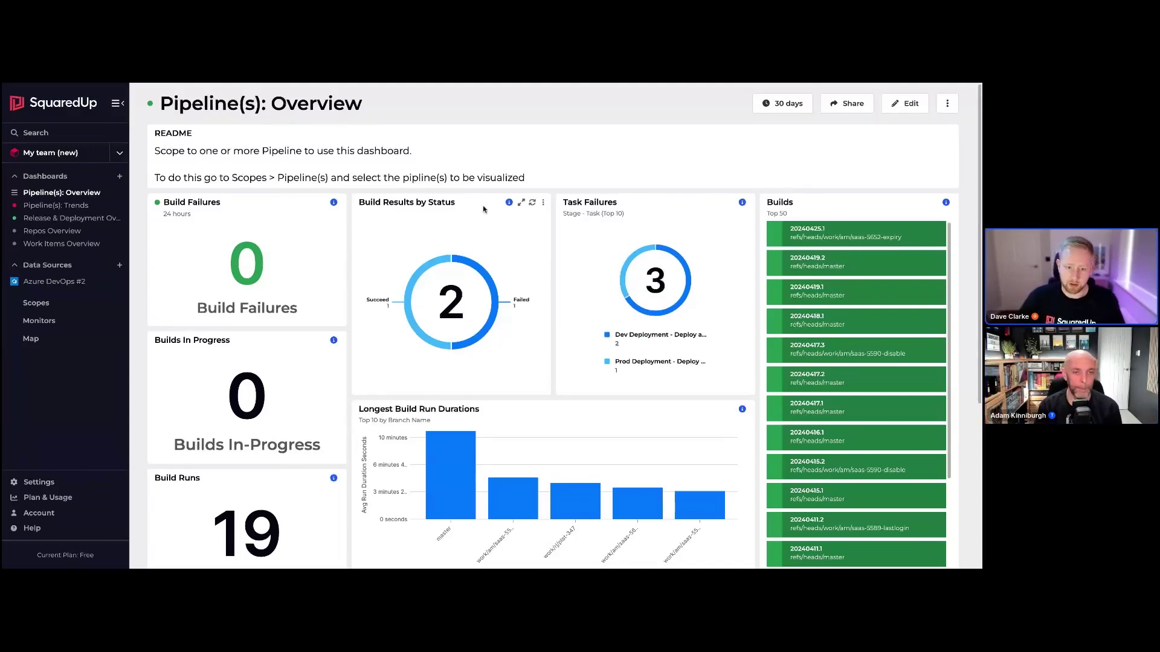
pyautogui.click(543, 202)
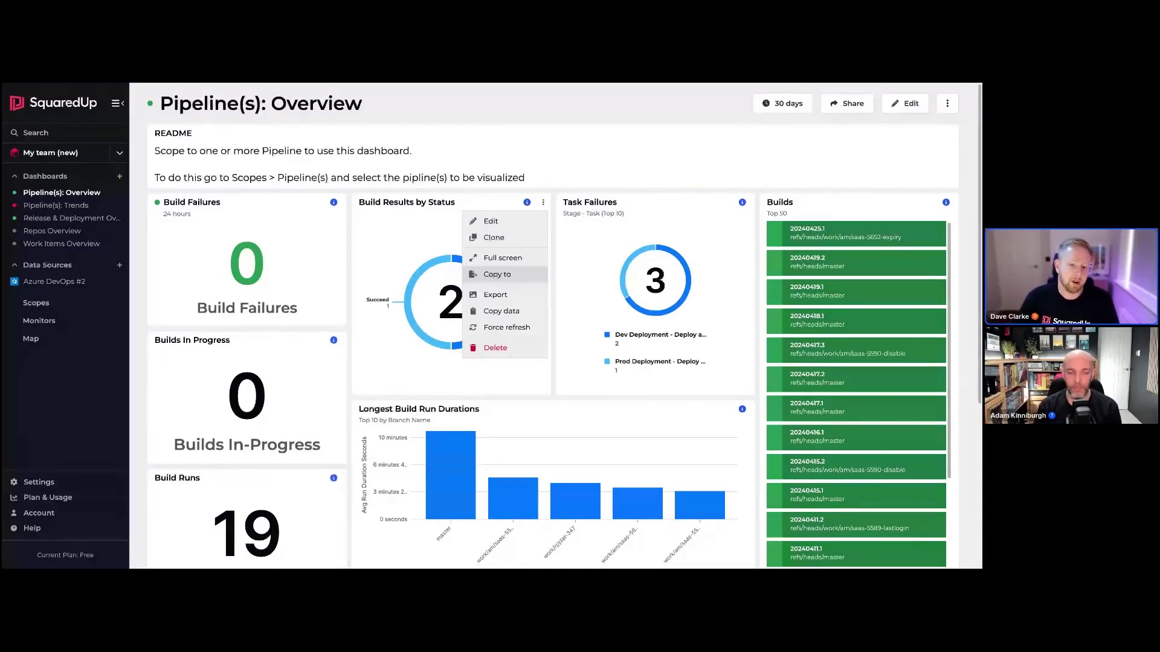
pyautogui.click(497, 275)
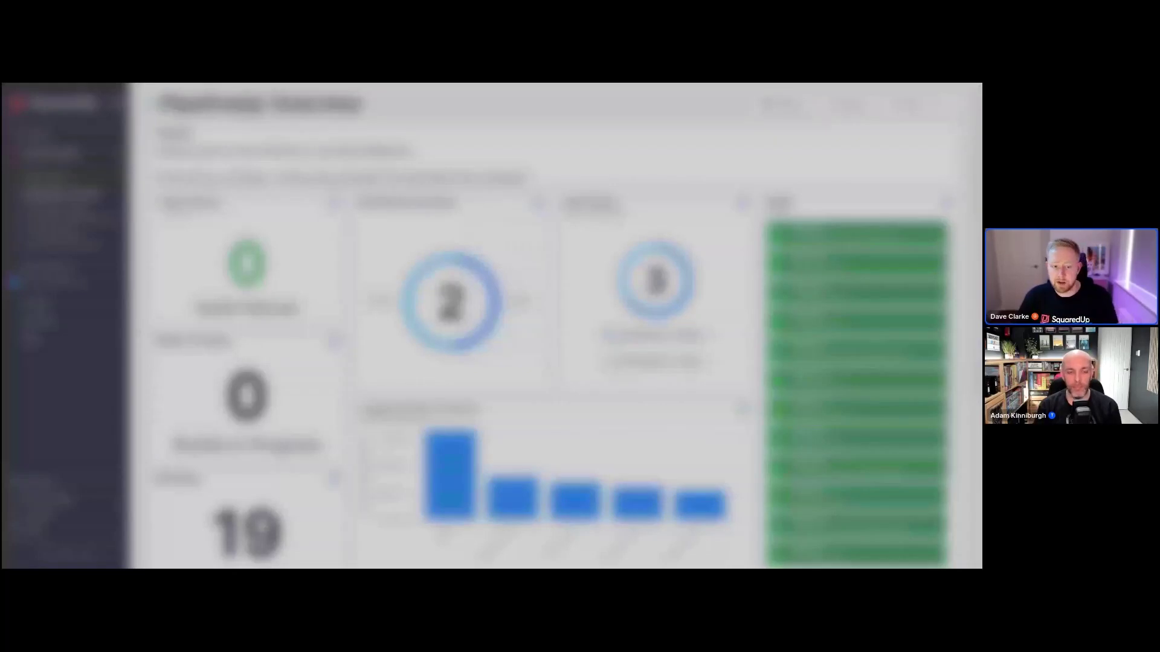
pyautogui.click(584, 404)
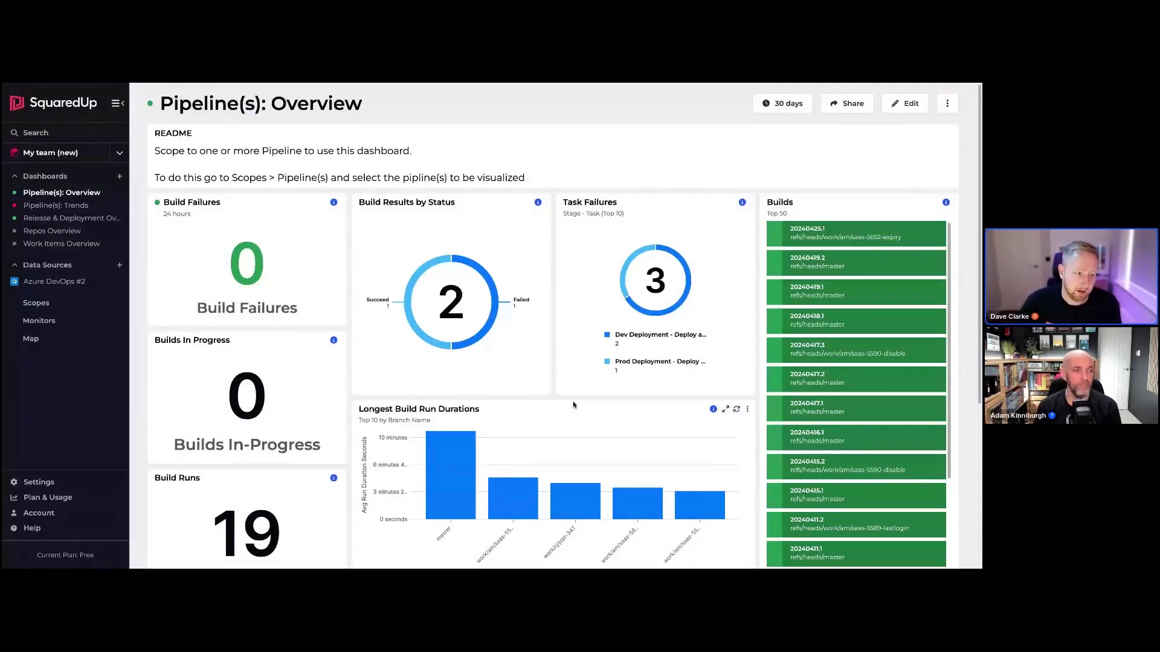
# Step: Create a new dashboard, start a data tile on it and browse the available Azure DevOps data streams
pyautogui.click(120, 176)
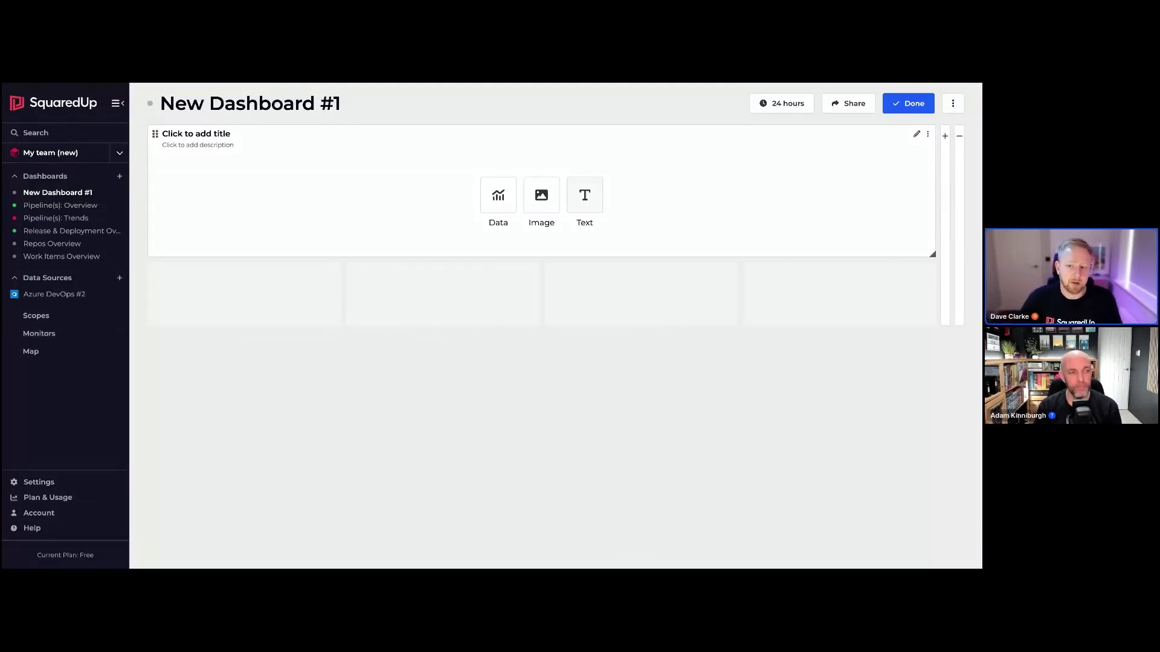
pyautogui.click(507, 203)
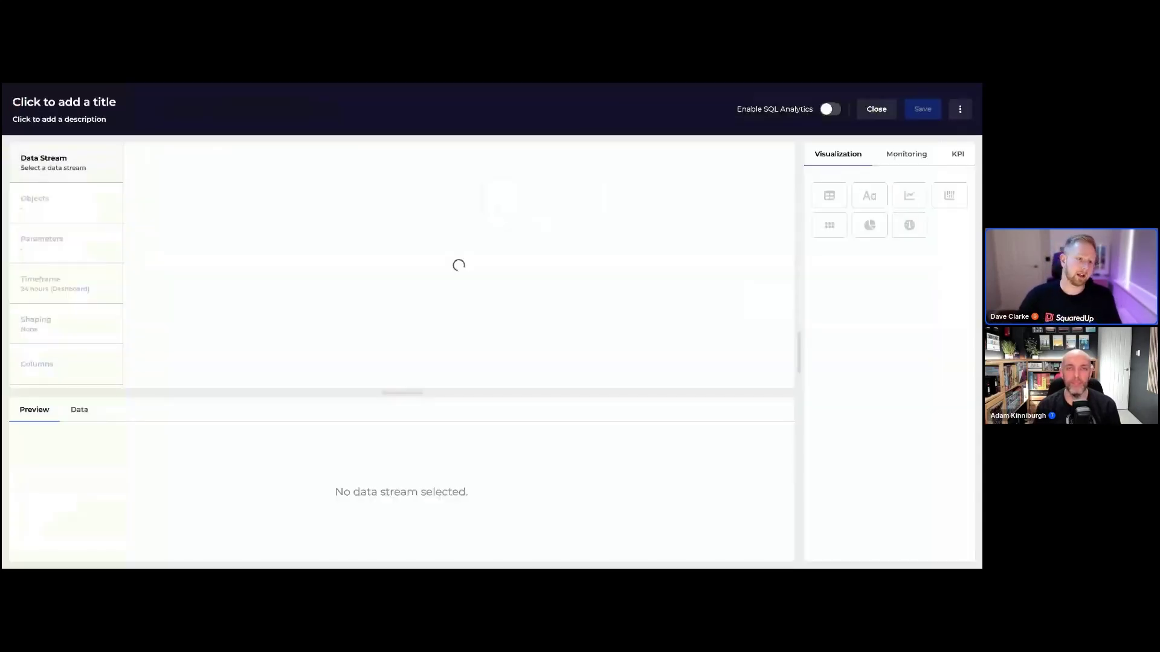
pyautogui.scroll(-3, 238, 290)
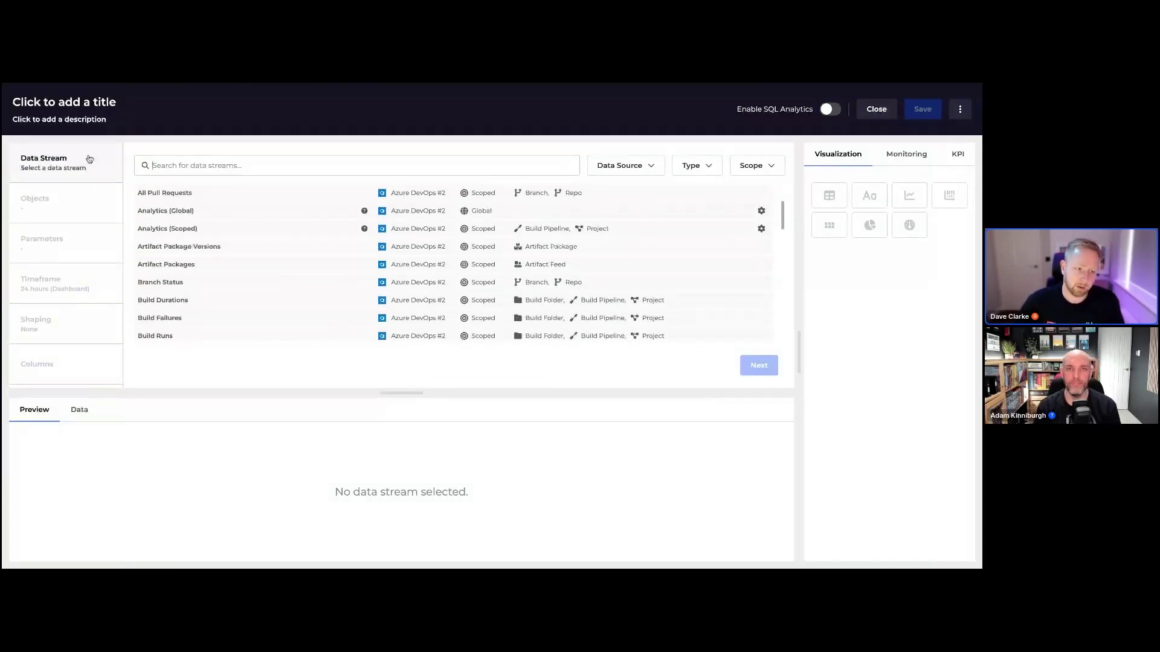
pyautogui.scroll(-5, 206, 260)
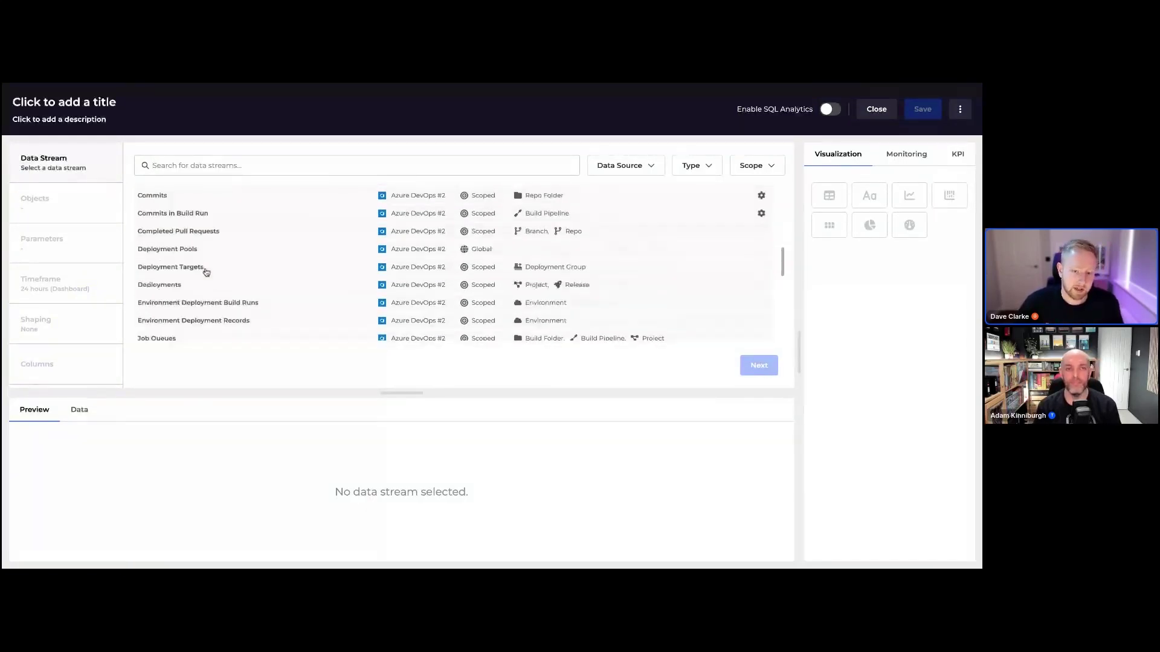
pyautogui.scroll(-4, 207, 272)
pyautogui.scroll(-2, 207, 273)
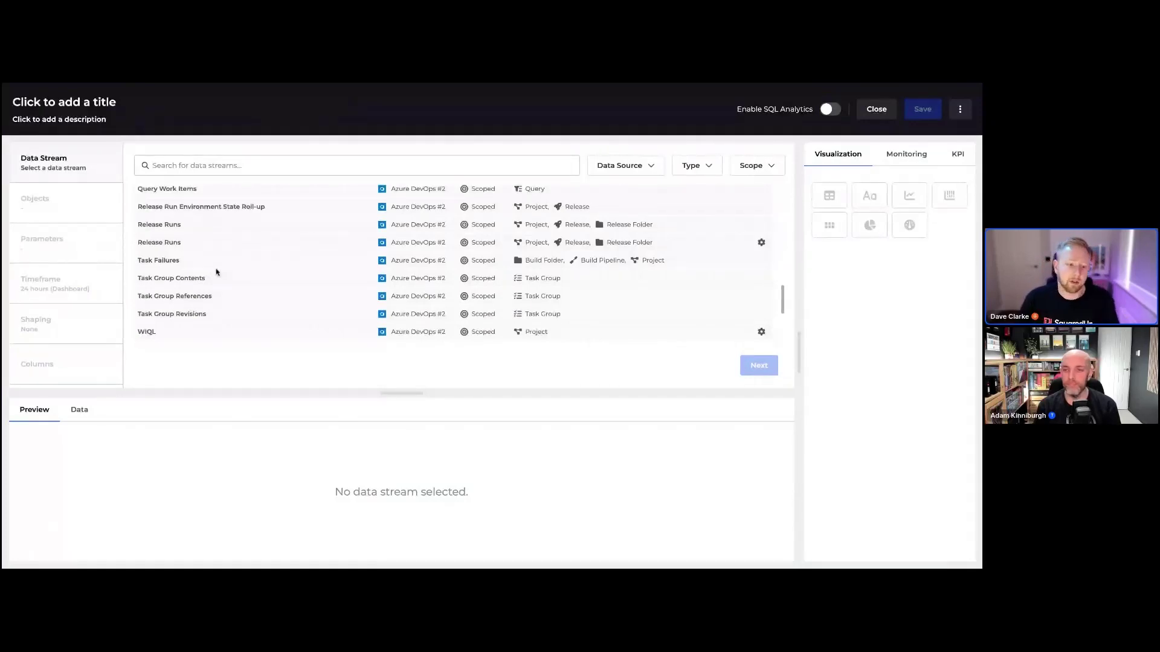
pyautogui.scroll(15, 320, 298)
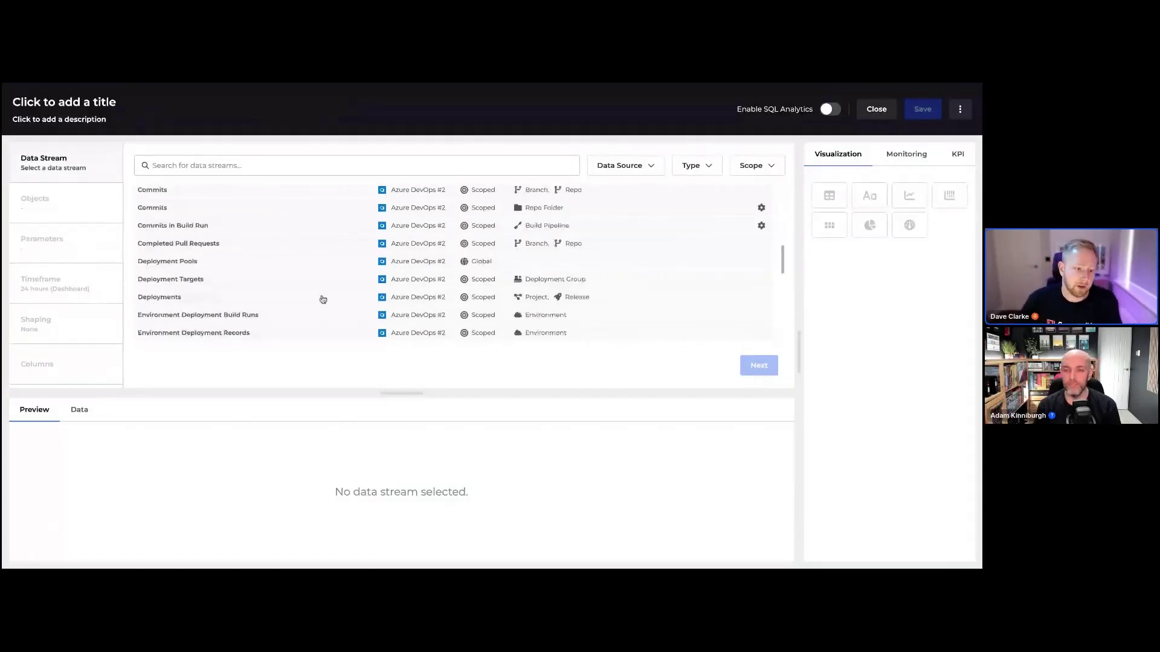
# Step: Search the data streams for "runs" and choose the non-configurable Build Runs stream from Azure DevOps #2 for the tile
pyautogui.click(195, 165)
pyautogui.write('runs')
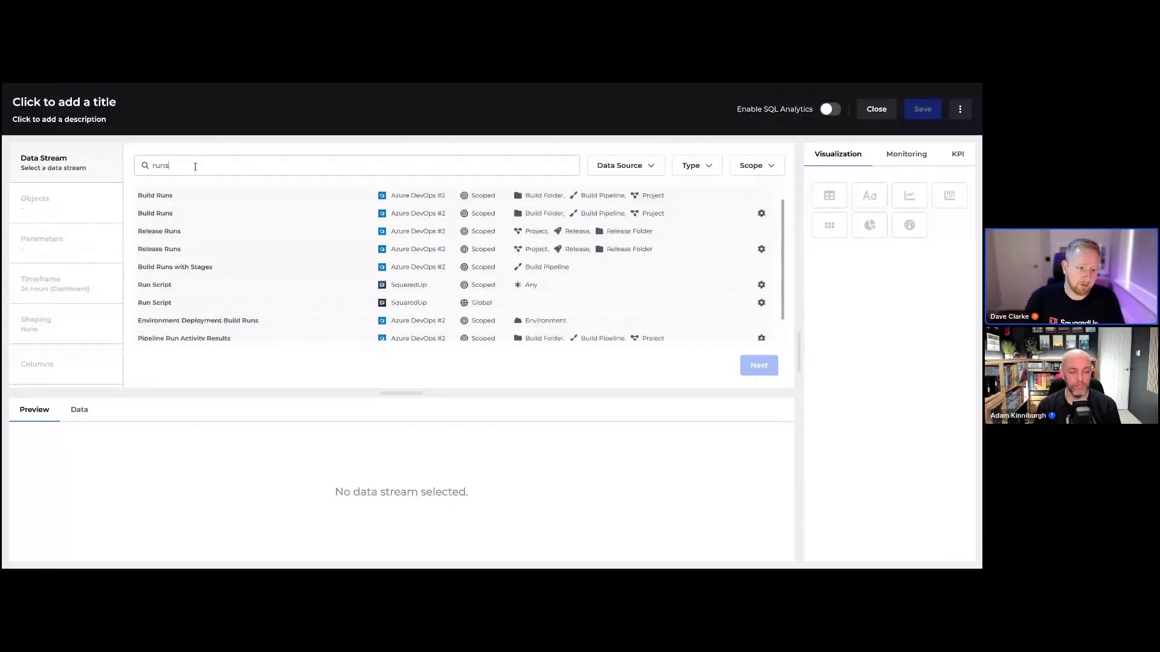
pyautogui.click(276, 195)
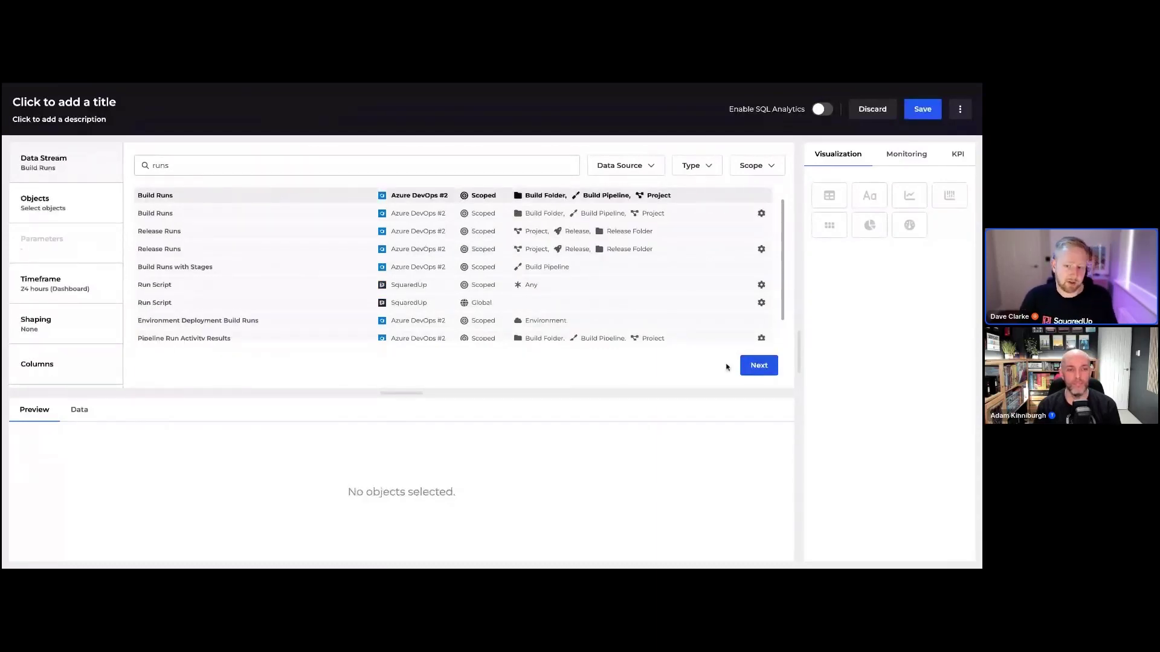
pyautogui.click(764, 367)
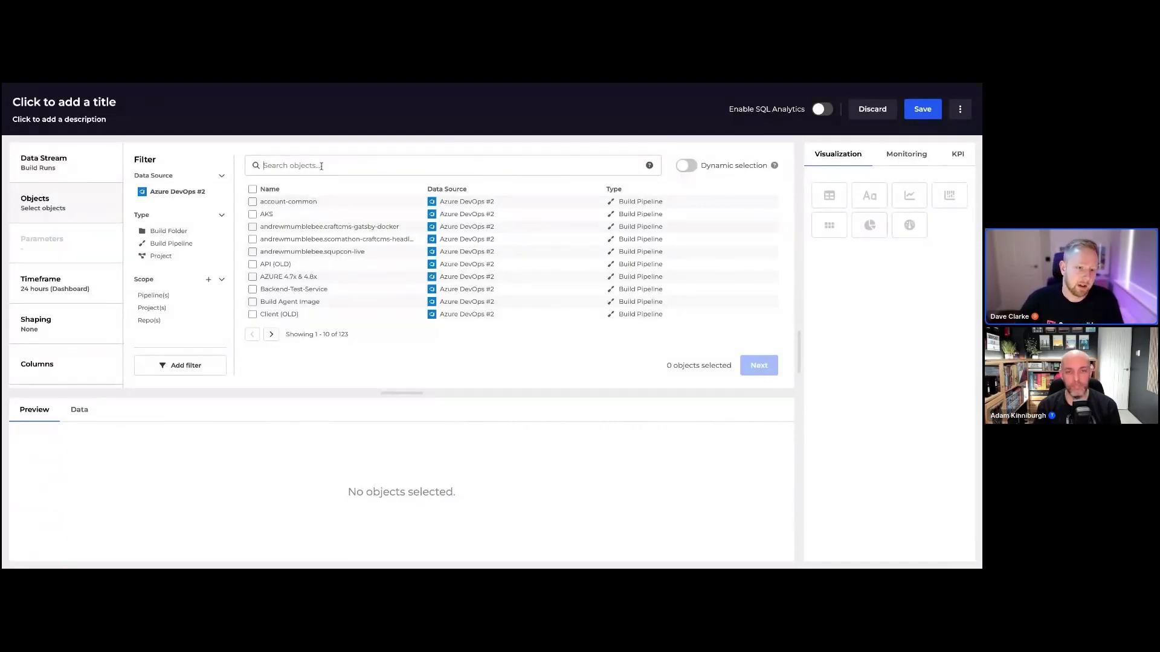
# Step: Find the SquaredUp-Cloud-Multistage build pipeline by searching for "stage", select it as the tile's object and review its build runs
pyautogui.write('stage')
pyautogui.click(305, 201)
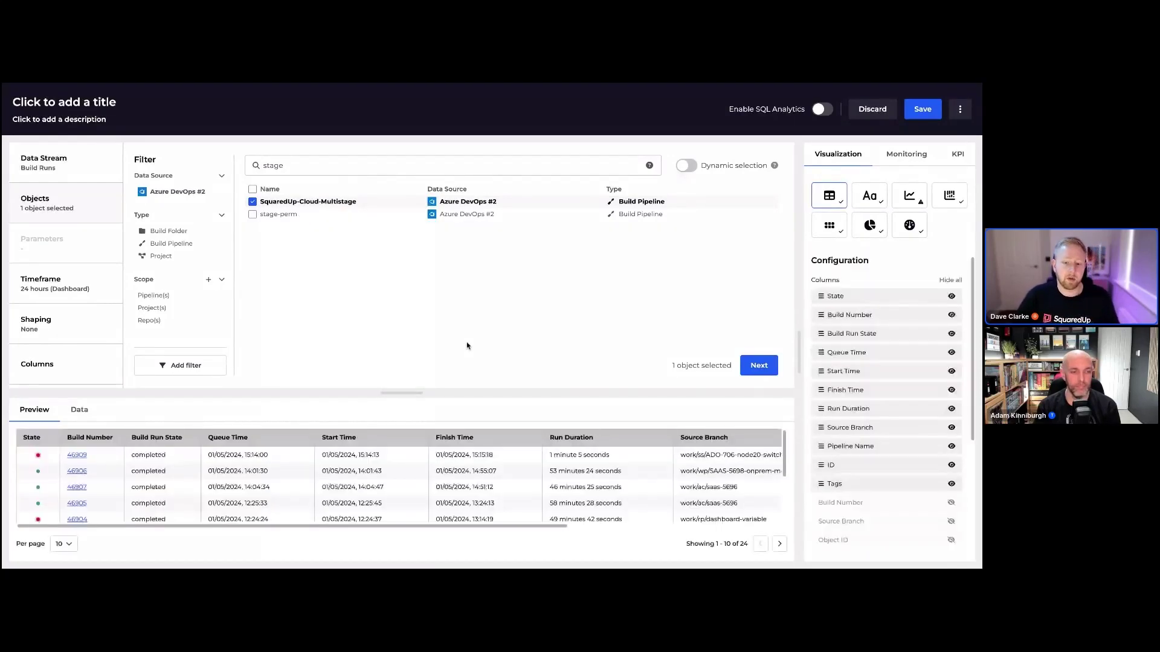
pyautogui.scroll(-3, 216, 490)
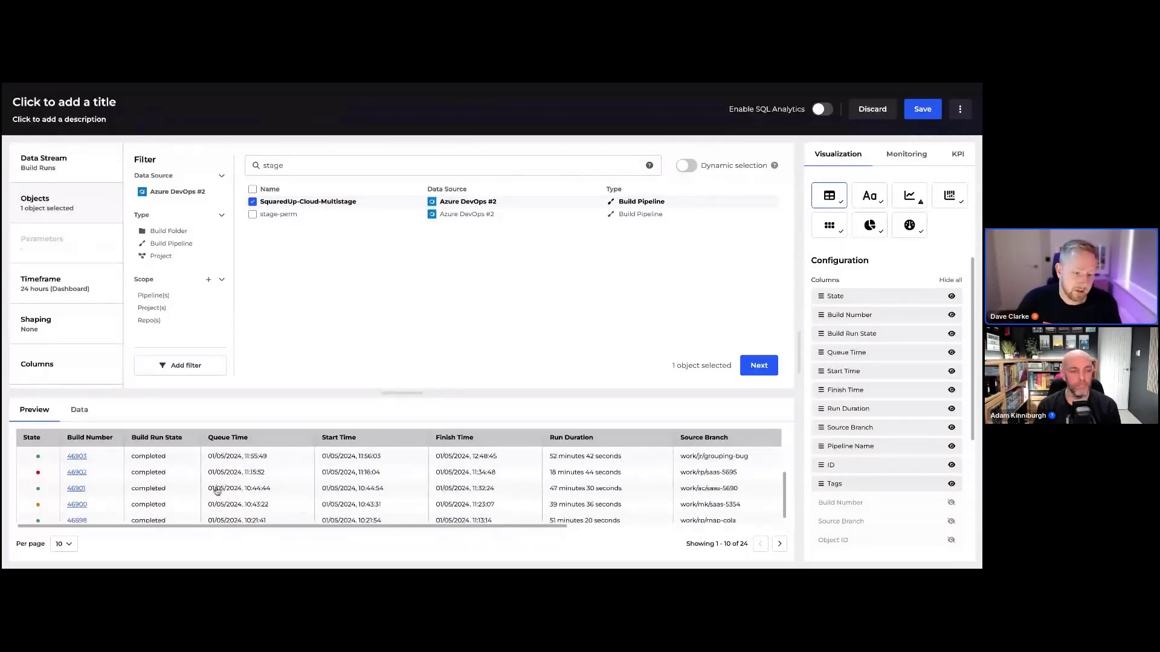
pyautogui.scroll(3, 218, 490)
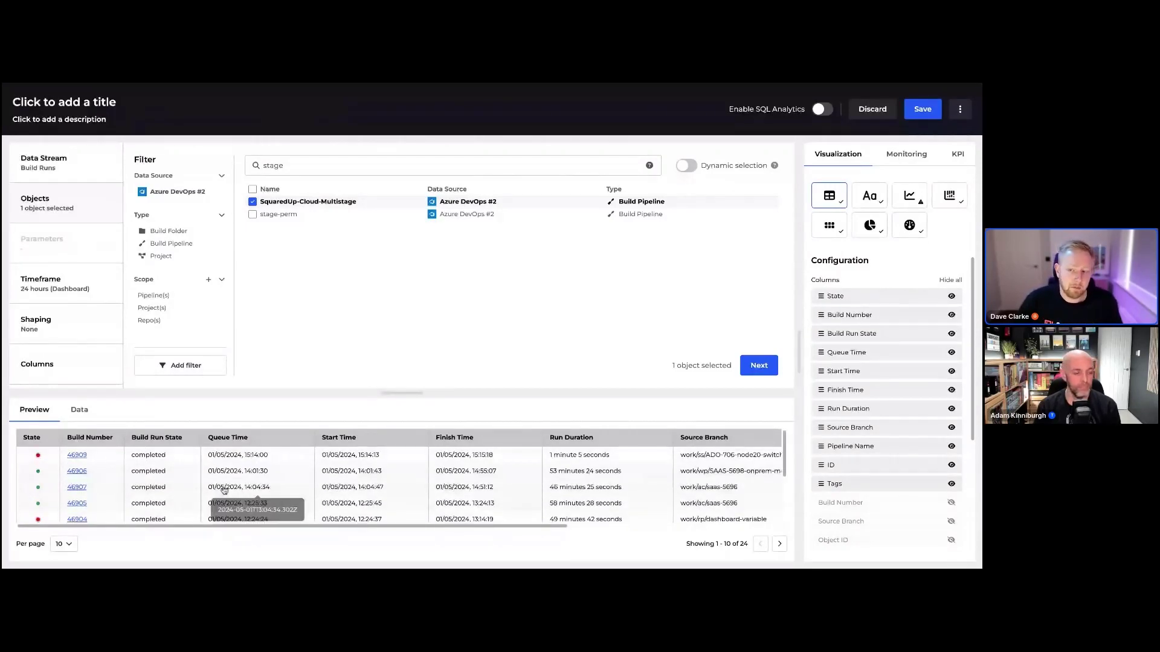
# Step: Preview the build runs as blocks, a bar chart, a gauge and a single value, and return to blocks
pyautogui.click(827, 227)
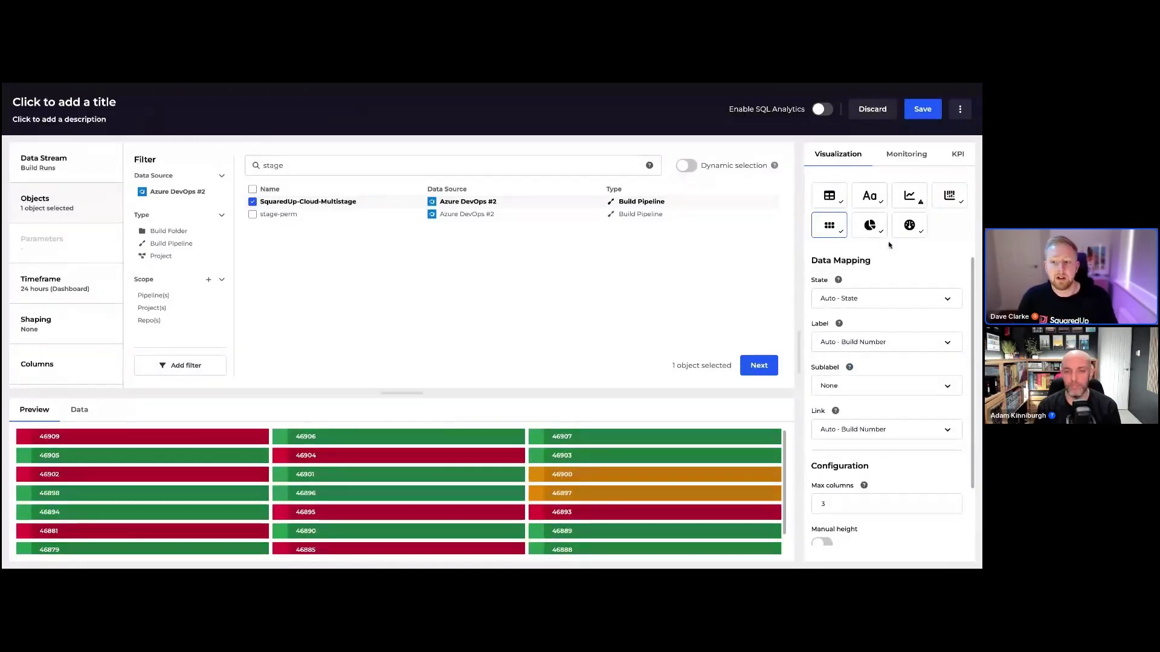
pyautogui.click(949, 195)
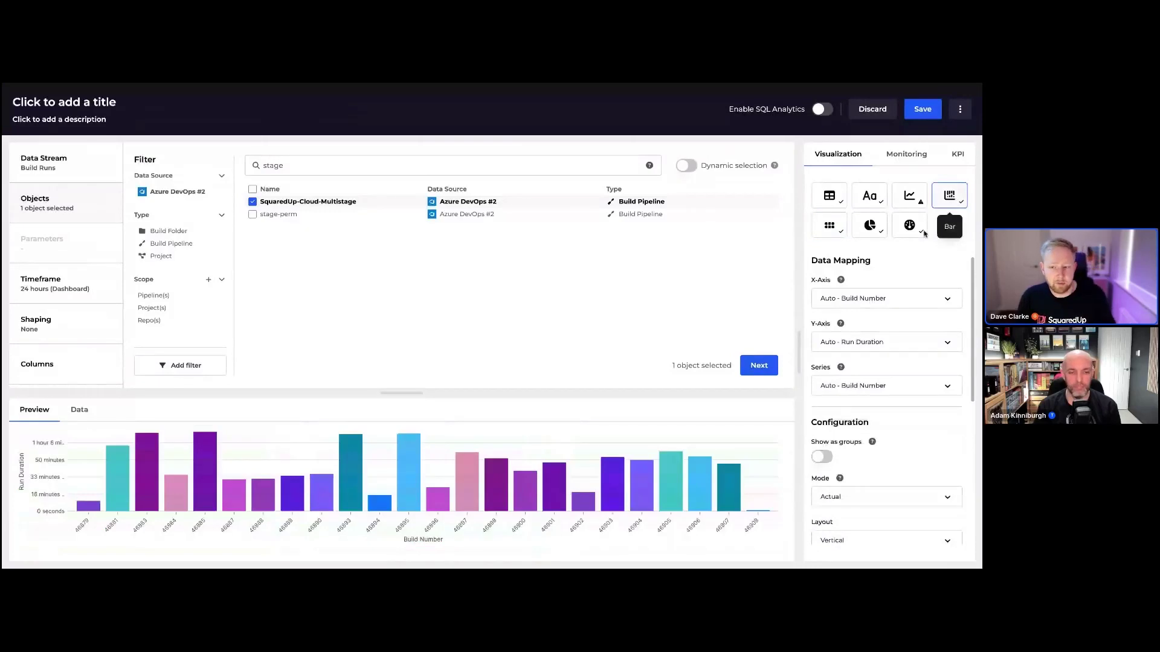
pyautogui.click(909, 233)
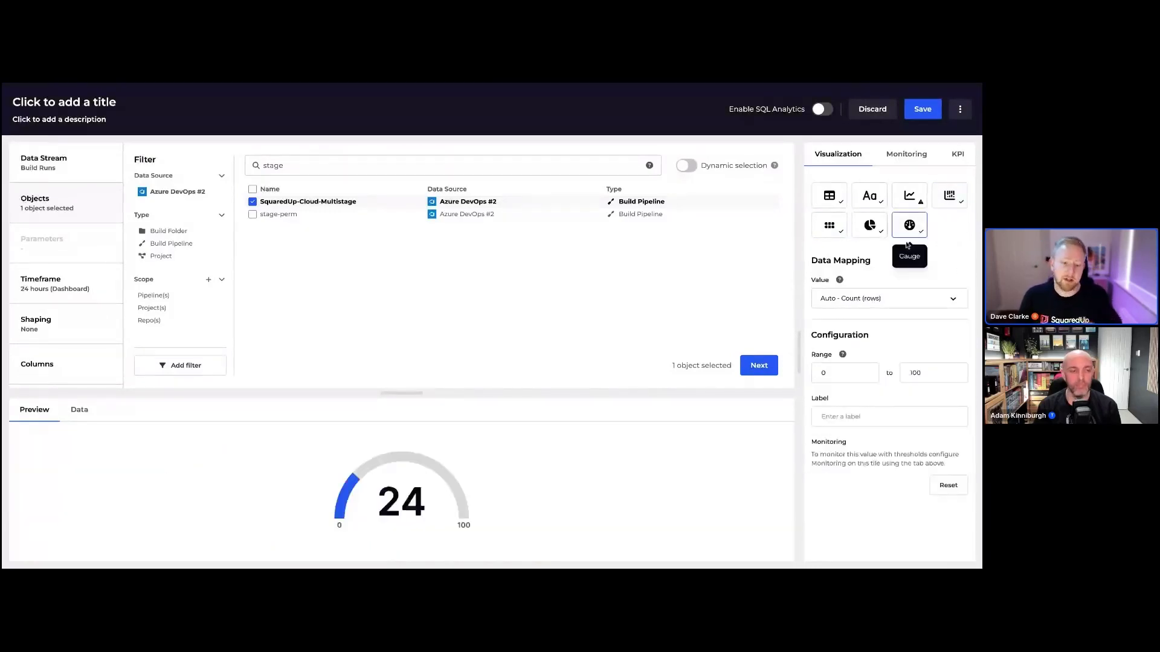
pyautogui.click(869, 198)
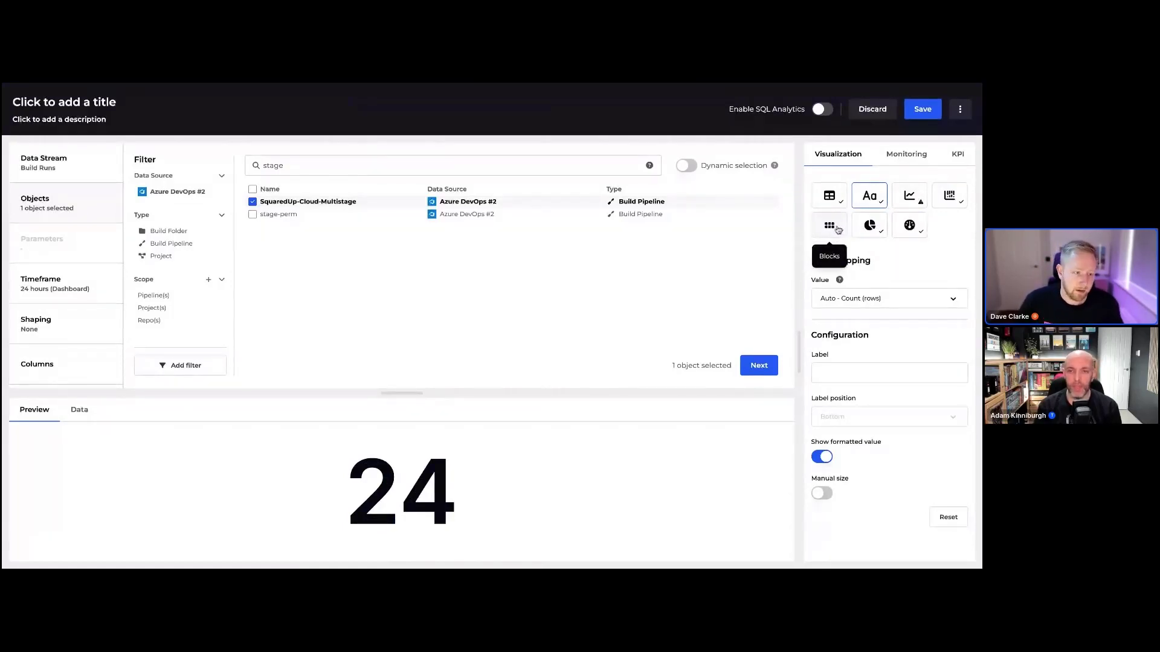
pyautogui.click(838, 230)
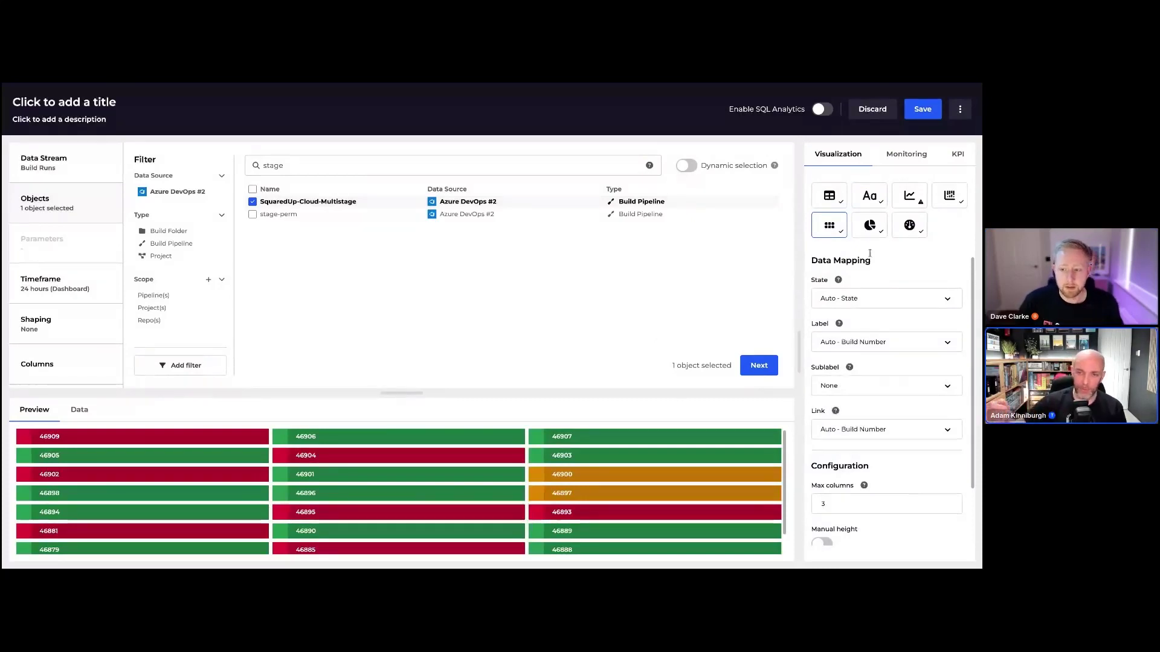
# Step: Switch the tile to a bar visualization and examine the columns offered for its Y-axis and X-axis
pyautogui.click(950, 195)
pyautogui.scroll(-1, 872, 460)
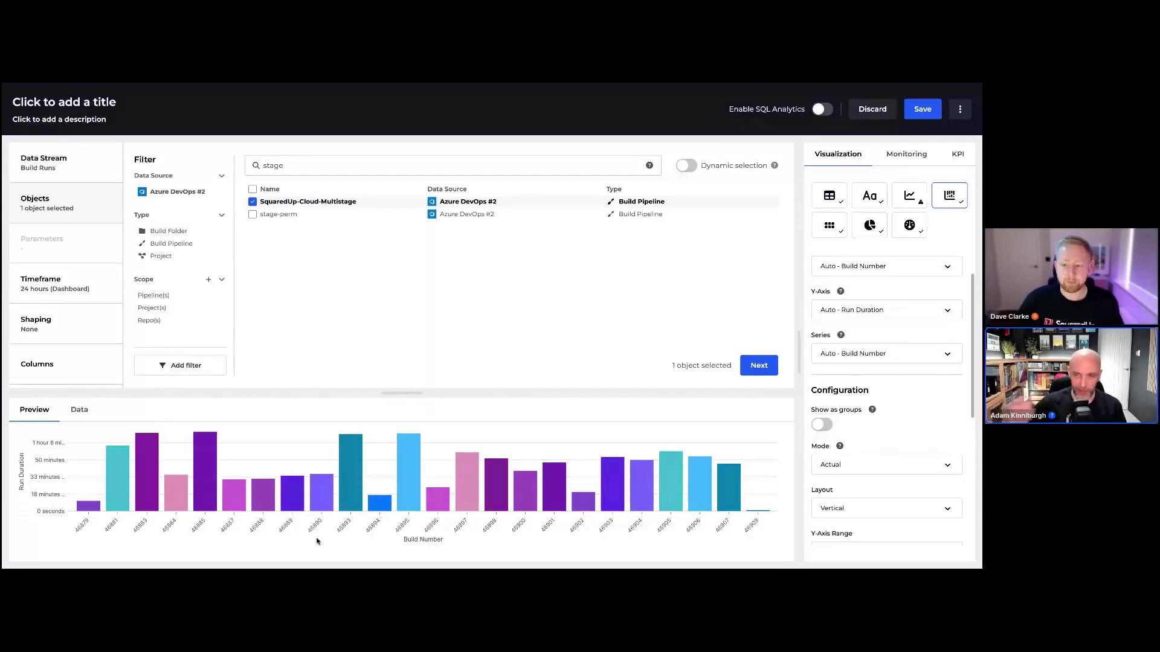
pyautogui.scroll(1, 888, 302)
pyautogui.click(894, 322)
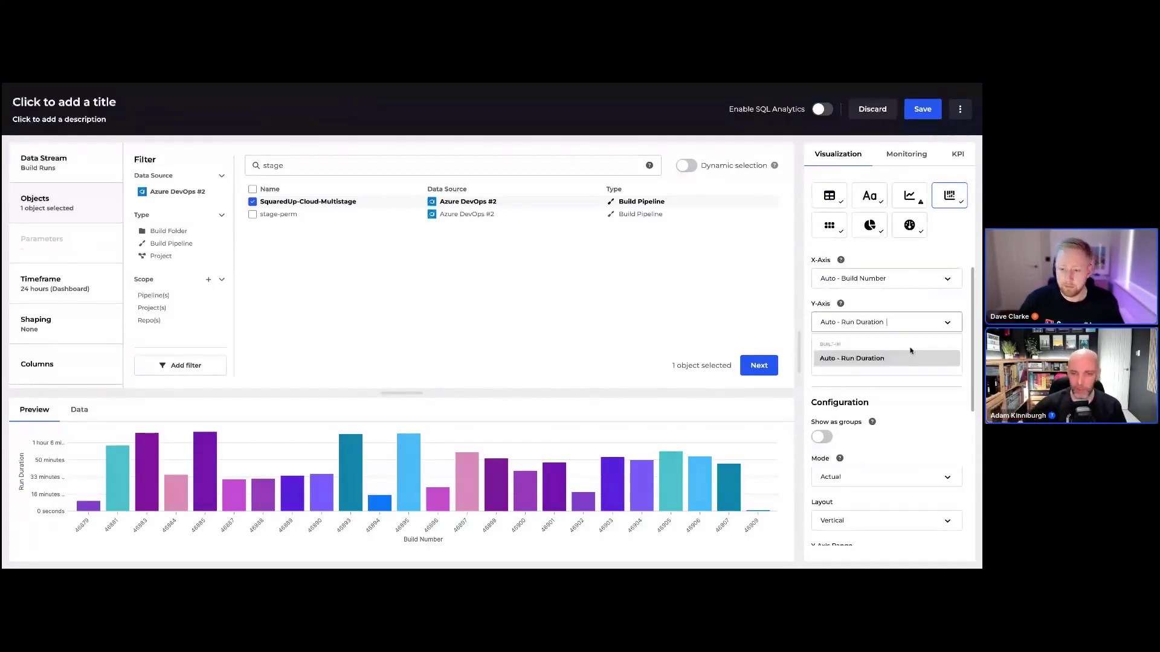
pyautogui.click(910, 281)
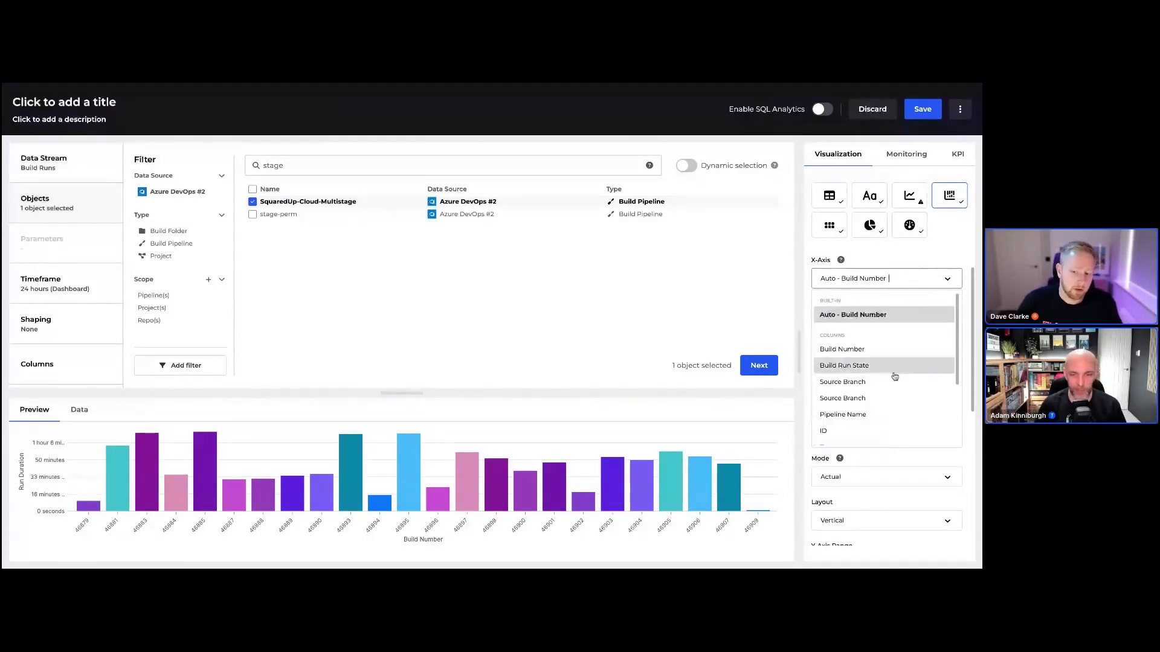
pyautogui.click(955, 257)
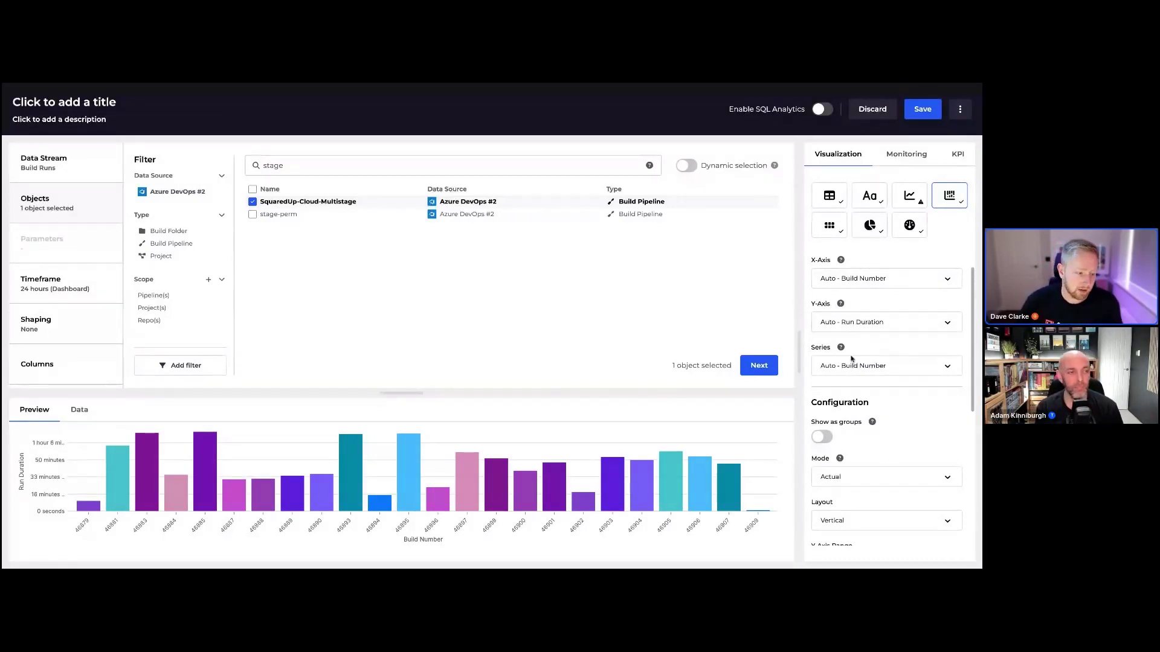
# Step: Try the Horizontal layout for the bar chart, restore the Vertical layout and reload the preview
pyautogui.scroll(-1, 924, 426)
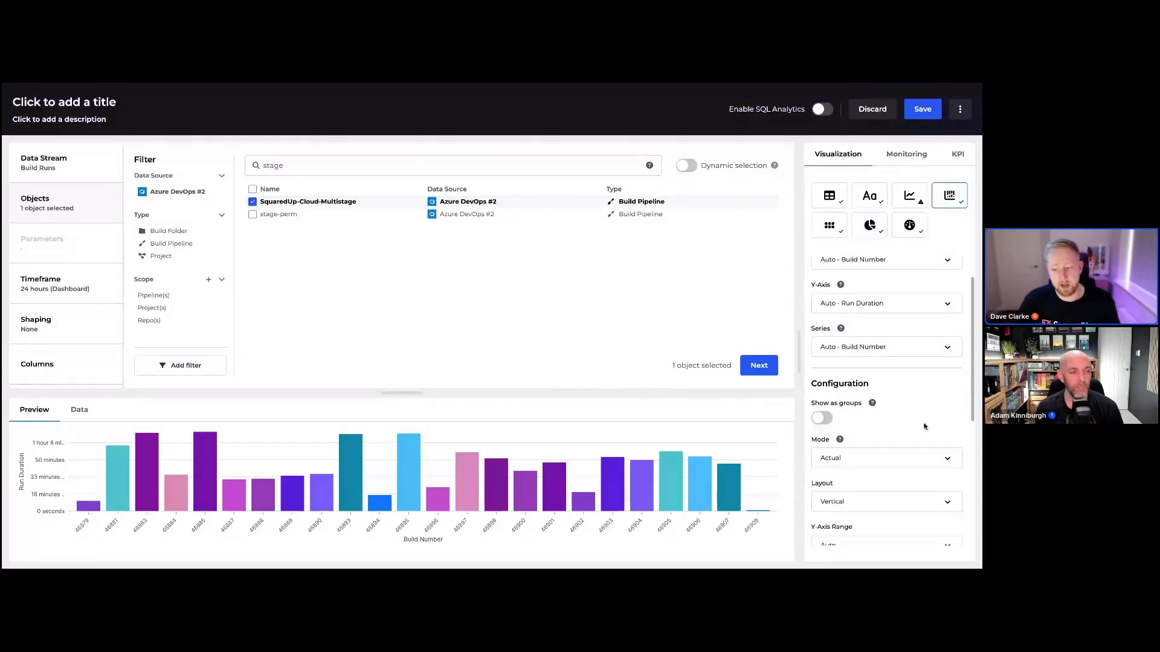
pyautogui.scroll(-4, 924, 426)
pyautogui.moveTo(868, 315); pyautogui.dragTo(827, 314)
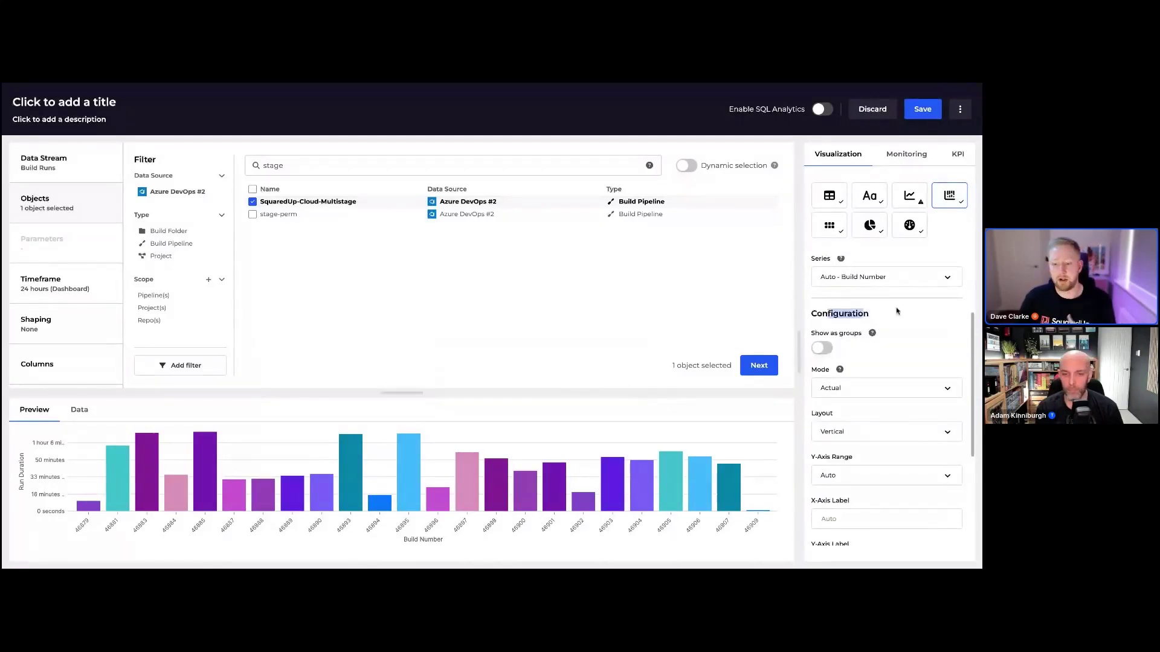
pyautogui.click(896, 316)
pyautogui.scroll(-1, 877, 419)
pyautogui.click(864, 412)
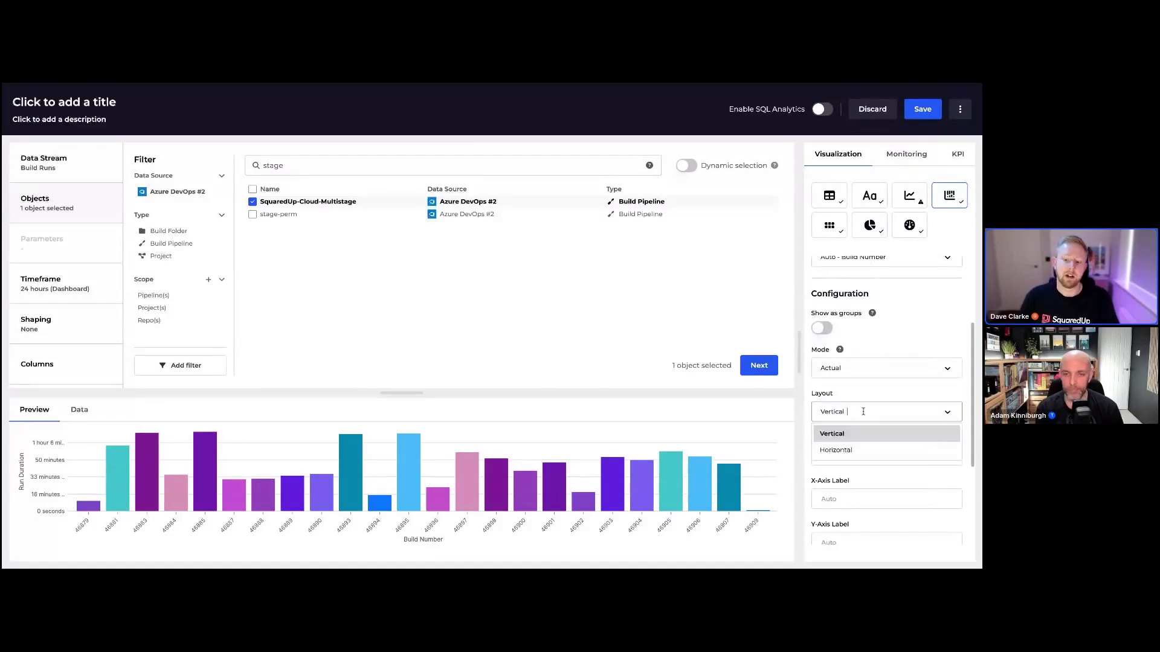
pyautogui.click(848, 449)
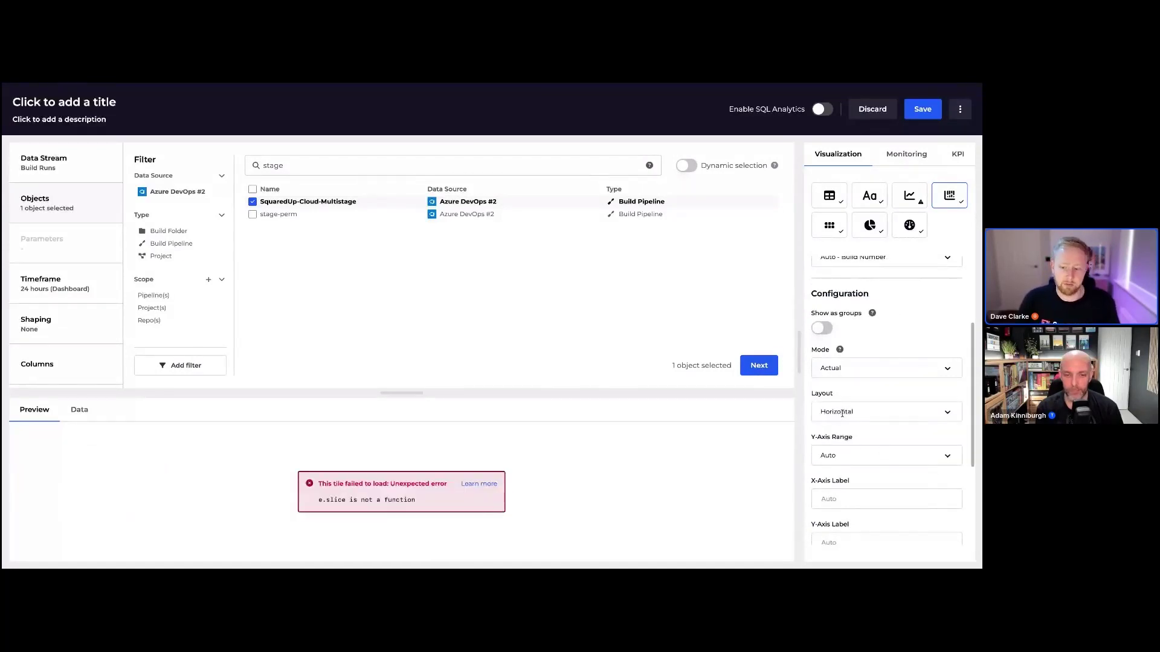
pyautogui.click(842, 413)
pyautogui.click(838, 436)
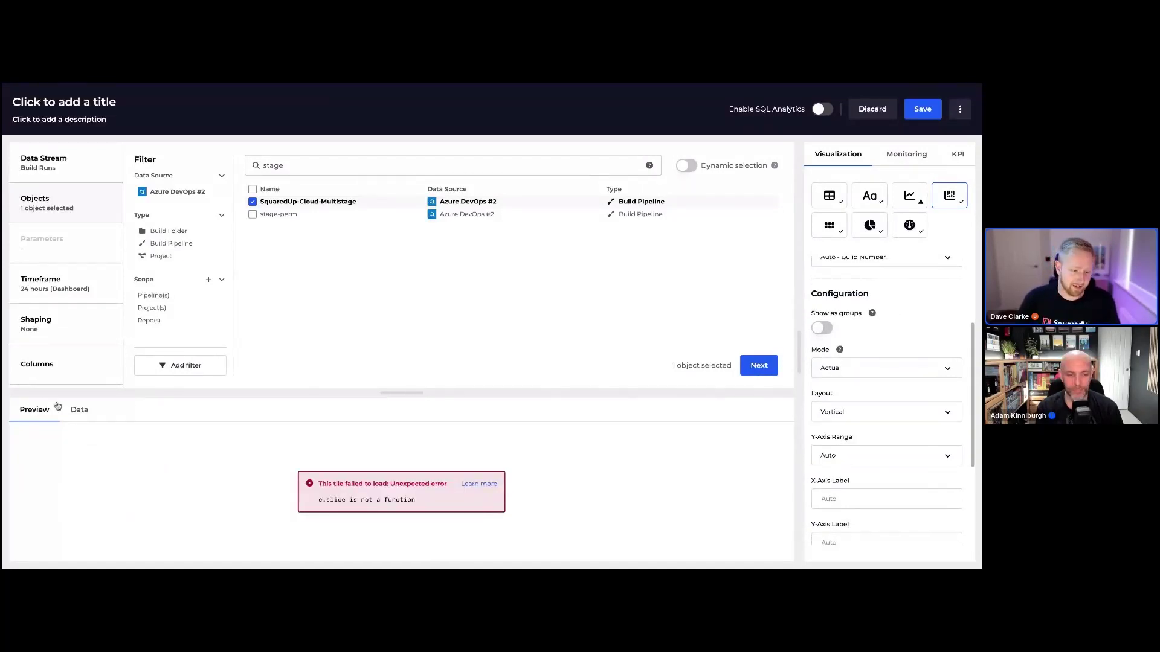
pyautogui.click(75, 411)
pyautogui.click(59, 410)
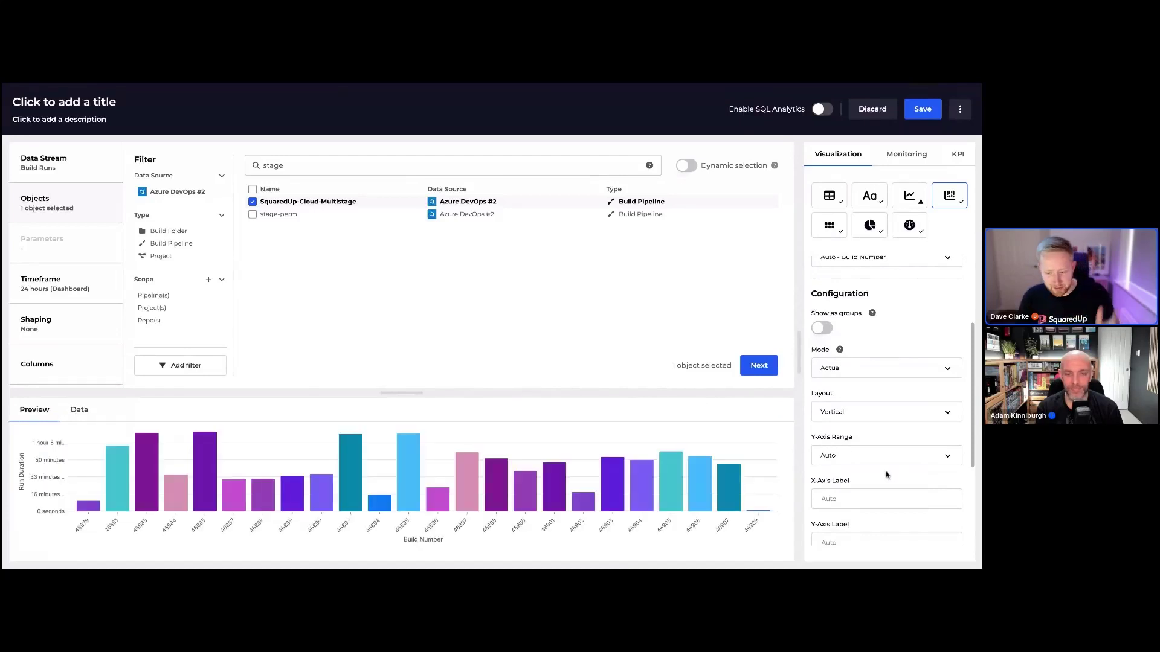
# Step: Review the bar chart's axis label, grid line, annotation and legend options
pyautogui.scroll(-5, 876, 435)
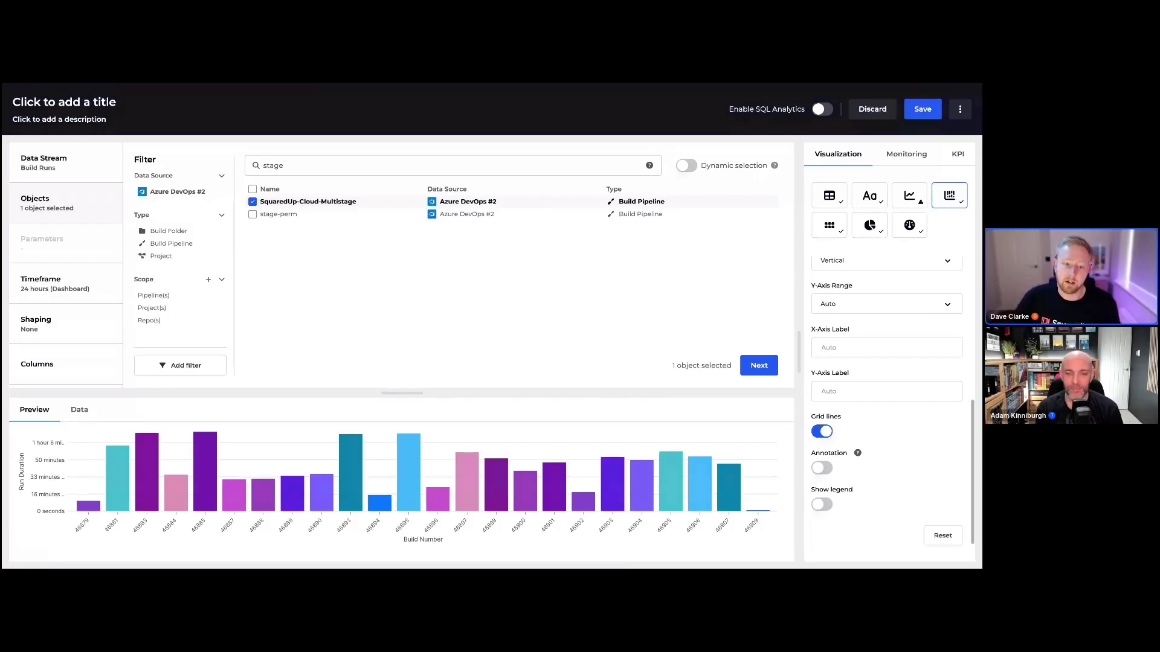
pyautogui.scroll(4, 877, 421)
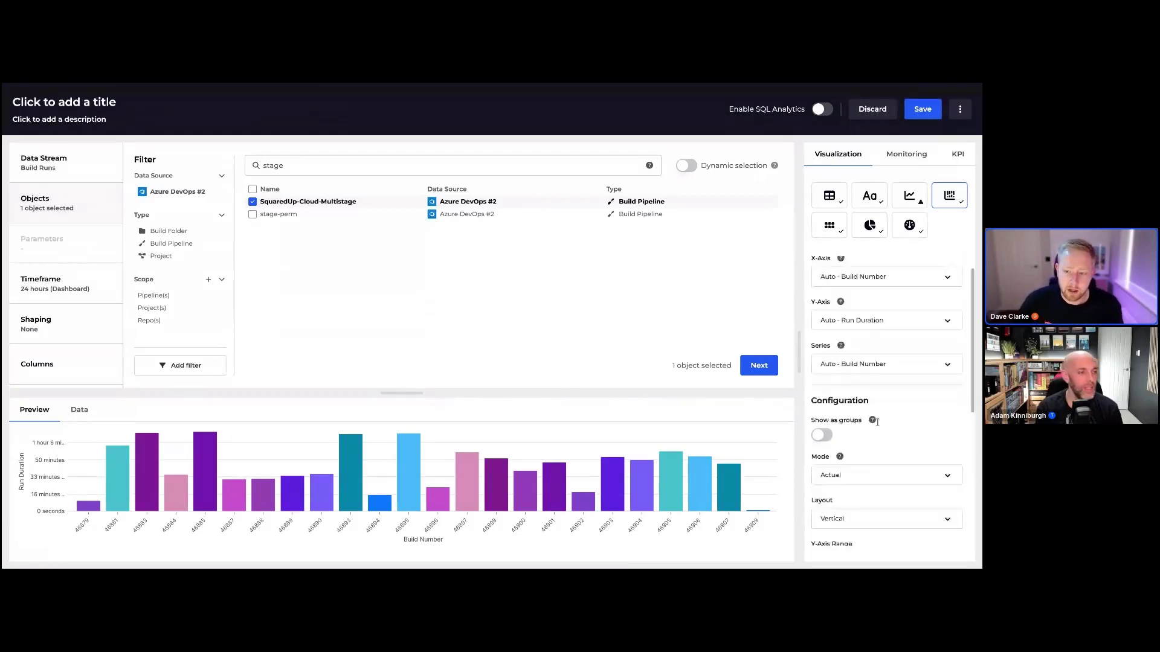
pyautogui.scroll(1, 876, 421)
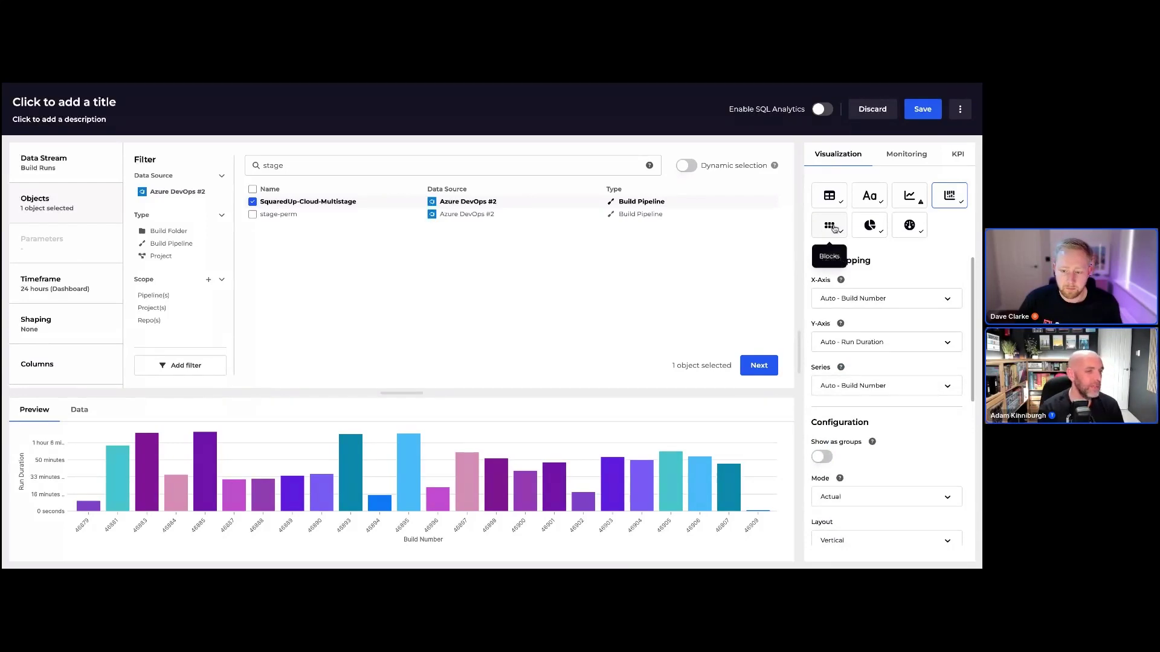
# Step: Switch the tile to a blocks visualization and examine the timeframe options available for it
pyautogui.click(833, 227)
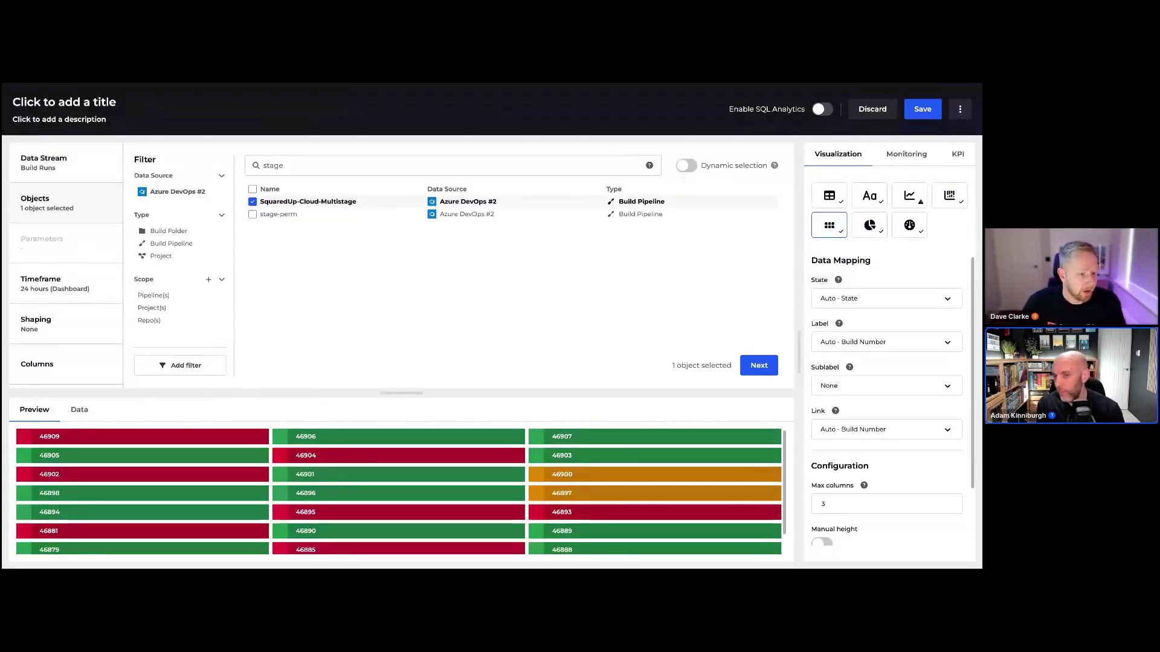
pyautogui.click(40, 283)
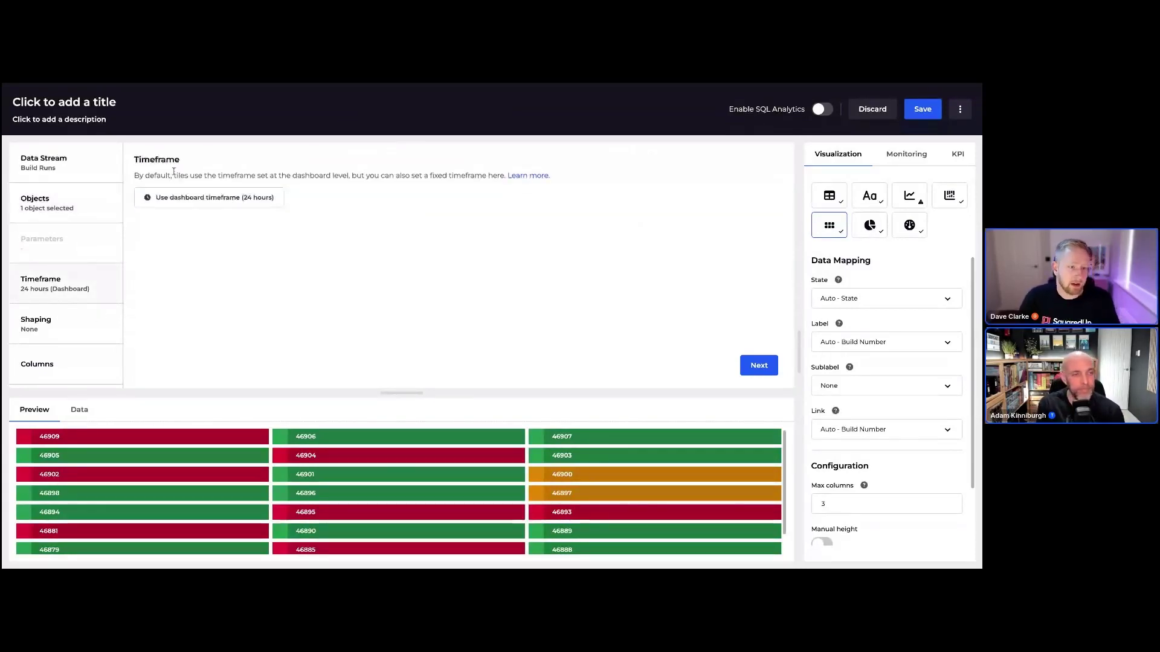
pyautogui.click(238, 199)
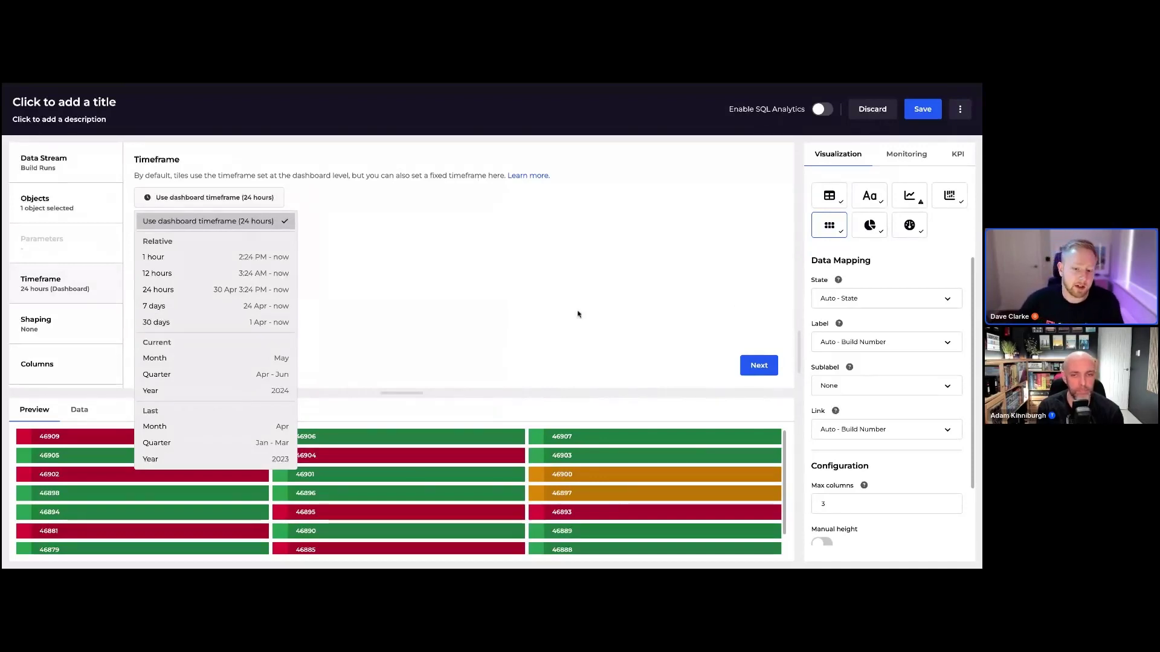
pyautogui.click(477, 322)
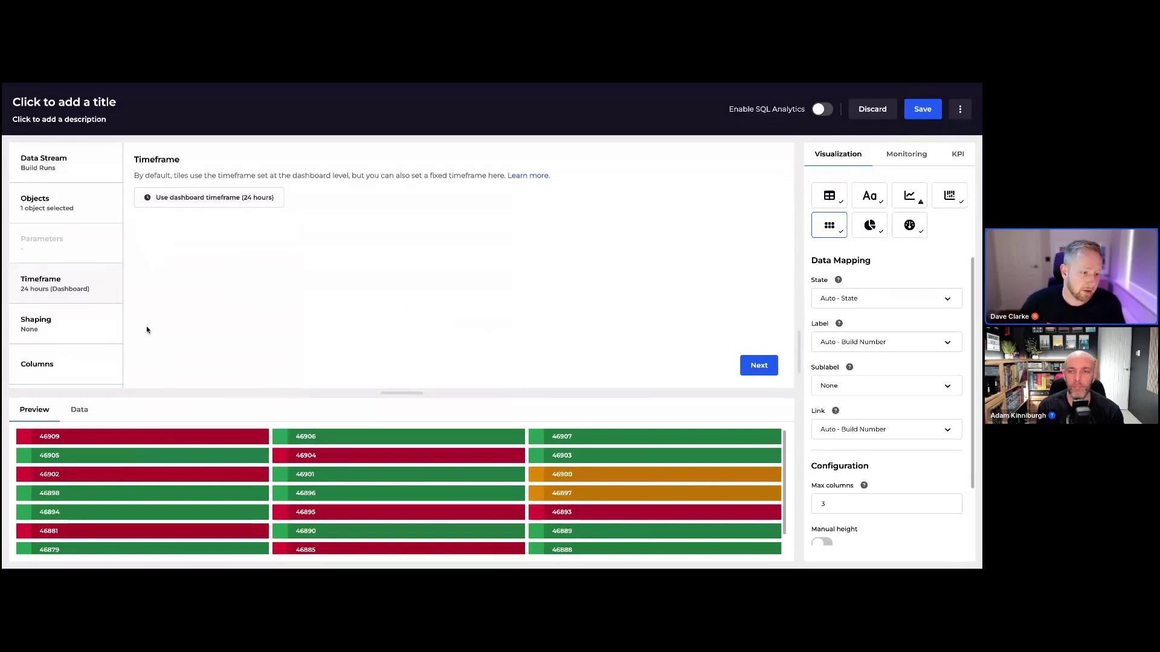
# Step: Group the build runs by Build Run State and check the grouped data
pyautogui.click(70, 326)
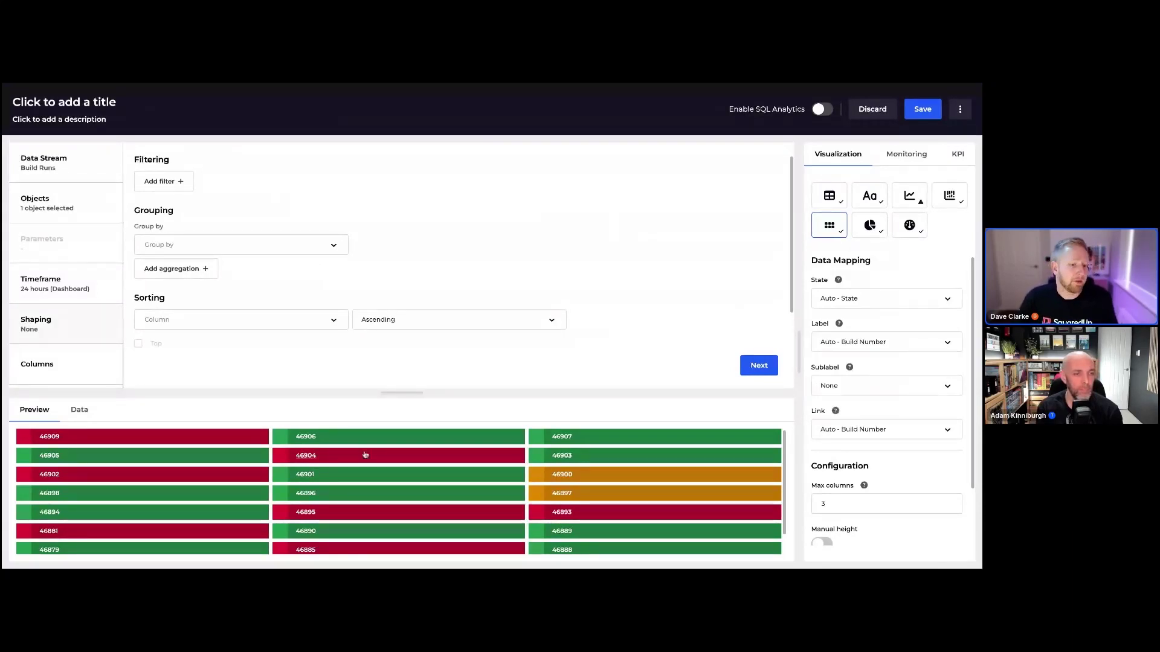
pyautogui.click(279, 246)
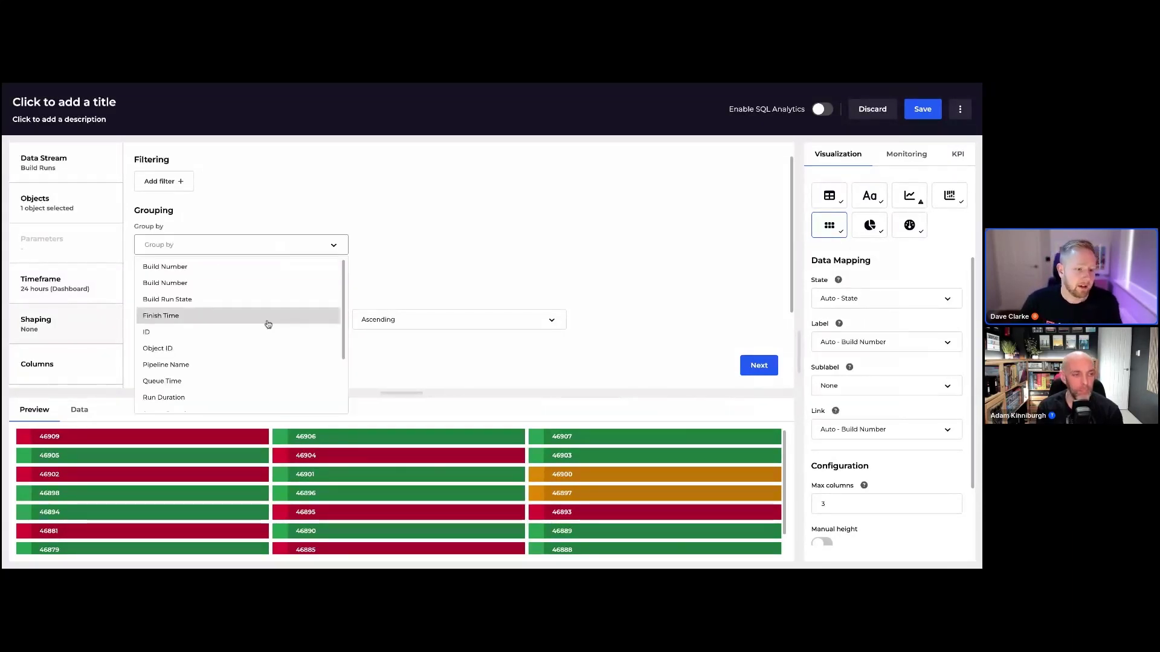
pyautogui.click(228, 300)
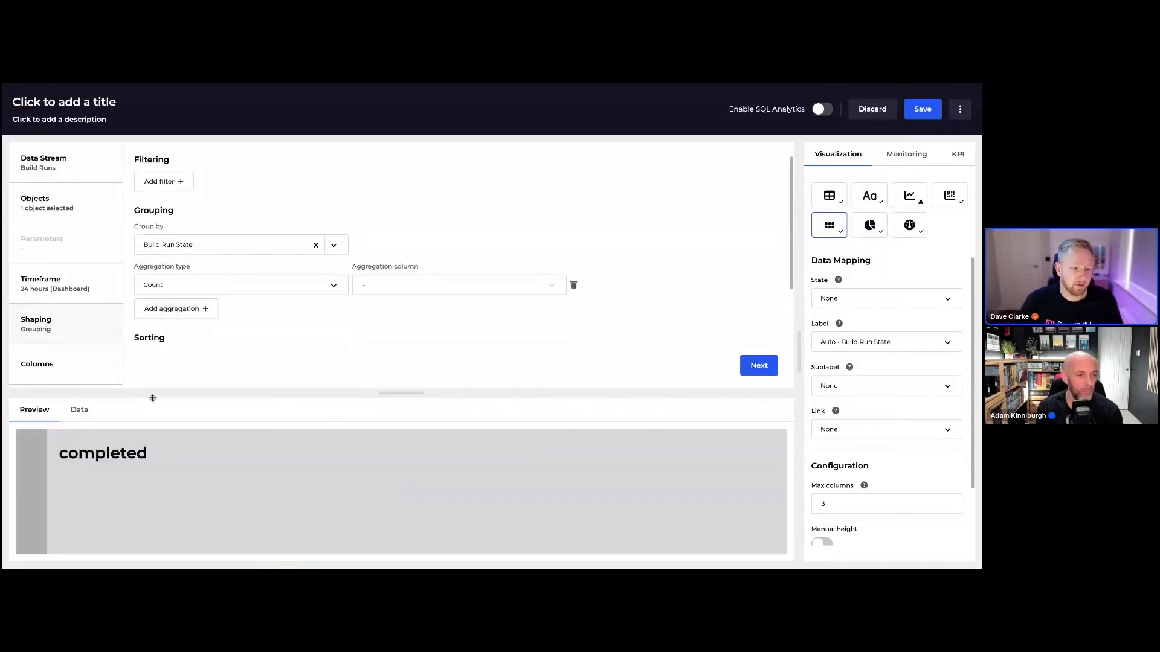
pyautogui.click(79, 410)
# Step: Group the build runs by State with a Count aggregation and show them as a donut chart
pyautogui.click(234, 248)
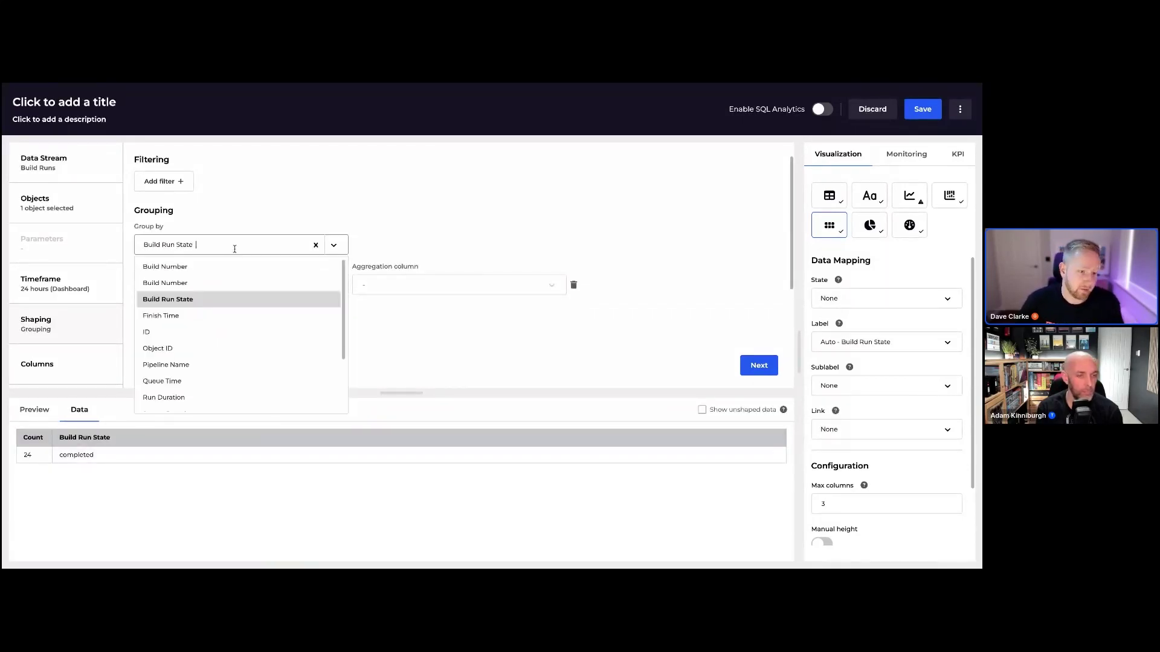
pyautogui.scroll(-3, 226, 360)
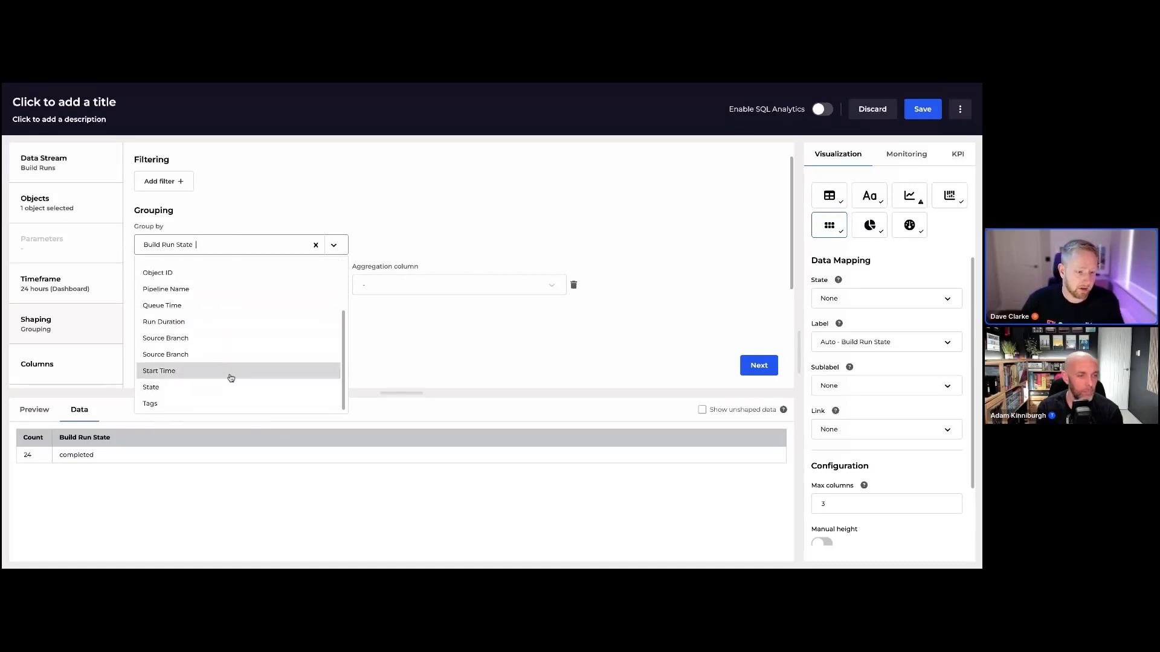
pyautogui.click(221, 387)
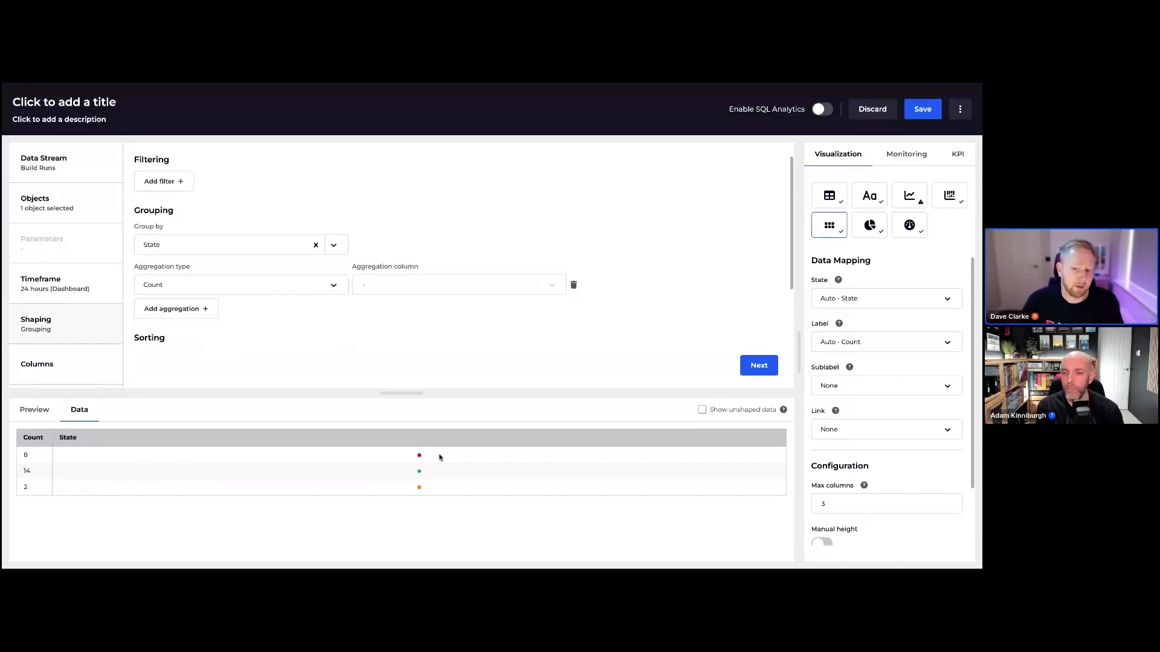
pyautogui.scroll(-3, 197, 269)
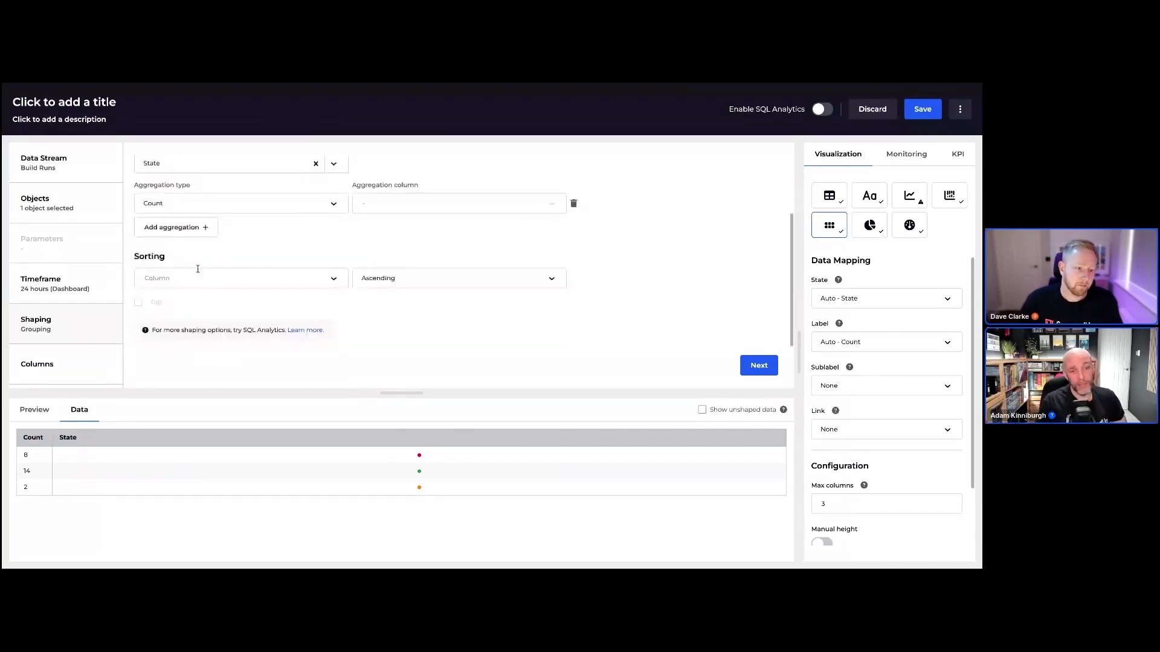
pyautogui.scroll(2, 401, 316)
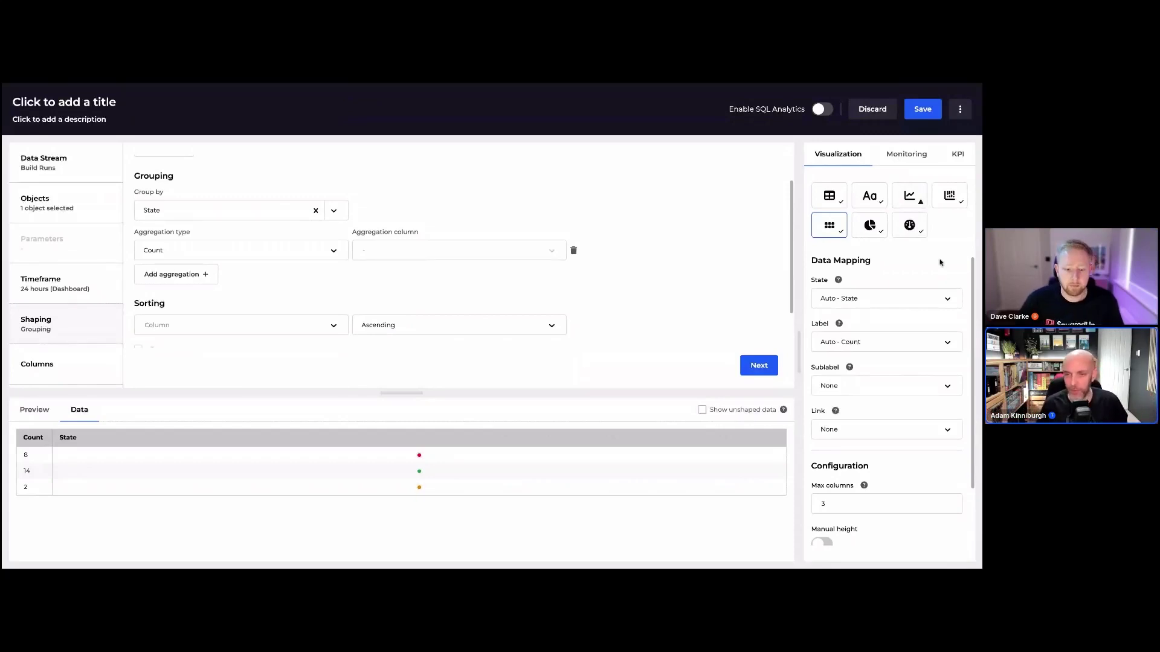
pyautogui.click(869, 226)
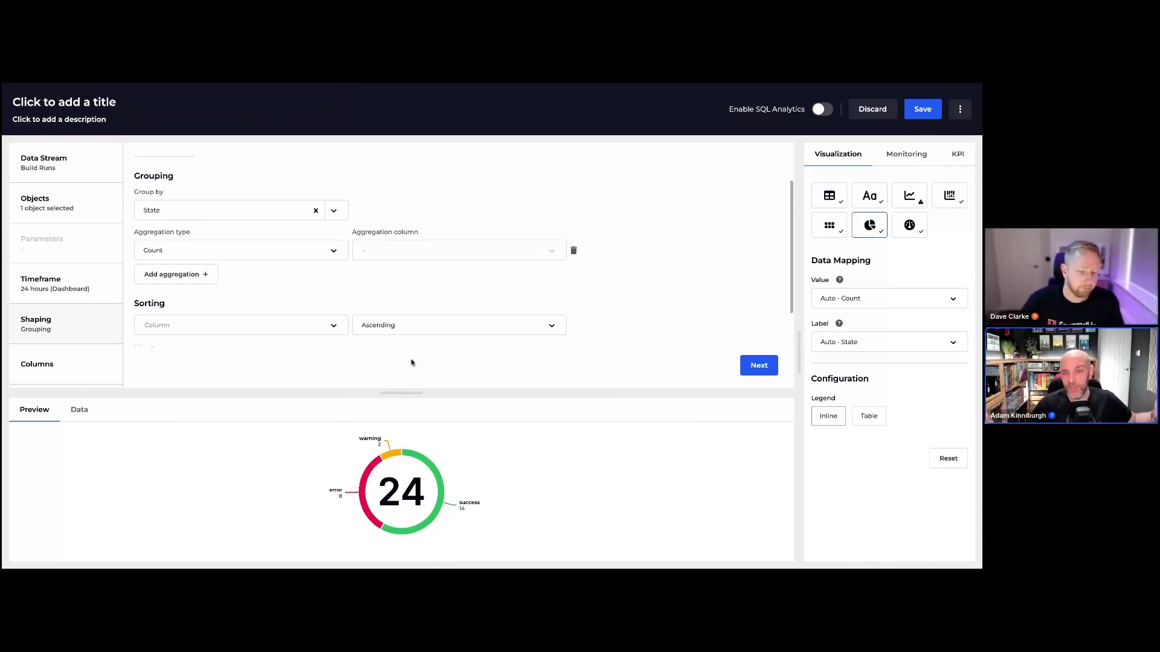
pyautogui.scroll(1, 546, 293)
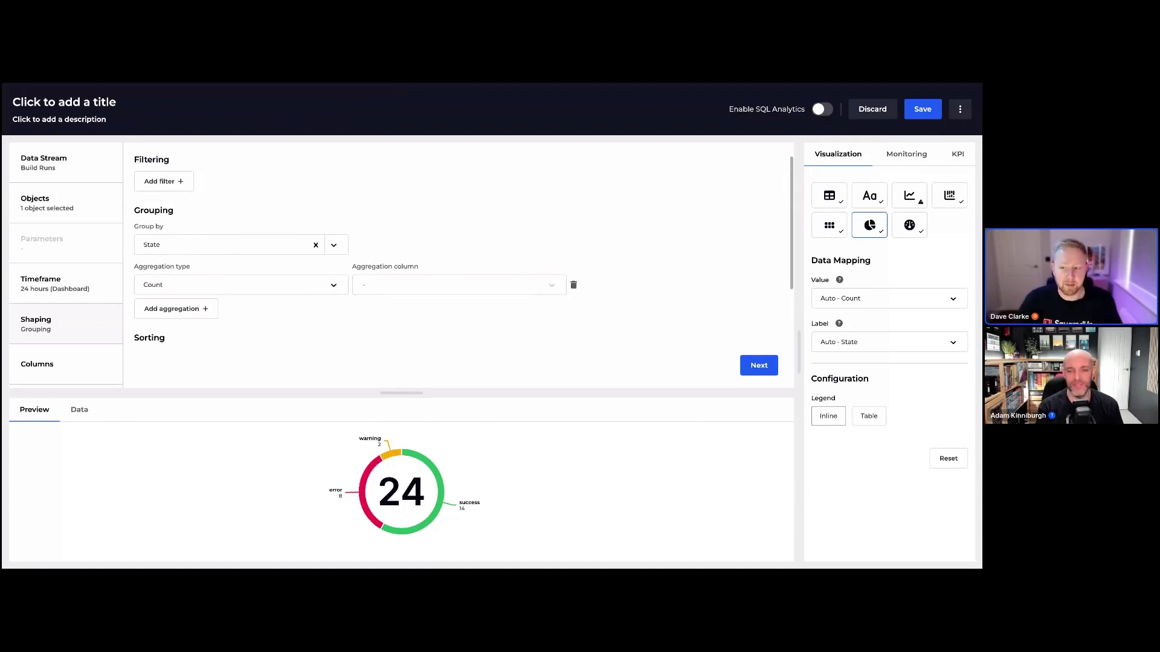
# Step: Turn on monitoring for the build runs tile
pyautogui.click(902, 154)
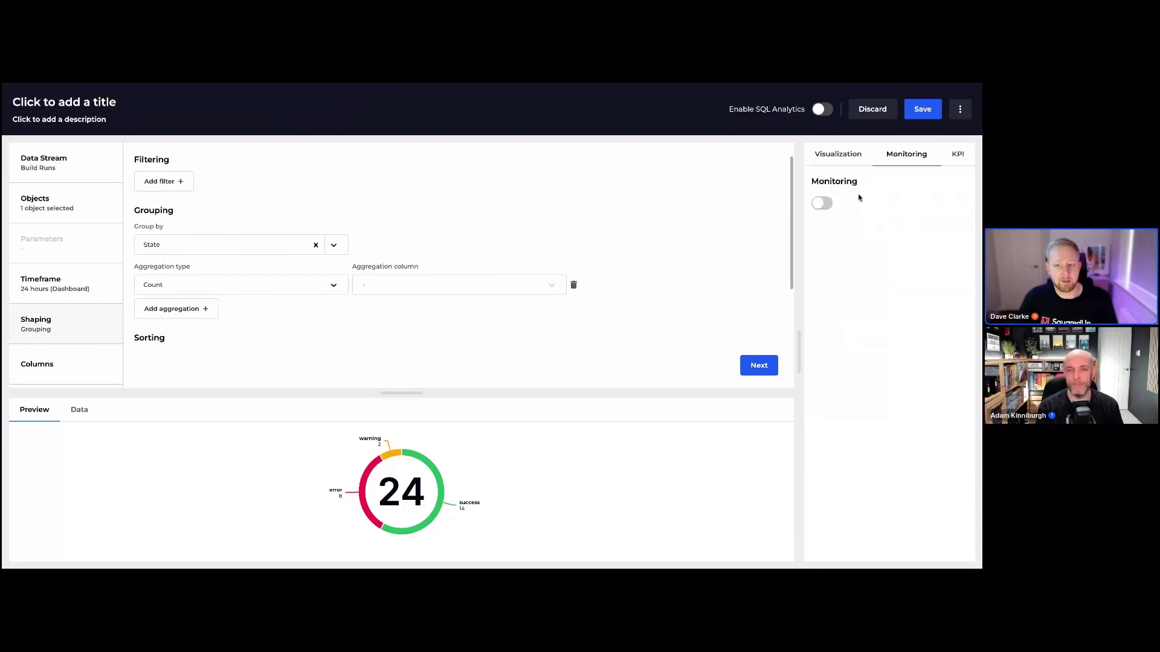
pyautogui.click(828, 204)
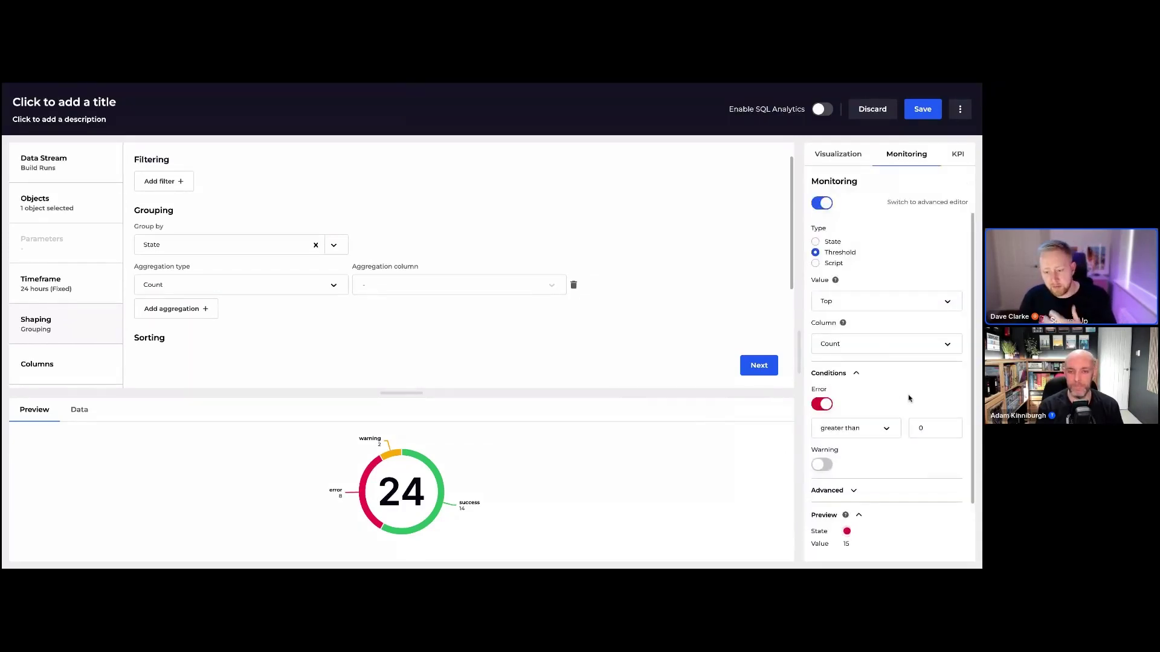
pyautogui.scroll(-1, 906, 399)
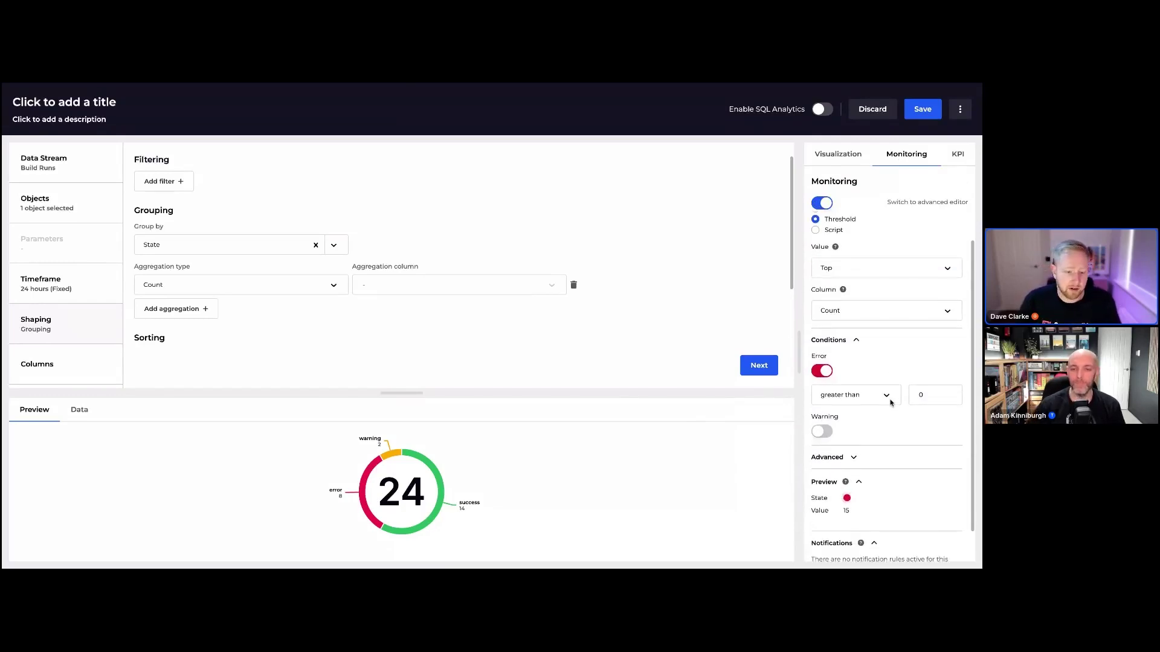
# Step: Add a data filter so that only build runs whose State equals Error are counted
pyautogui.click(175, 180)
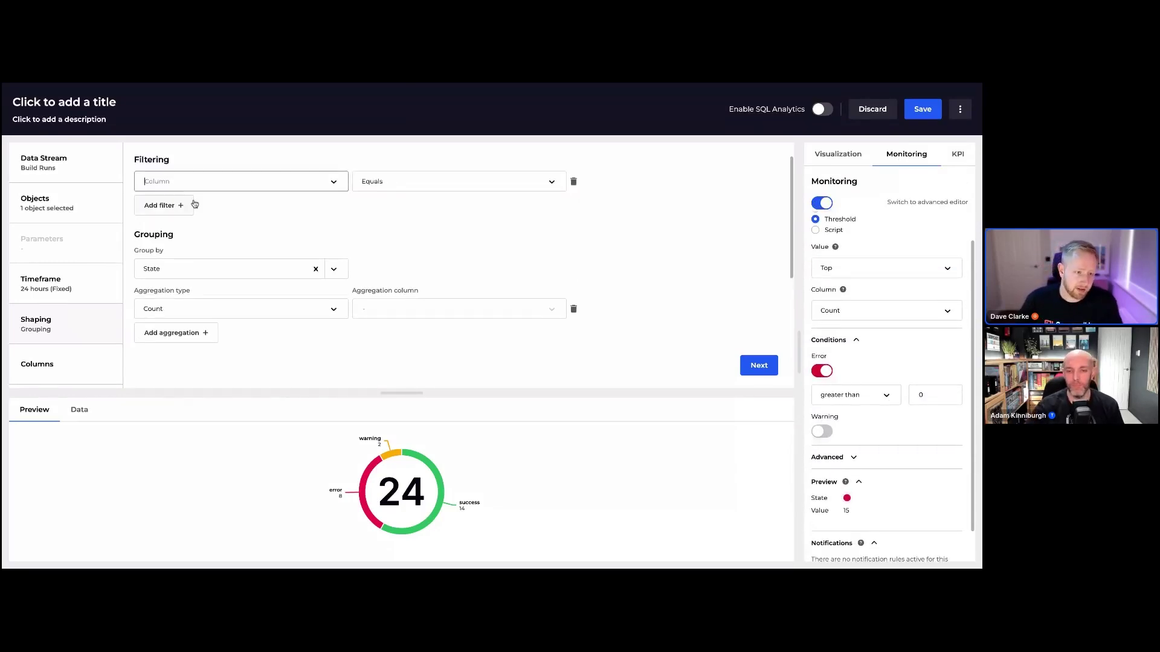
pyautogui.scroll(-3, 194, 284)
pyautogui.click(184, 309)
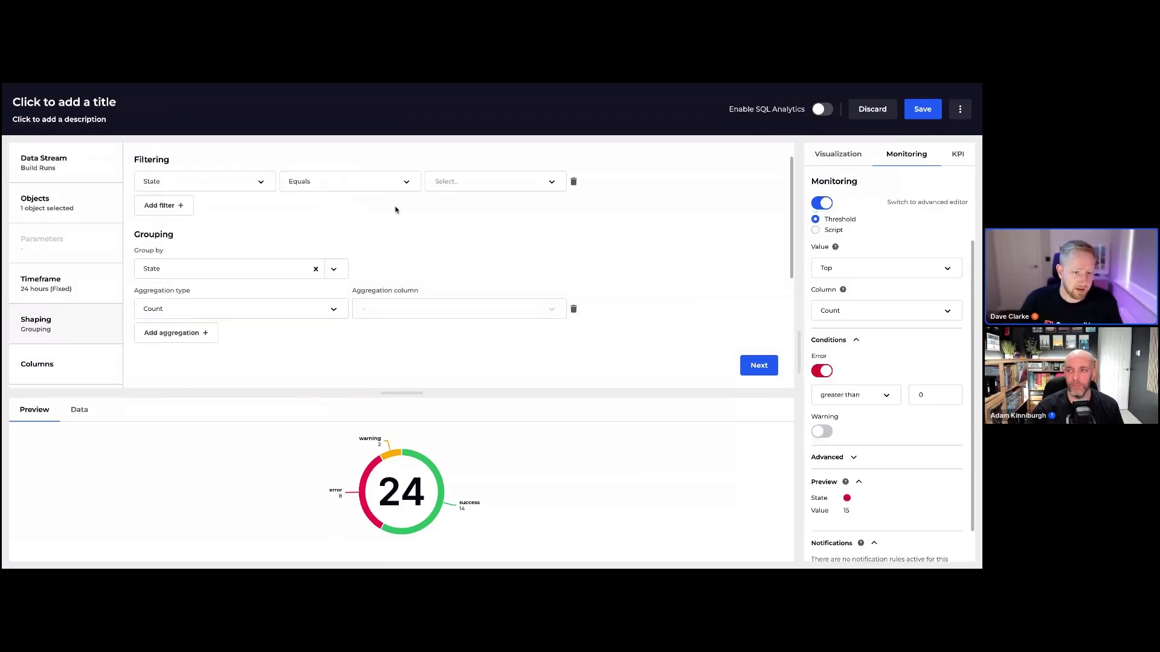
pyautogui.click(474, 181)
pyautogui.write('er')
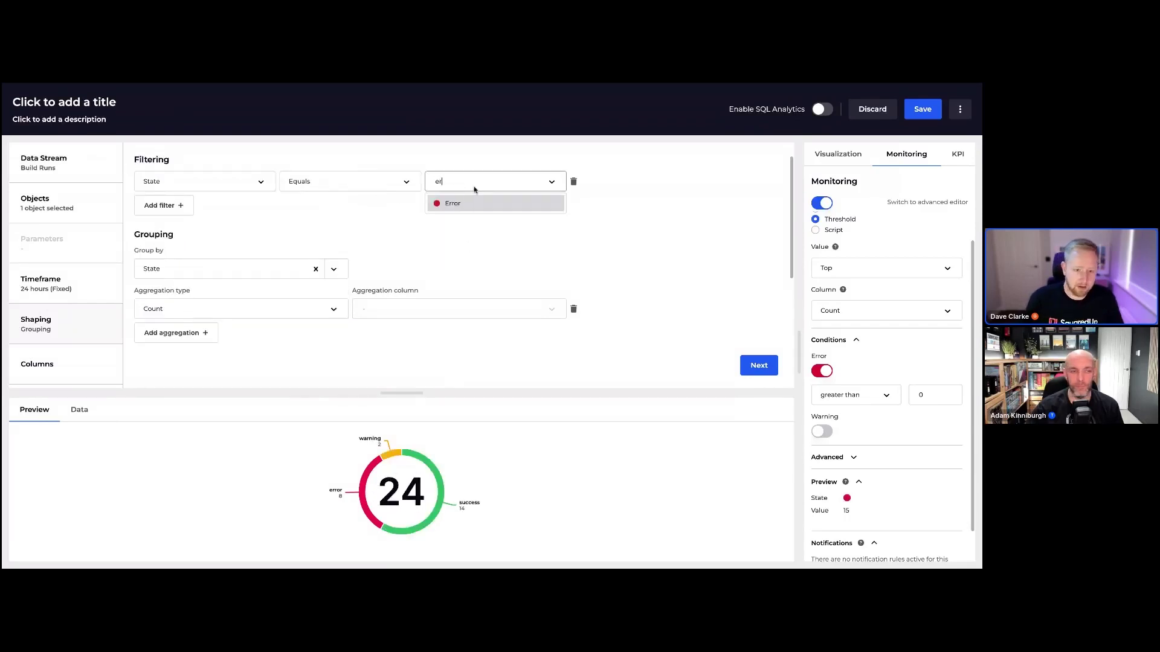
pyautogui.click(489, 203)
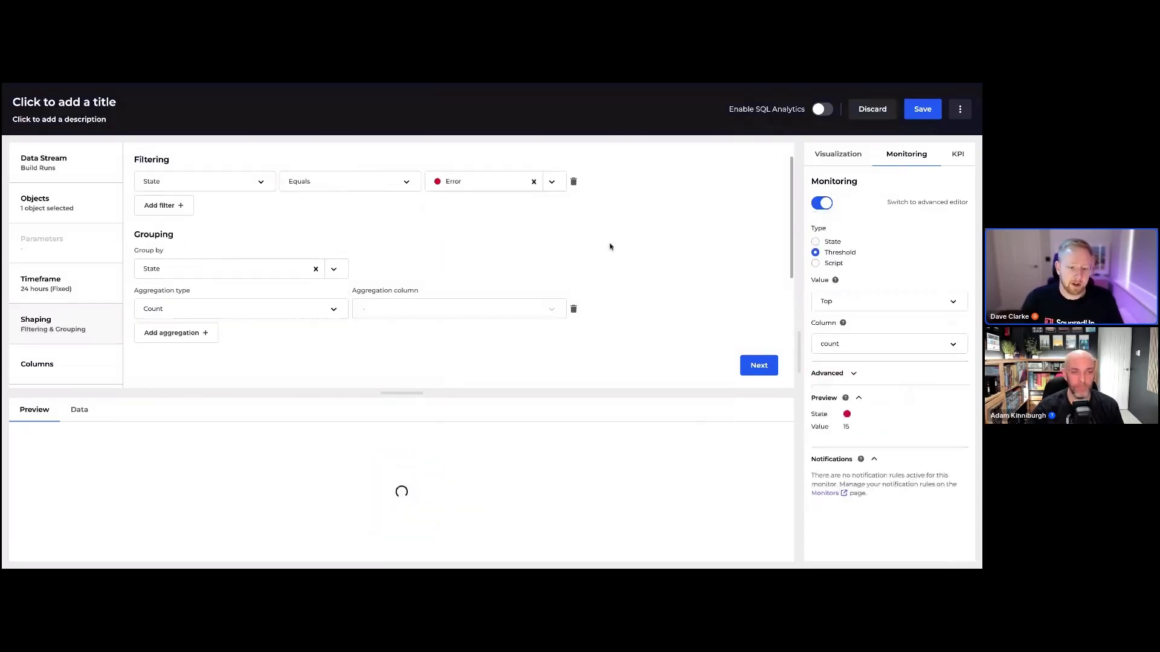
# Step: Set the monitor to report an error when the count is greater than 10 and a warning when greater than 5
pyautogui.scroll(-1, 881, 379)
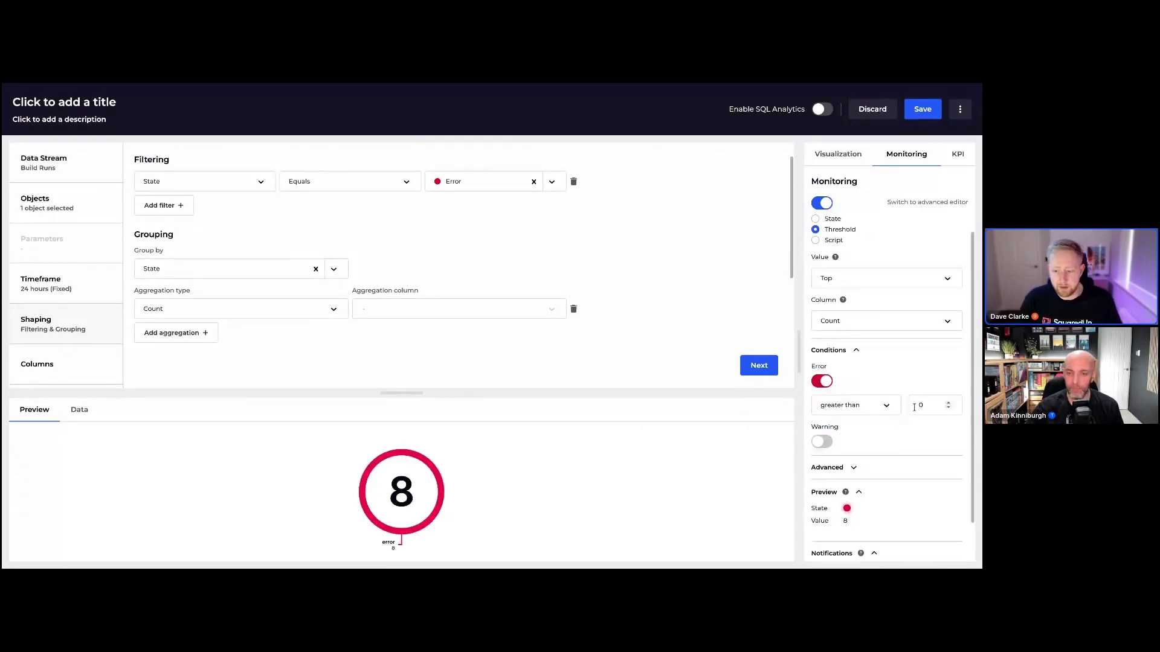
pyautogui.doubleClick(914, 407)
pyautogui.write('10')
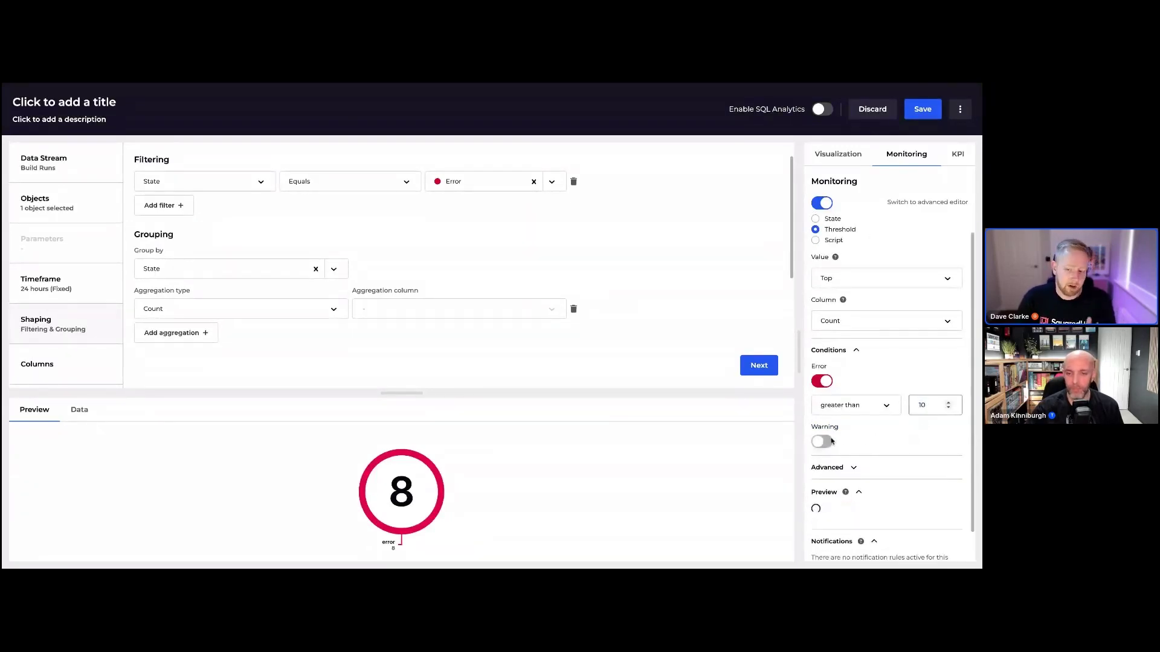
pyautogui.click(832, 442)
pyautogui.click(919, 465)
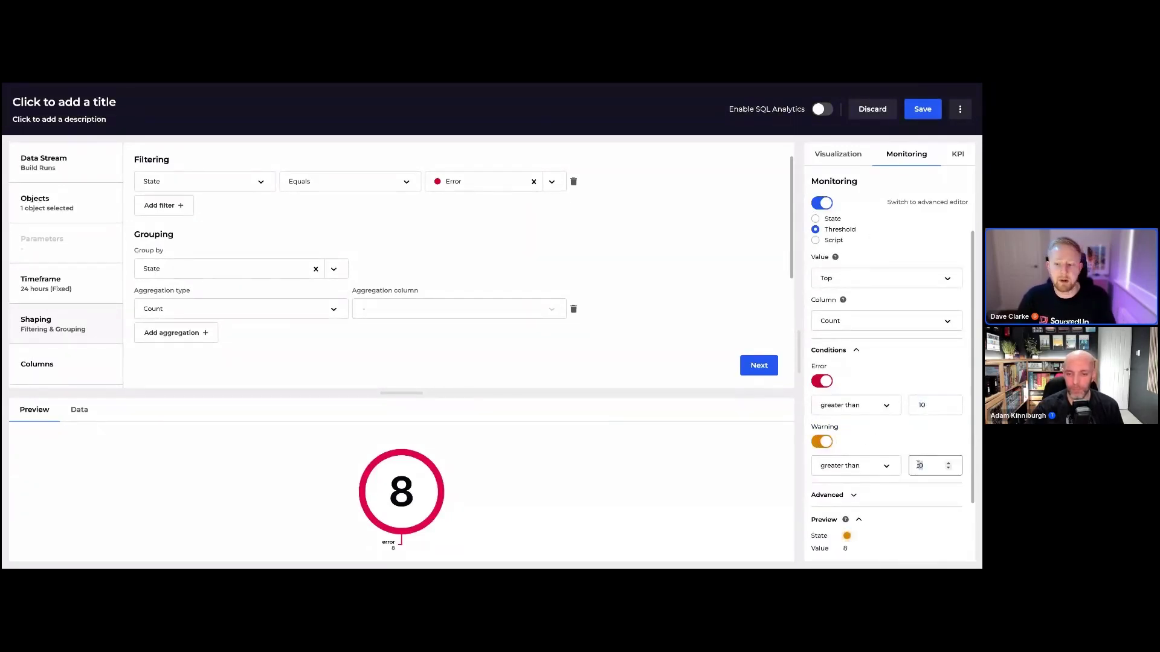
pyautogui.doubleClick(919, 465)
pyautogui.write('5')
pyautogui.scroll(-2, 938, 441)
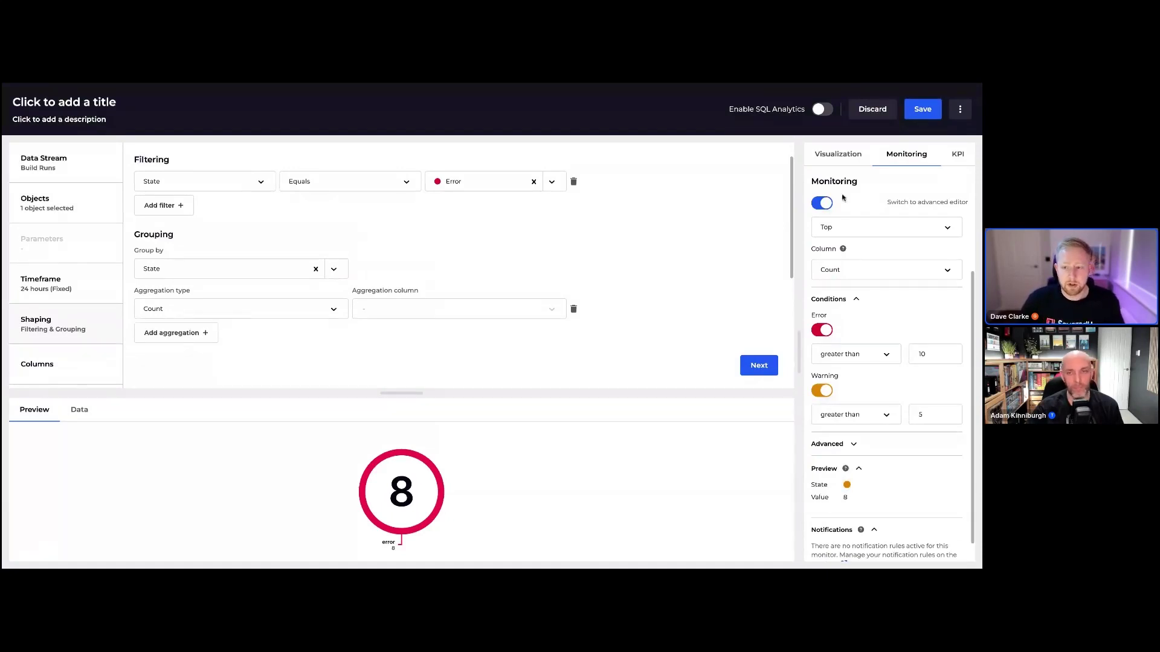
# Step: Change the tile to a Scalar visualization with the label "Failed Builds"
pyautogui.click(846, 156)
pyautogui.click(869, 196)
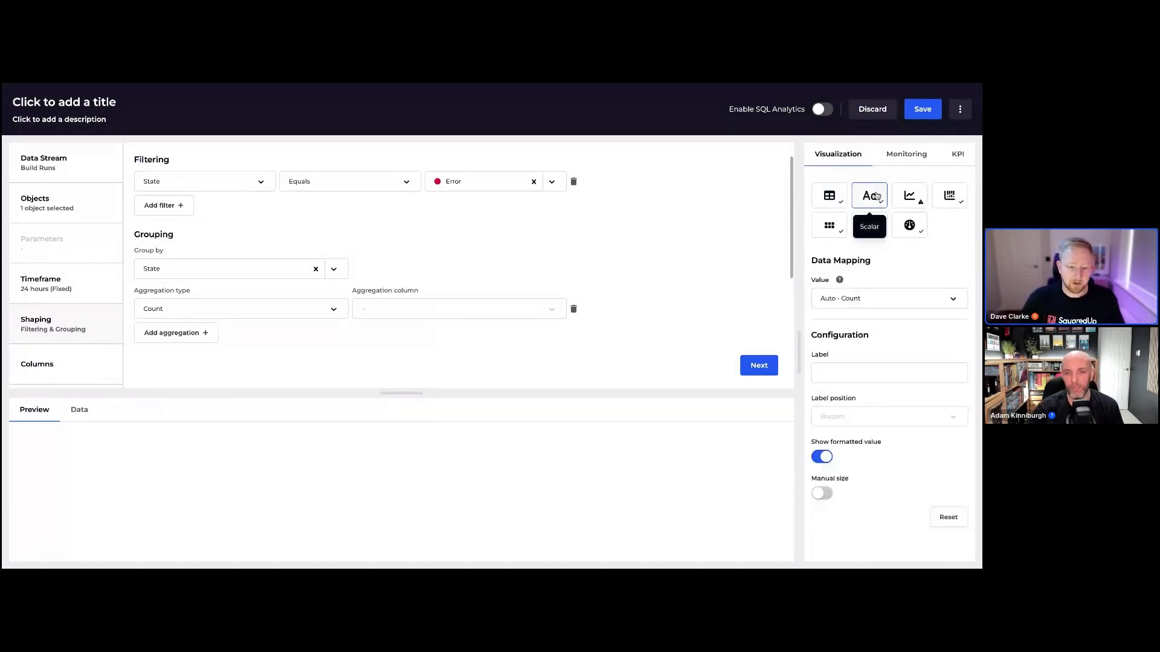
pyautogui.click(854, 373)
pyautogui.write('F')
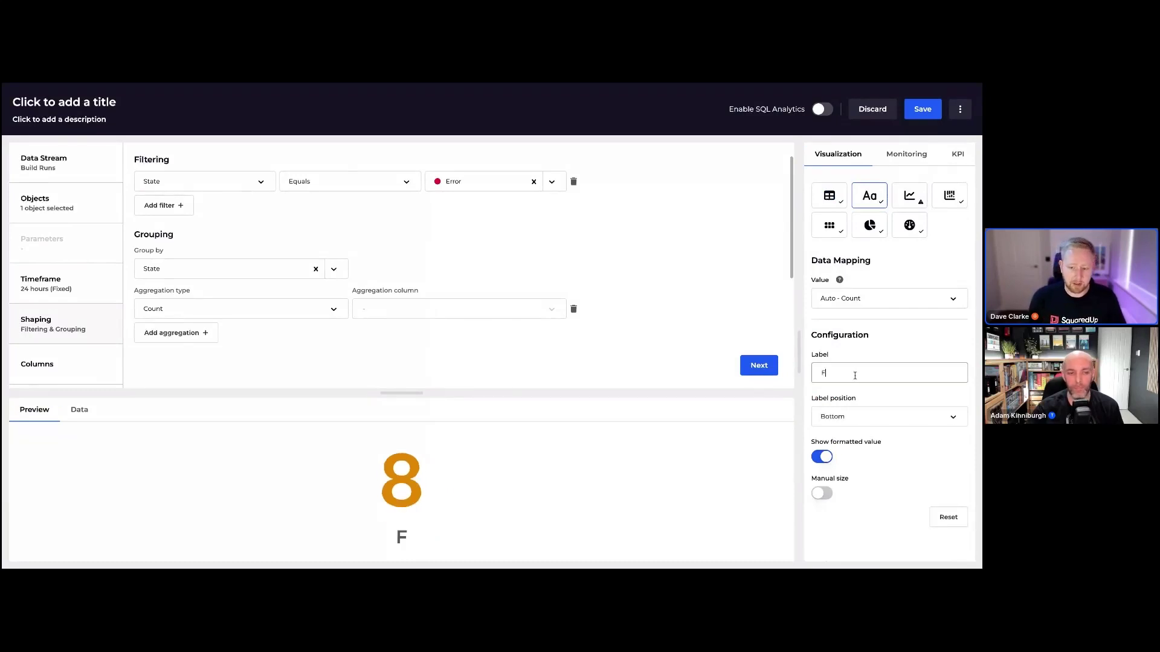
pyautogui.write('ailed Builds')
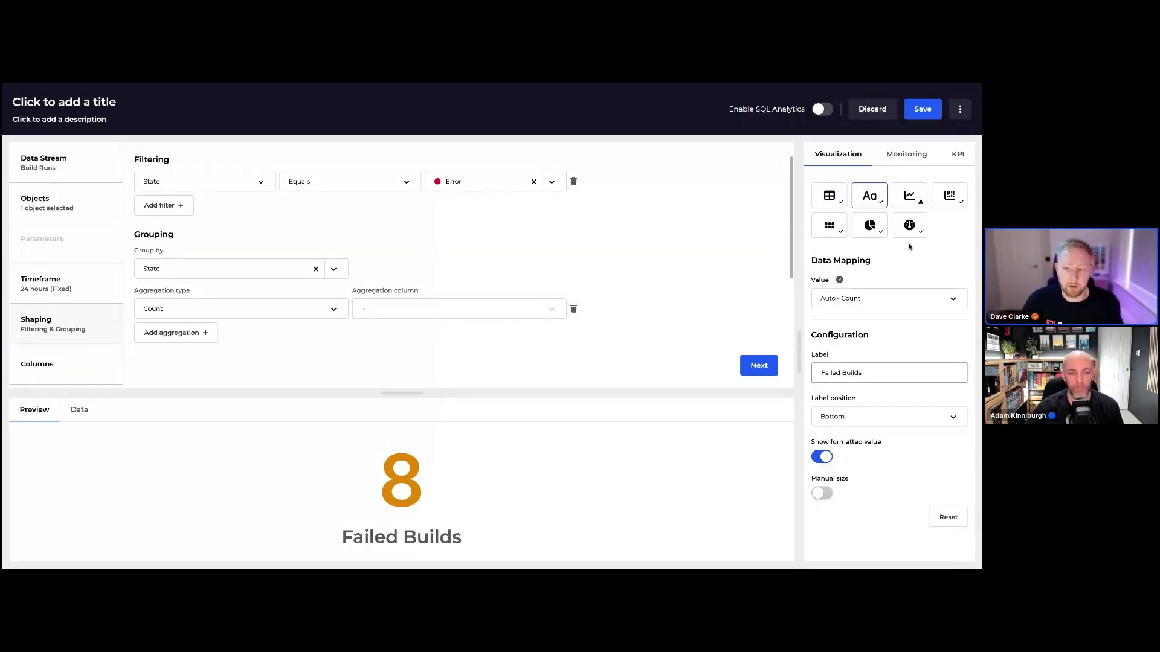
# Step: Save the tile and resize it on the dashboard to two columns wide and three rows tall
pyautogui.click(922, 113)
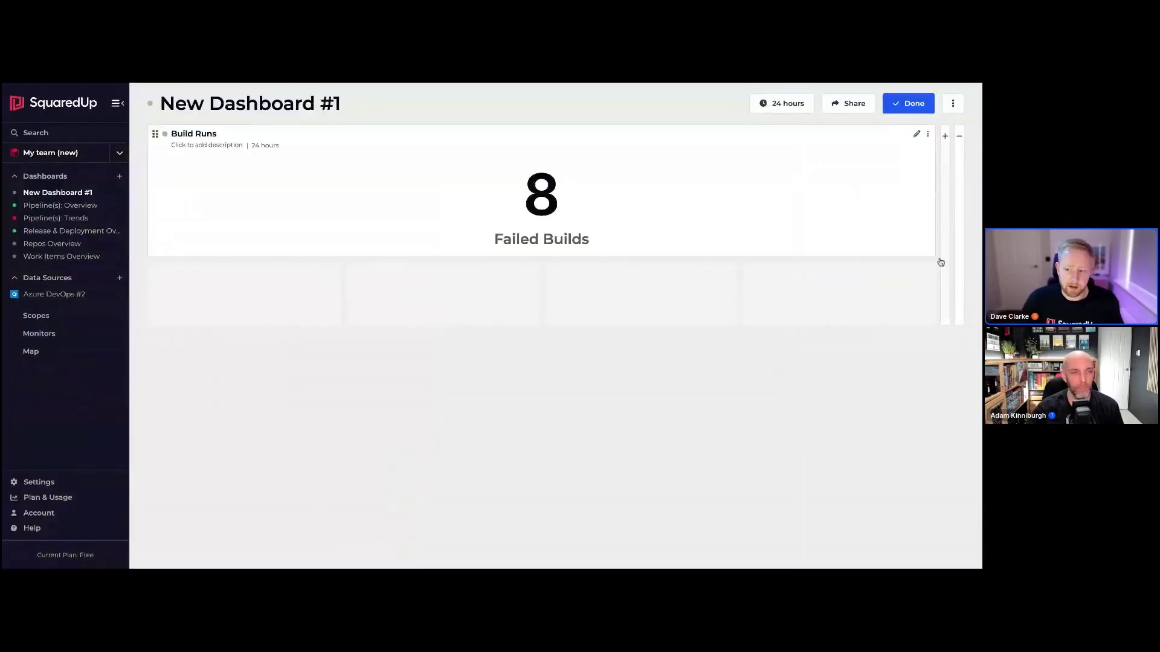
pyautogui.moveTo(934, 255); pyautogui.dragTo(535, 324)
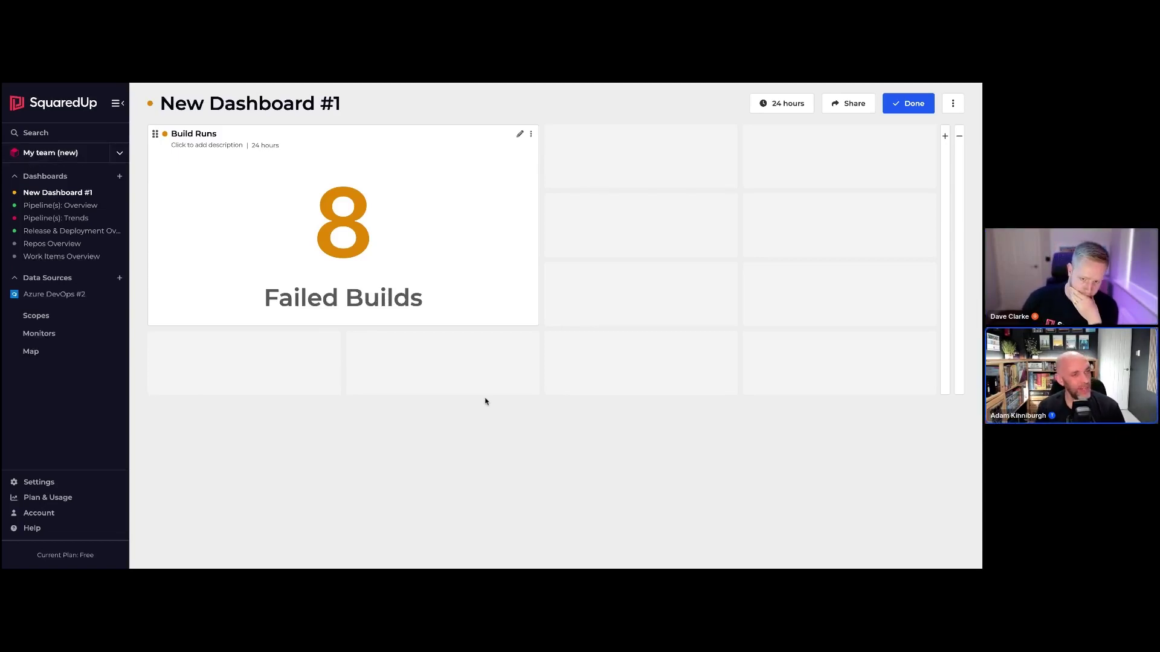
# Step: Add a new data tile beside the Build Runs tile and enable SQL Analytics for it
pyautogui.moveTo(662, 142)
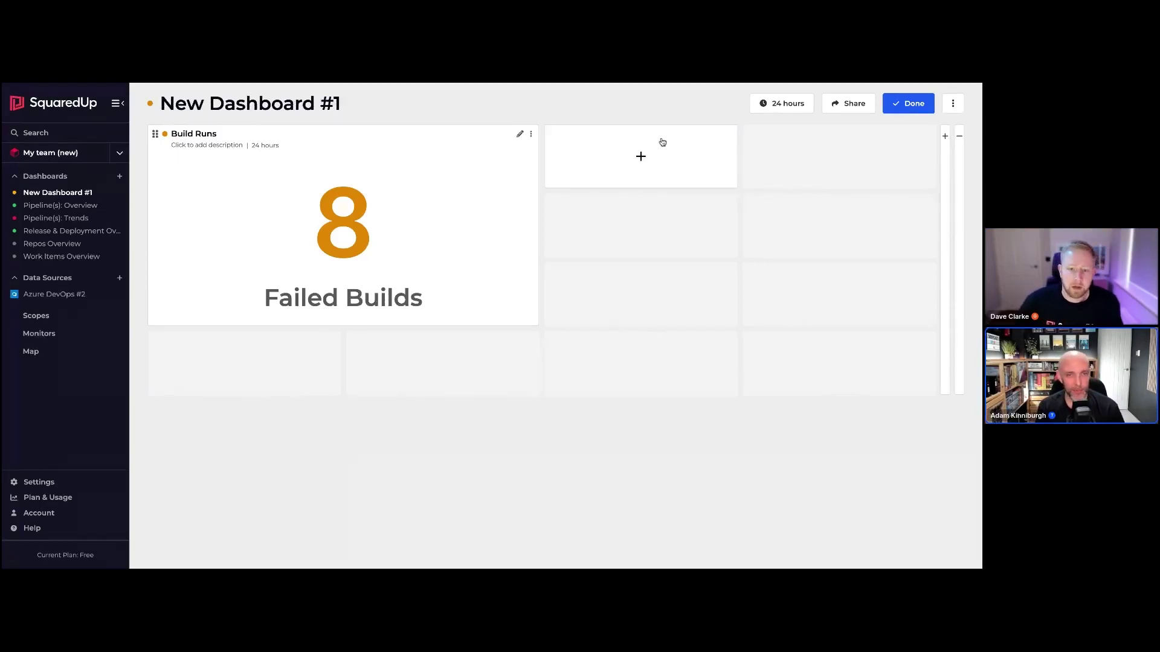
pyautogui.click(654, 142)
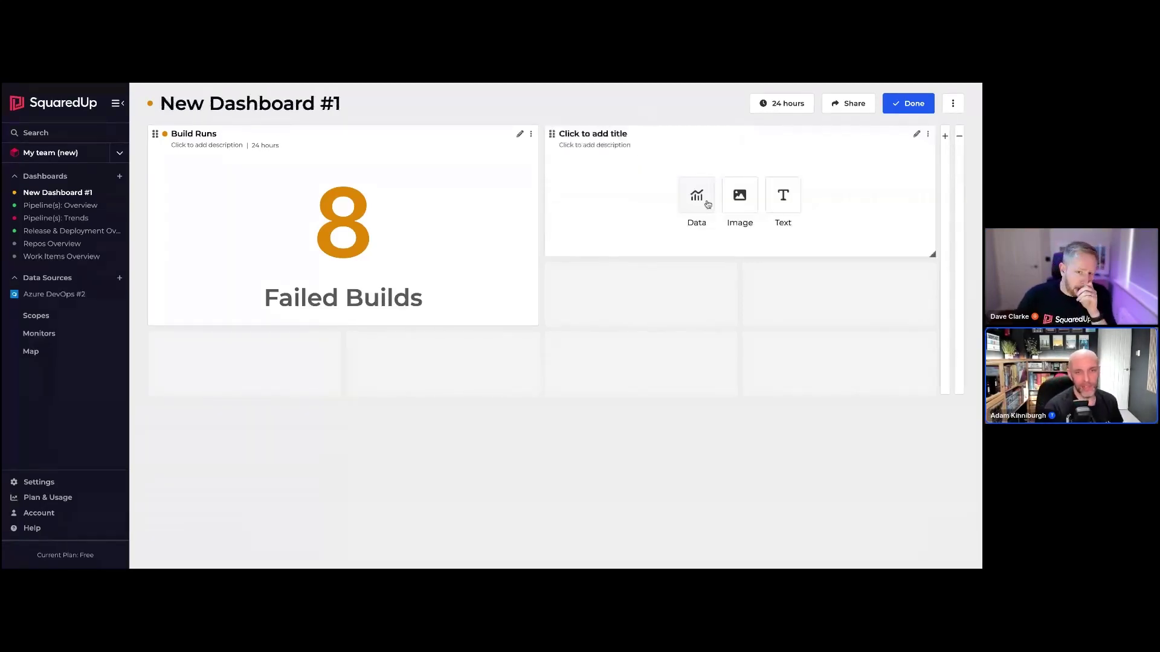
pyautogui.click(698, 197)
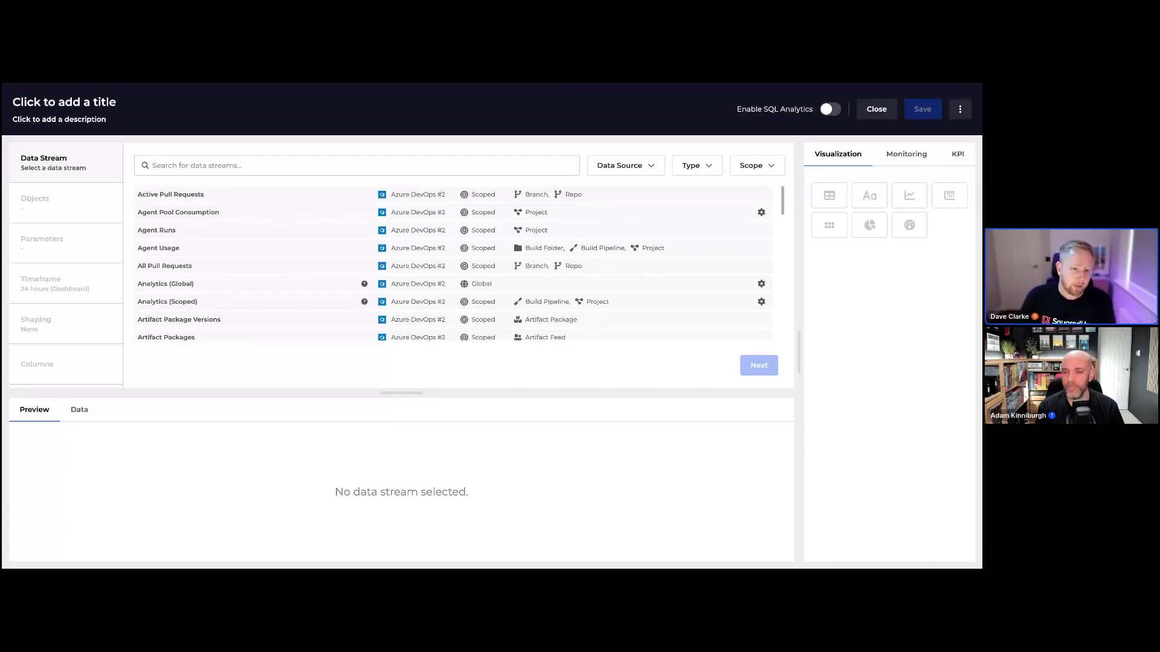
pyautogui.click(830, 109)
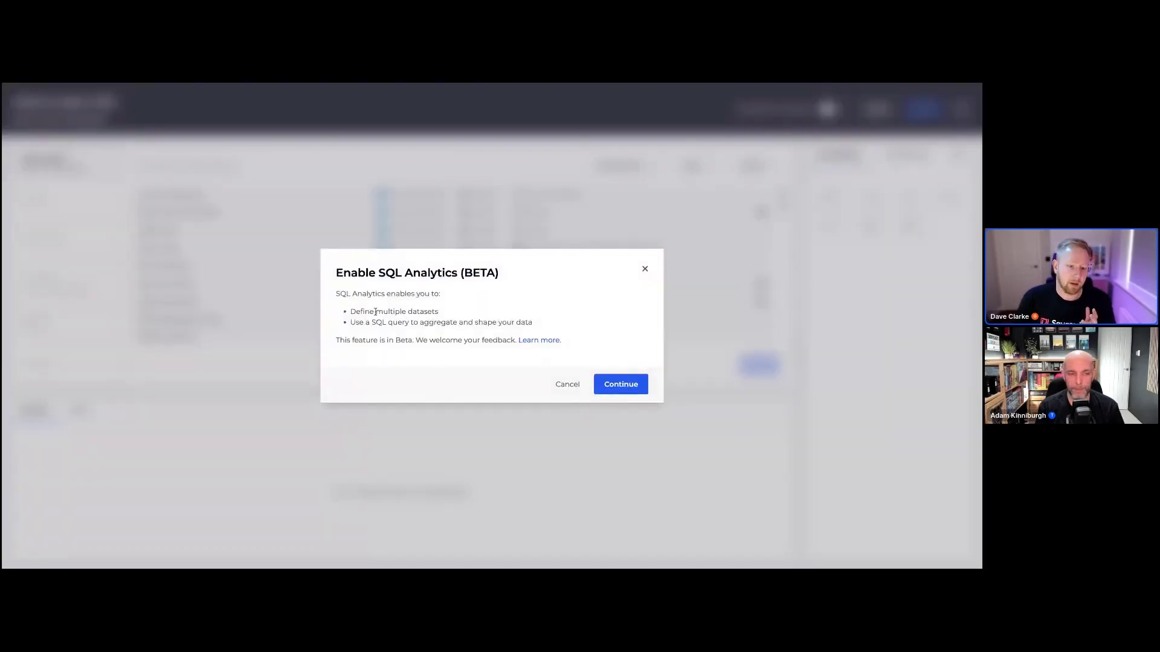
pyautogui.click(634, 390)
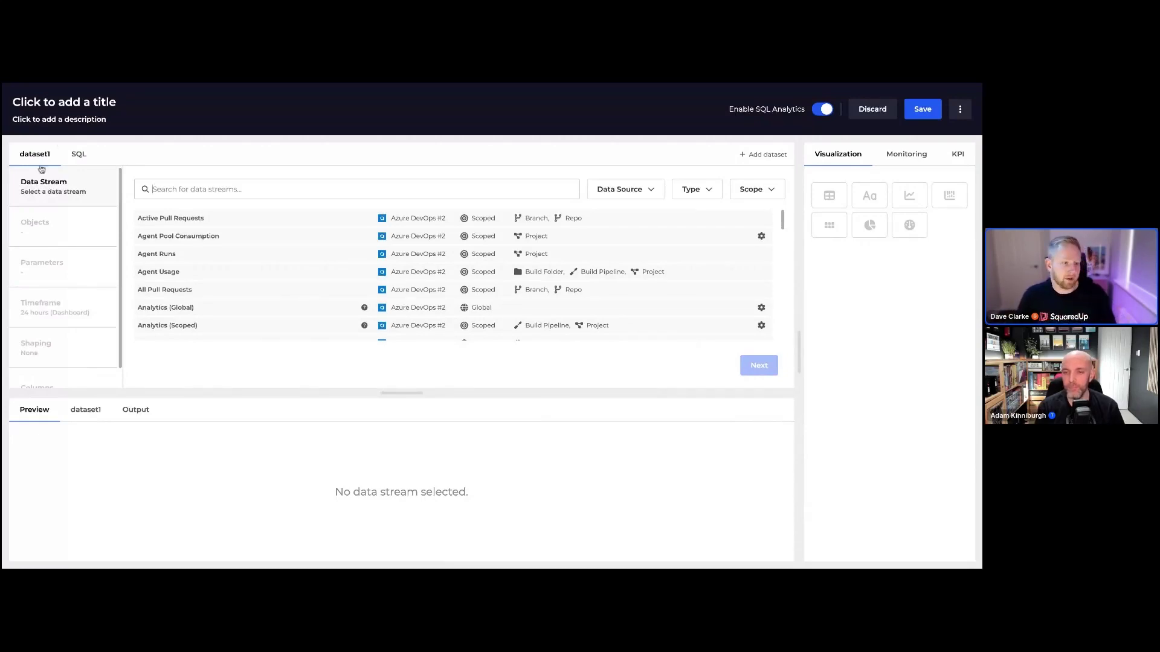
# Step: Search the data streams for "duratio" and choose Build Durations as the stream for dataset1
pyautogui.moveTo(44, 160)
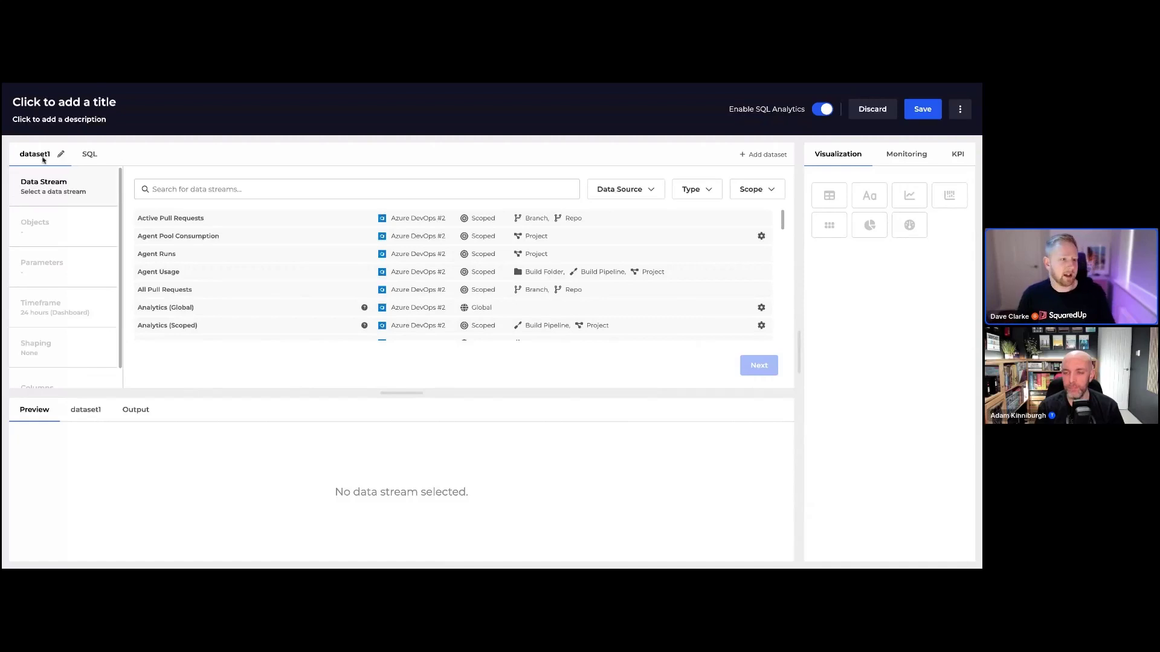
pyautogui.click(85, 154)
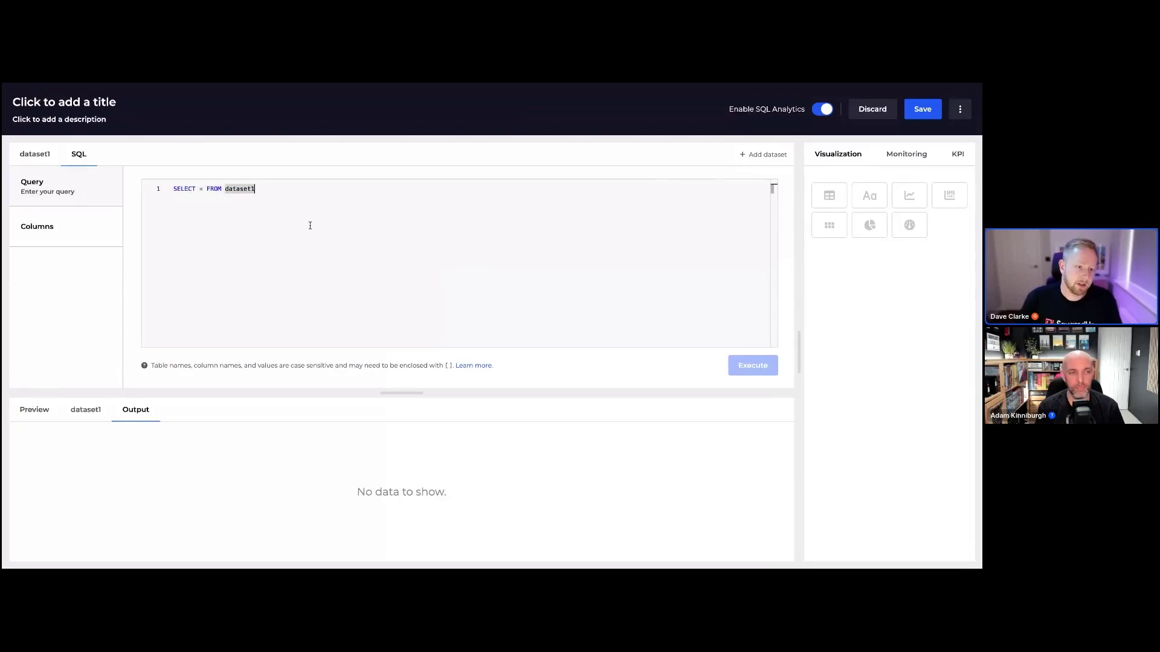
pyautogui.click(56, 158)
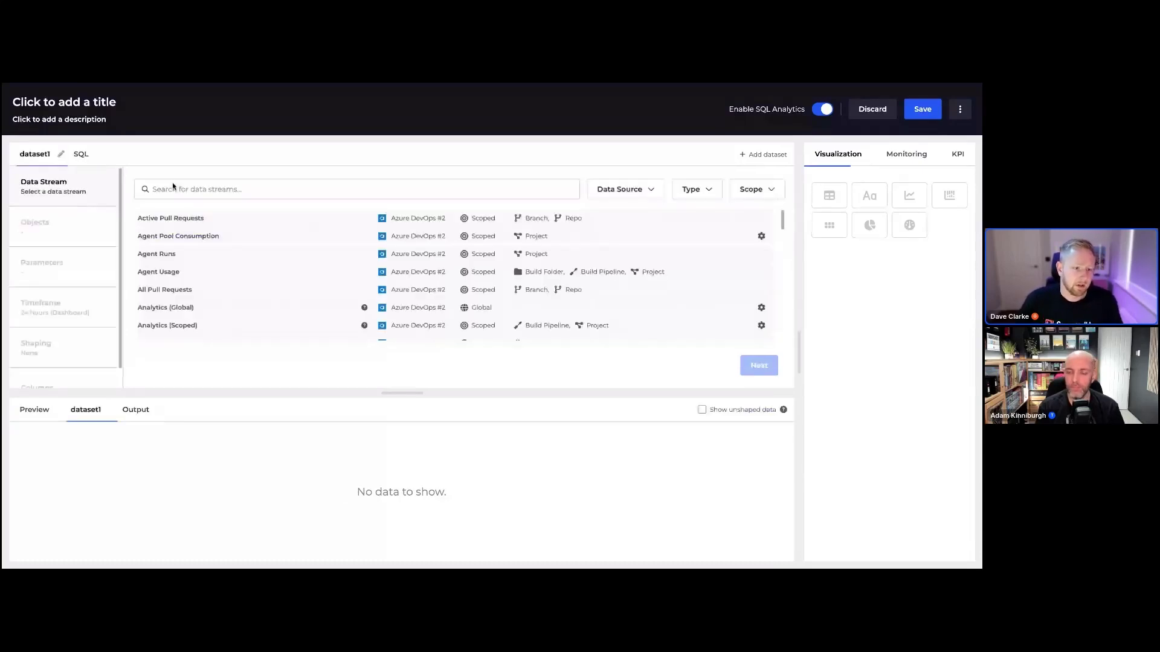
pyautogui.write('duratio')
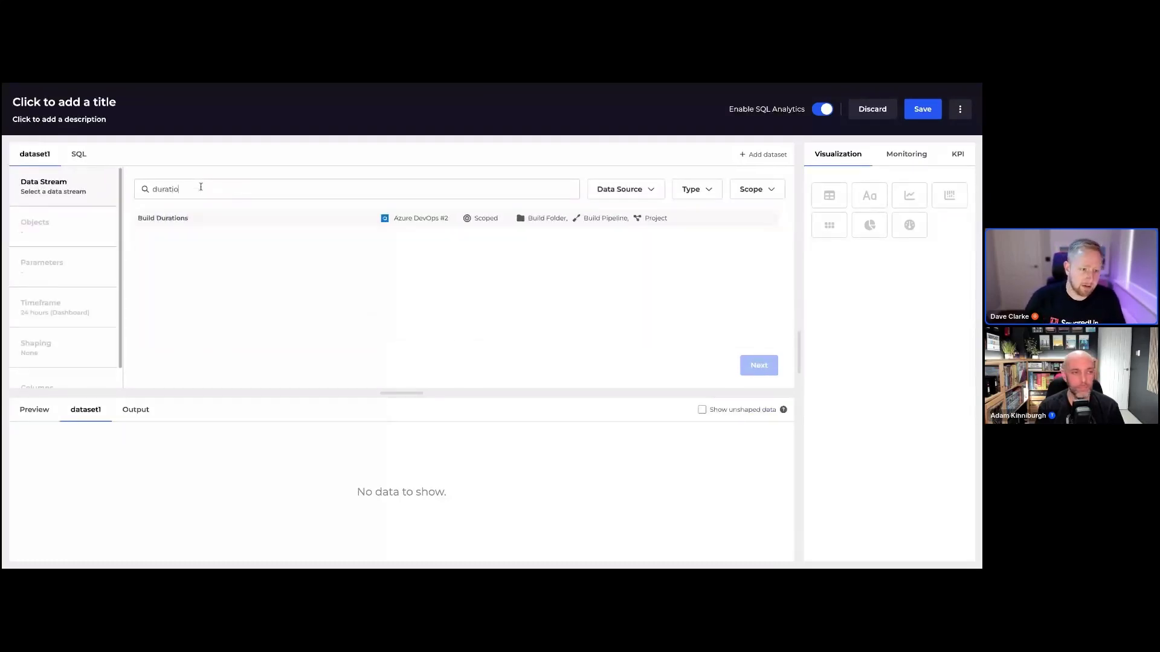
pyautogui.click(261, 218)
pyautogui.click(759, 365)
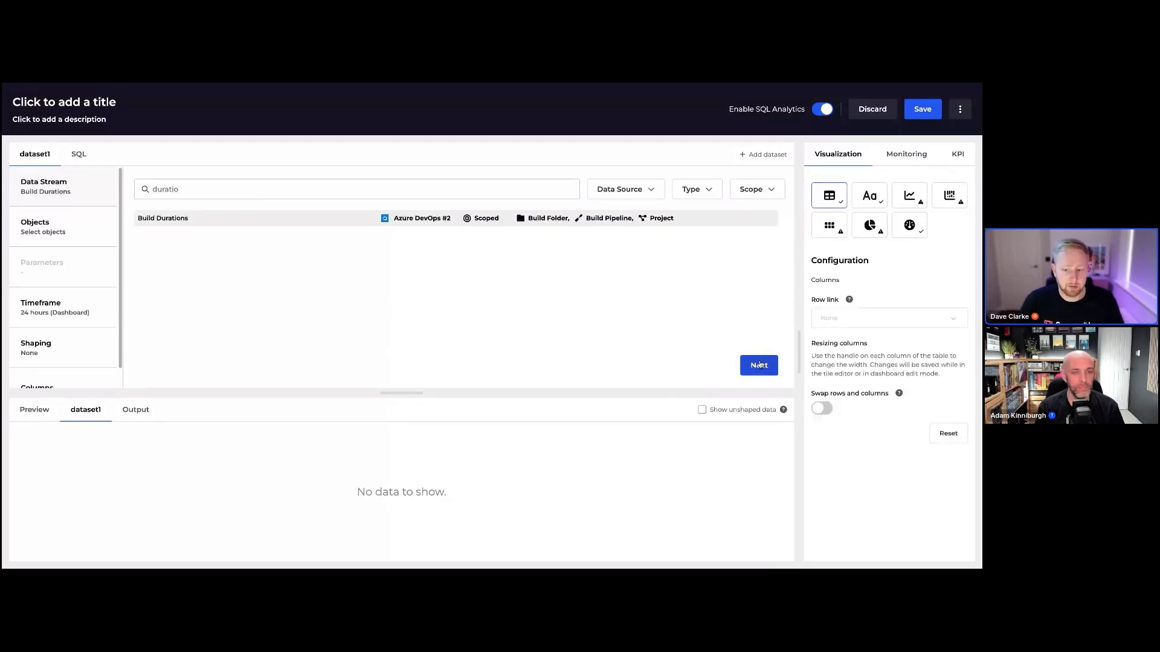
# Step: Search the objects for "stage", select the SquaredUp-Cloud-Multistage pipeline for dataset1, and review the previewed run durations
pyautogui.write('stage')
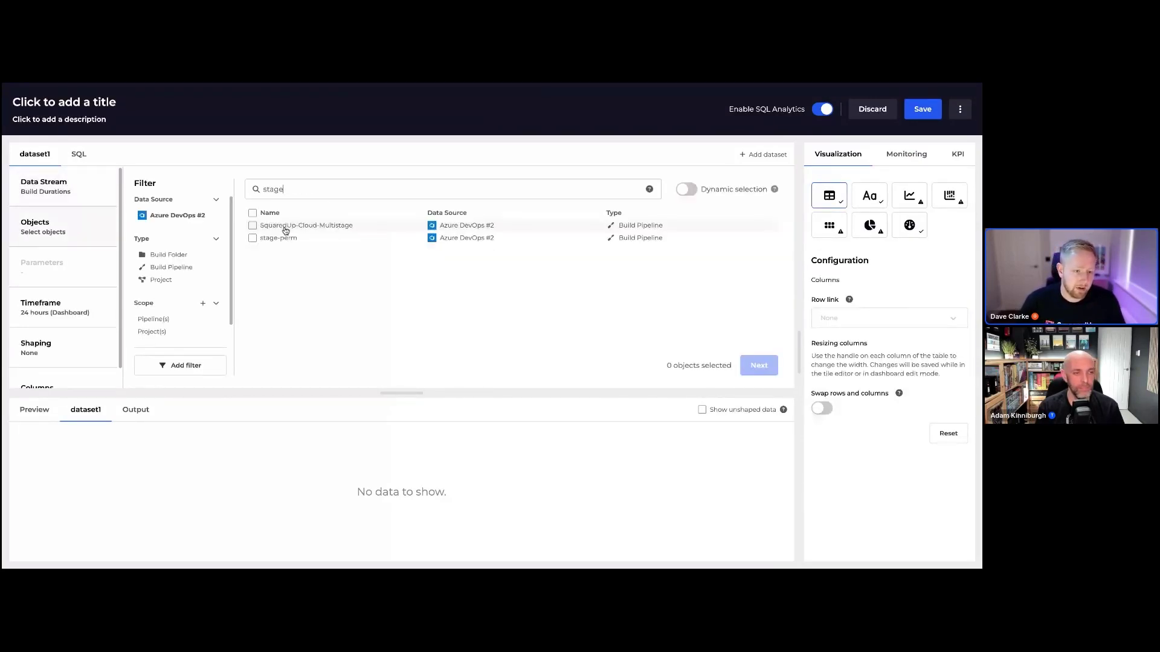
pyautogui.click(288, 227)
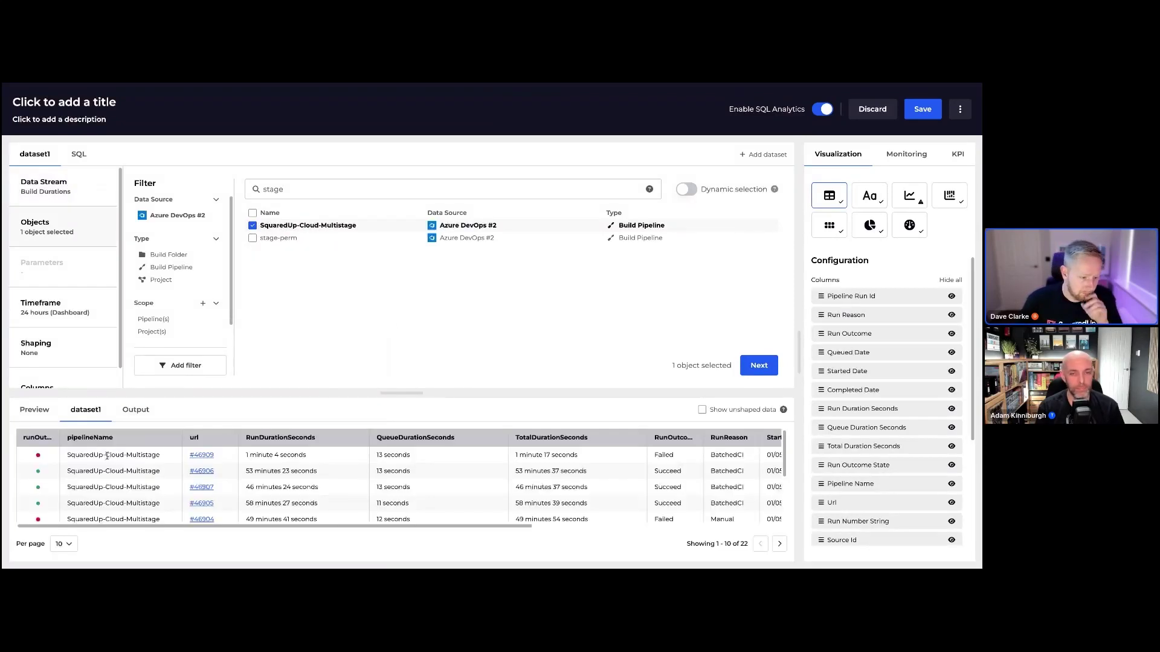
pyautogui.scroll(-2, 289, 485)
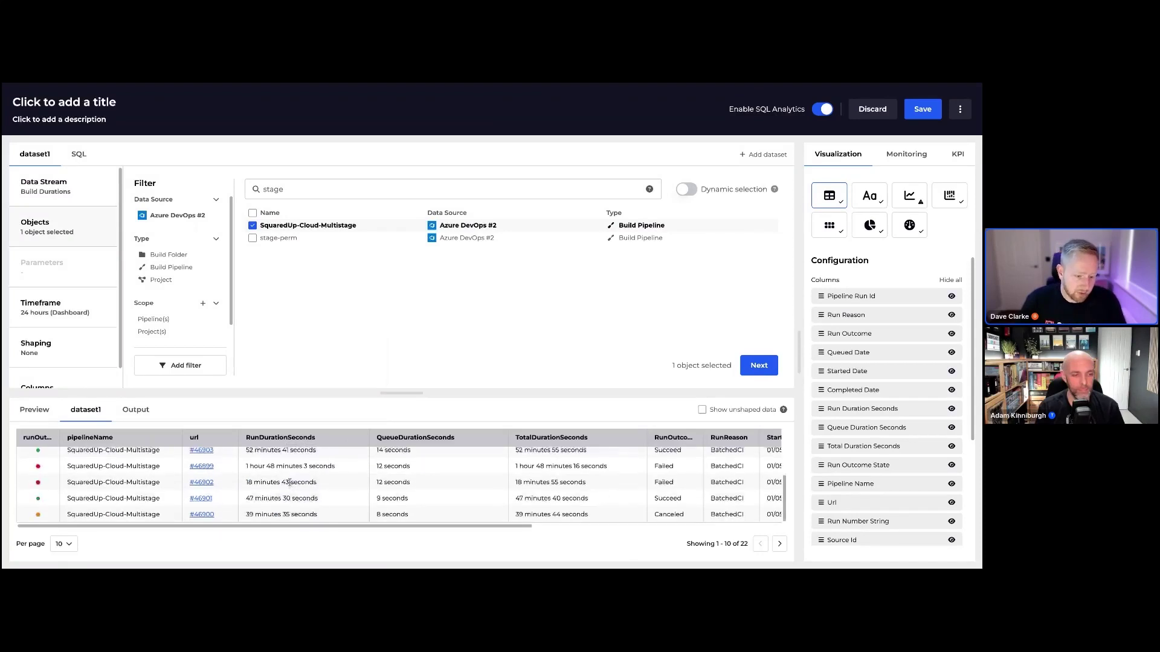
pyautogui.scroll(2, 290, 485)
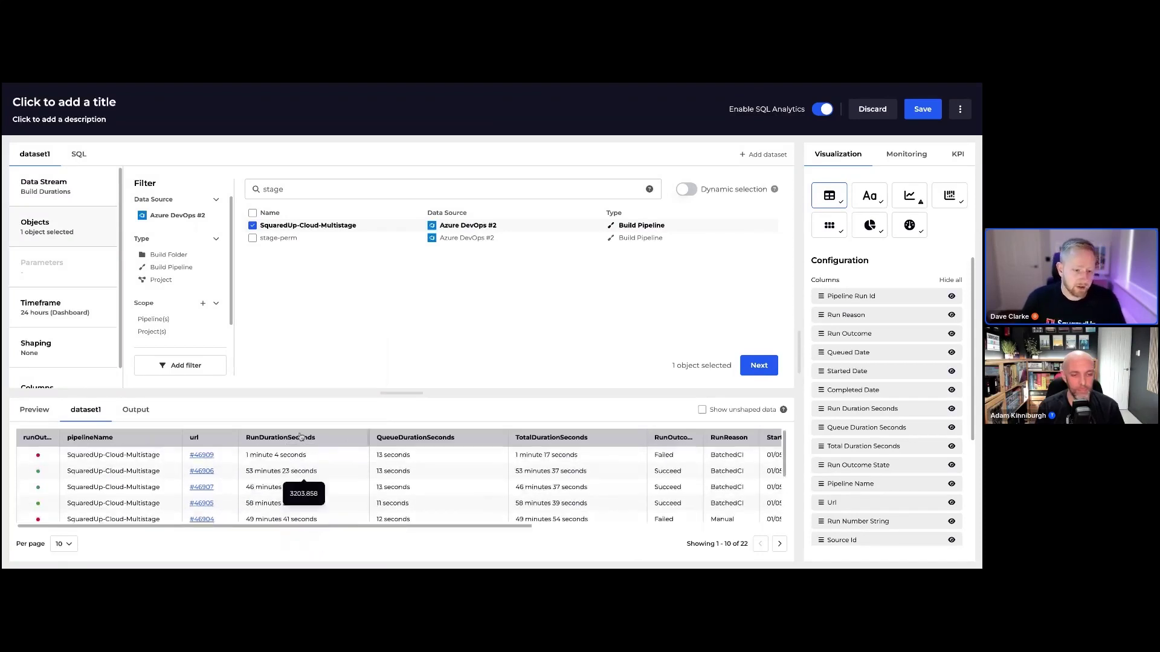
# Step: Replace the tile's SQL query with SELECT ROUND(AVG(RunDurationSeconds)/60,2) FROM dataset1 and execute it
pyautogui.click(78, 154)
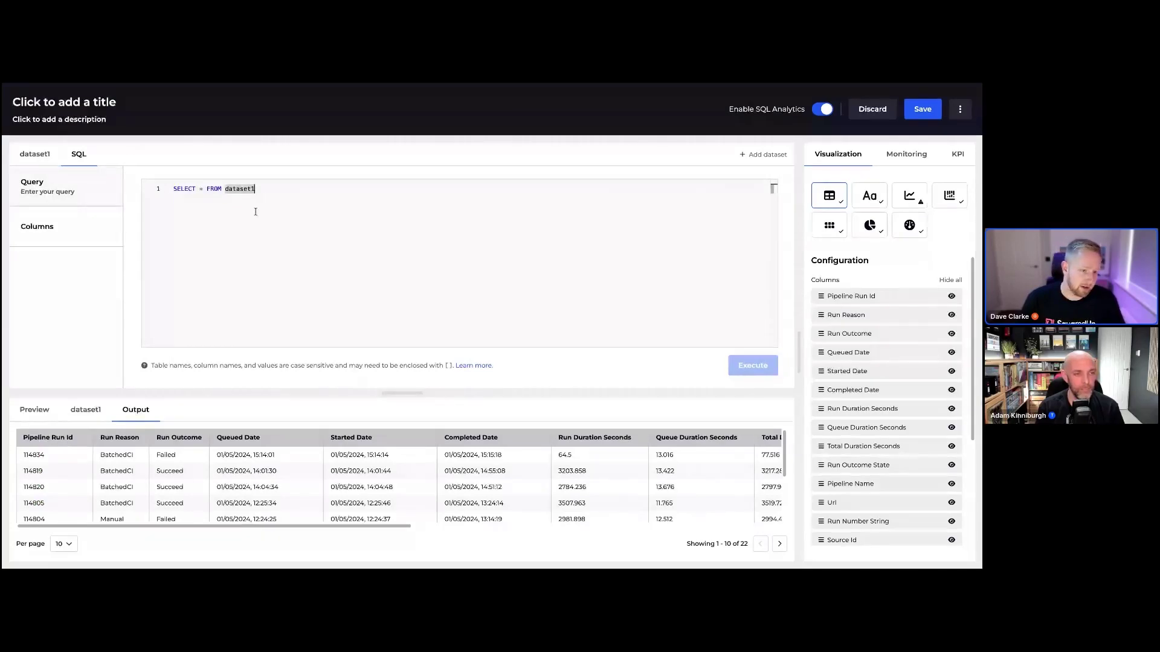
pyautogui.hotkey('ctrl', 'a')
pyautogui.write('SELECT ROUND(AVG(RunDurationSeconds)/60,2) FROM dataset1')
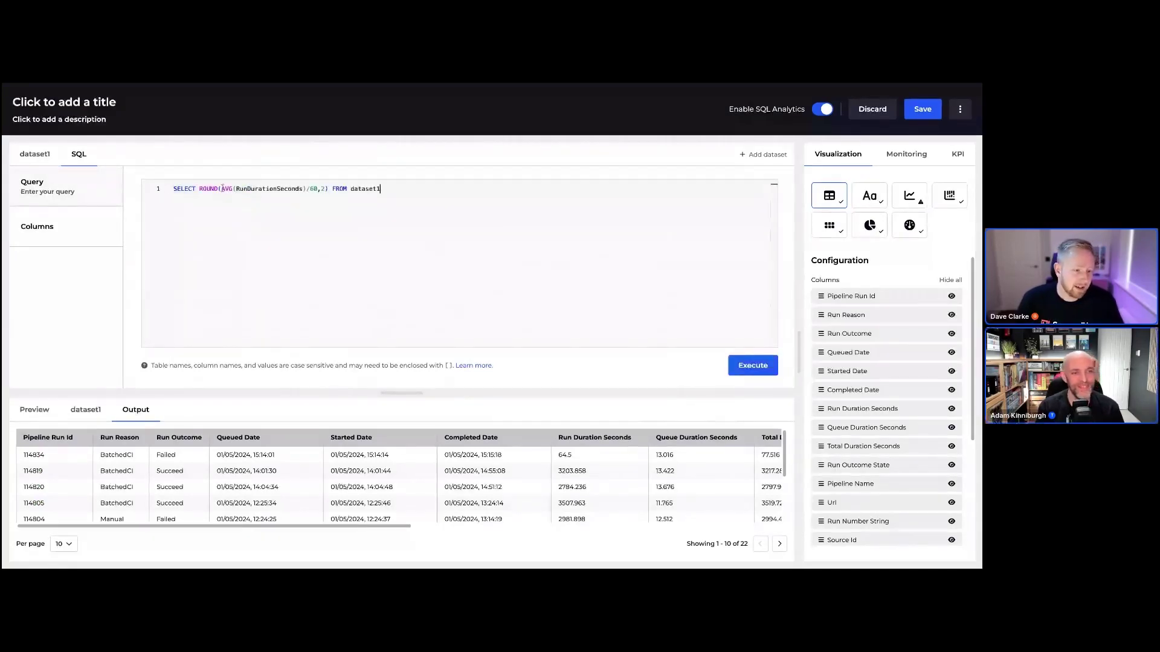
pyautogui.moveTo(222, 187); pyautogui.dragTo(306, 189)
pyautogui.click(342, 259)
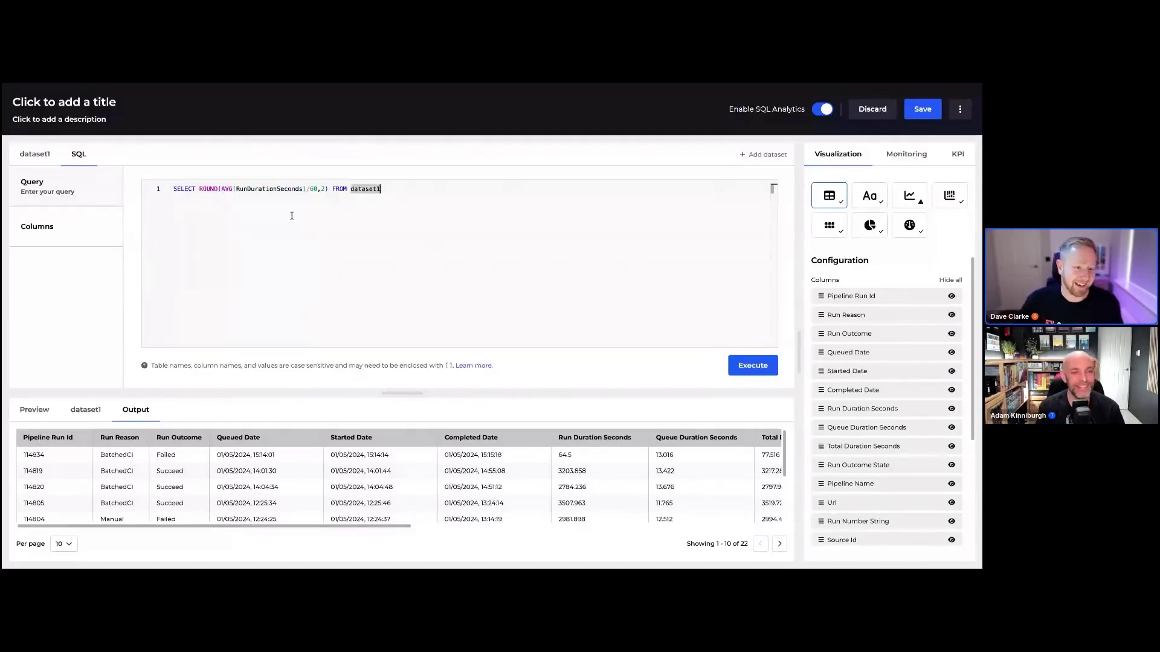
pyautogui.click(269, 189)
pyautogui.moveTo(221, 188); pyautogui.dragTo(305, 189)
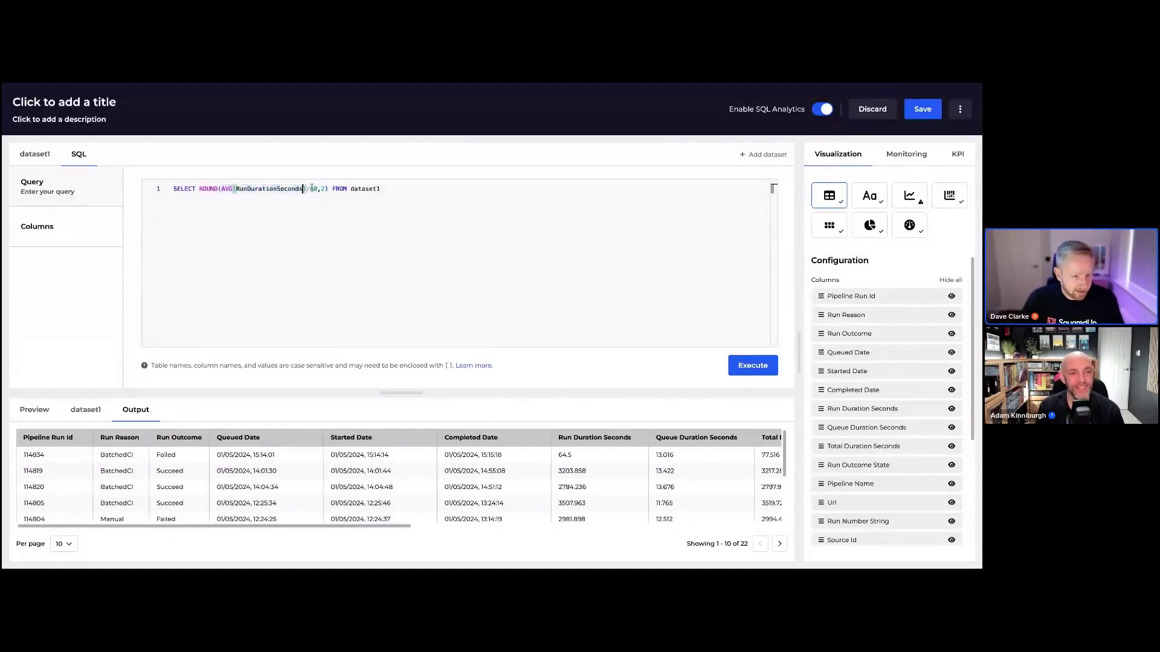
pyautogui.doubleClick(310, 188)
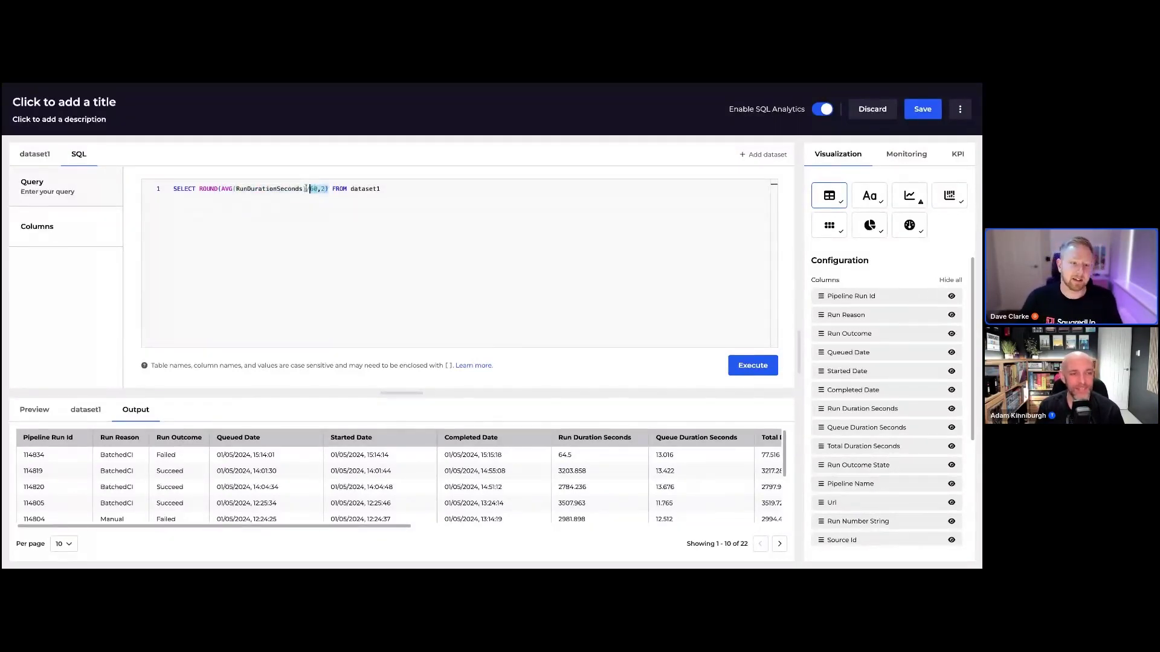
pyautogui.moveTo(328, 188); pyautogui.dragTo(199, 189)
pyautogui.click(233, 204)
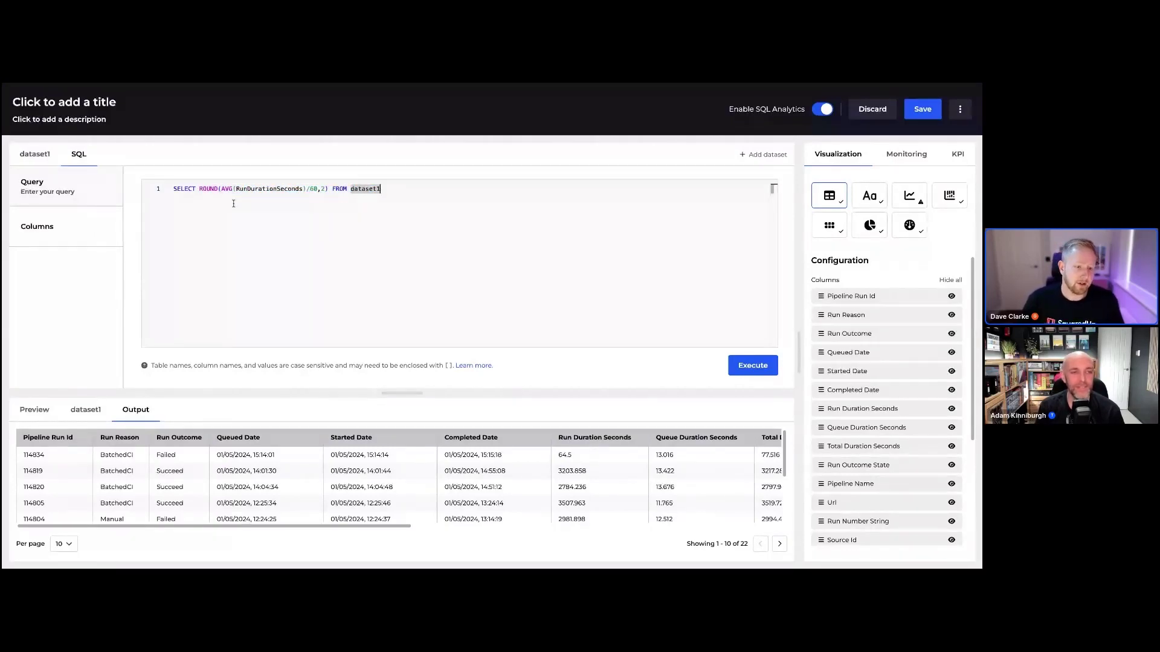
pyautogui.click(752, 366)
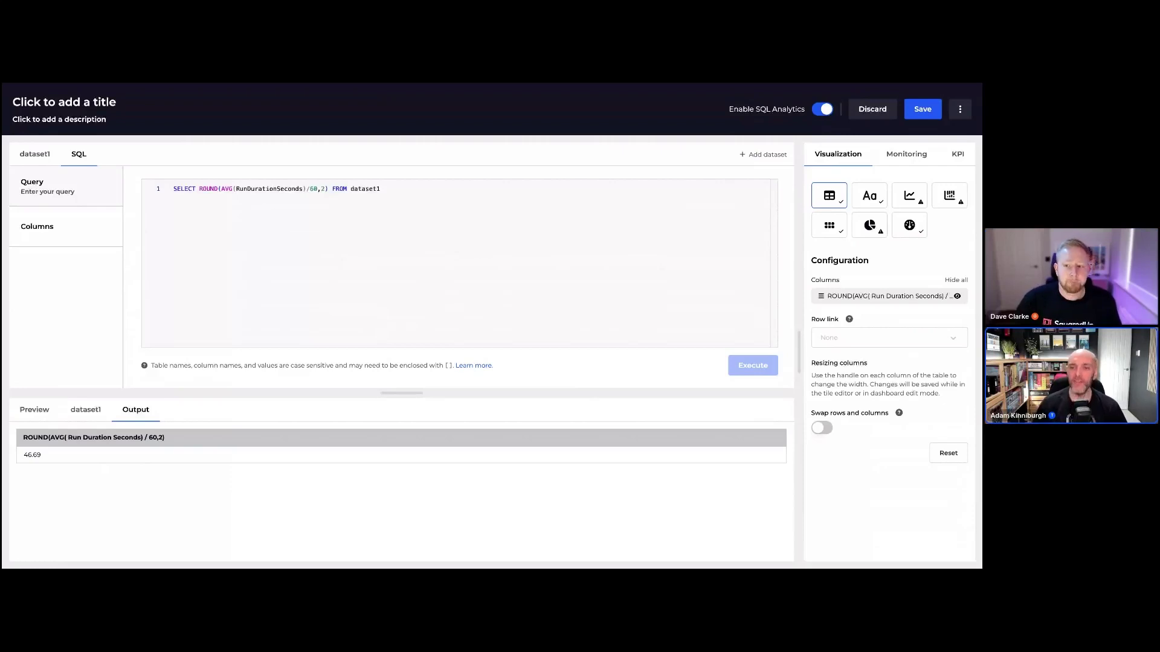
# Step: Add a second dataset to the tile, and discard all changes made in the tile editor
pyautogui.click(766, 156)
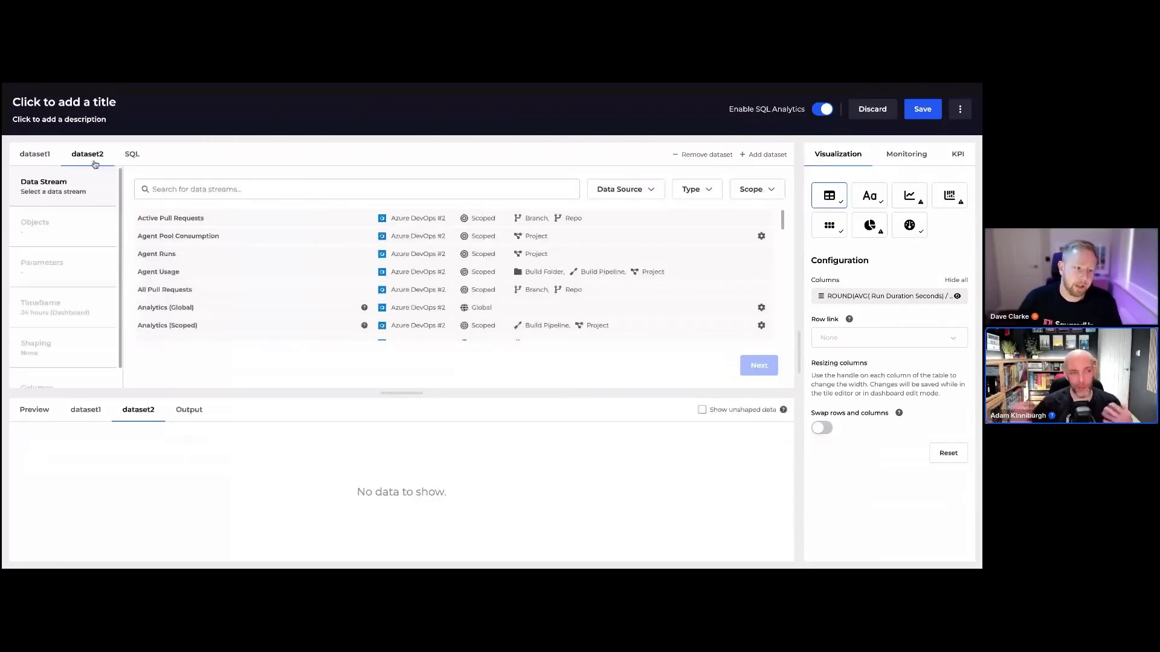
pyautogui.click(34, 154)
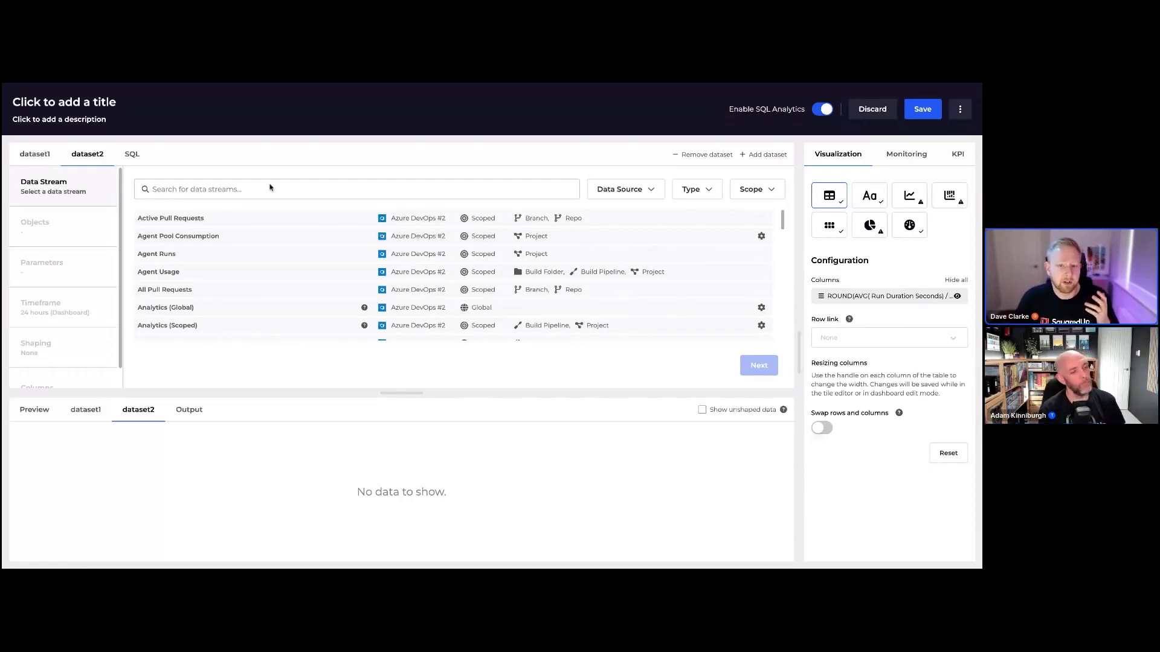
pyautogui.click(900, 159)
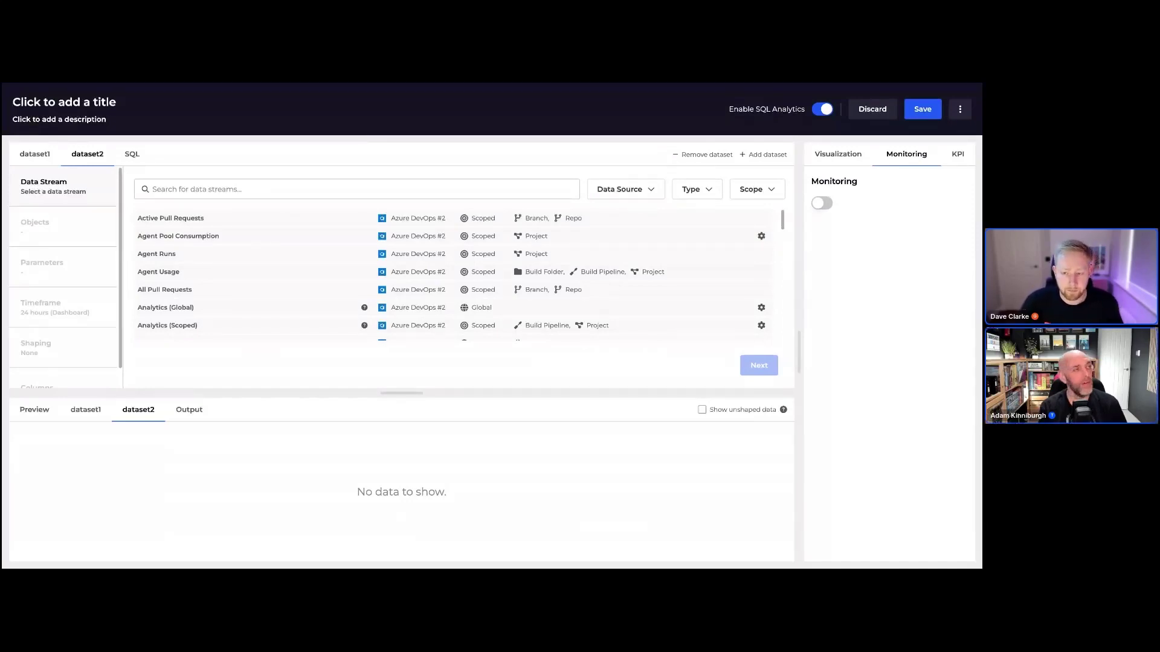
pyautogui.click(891, 119)
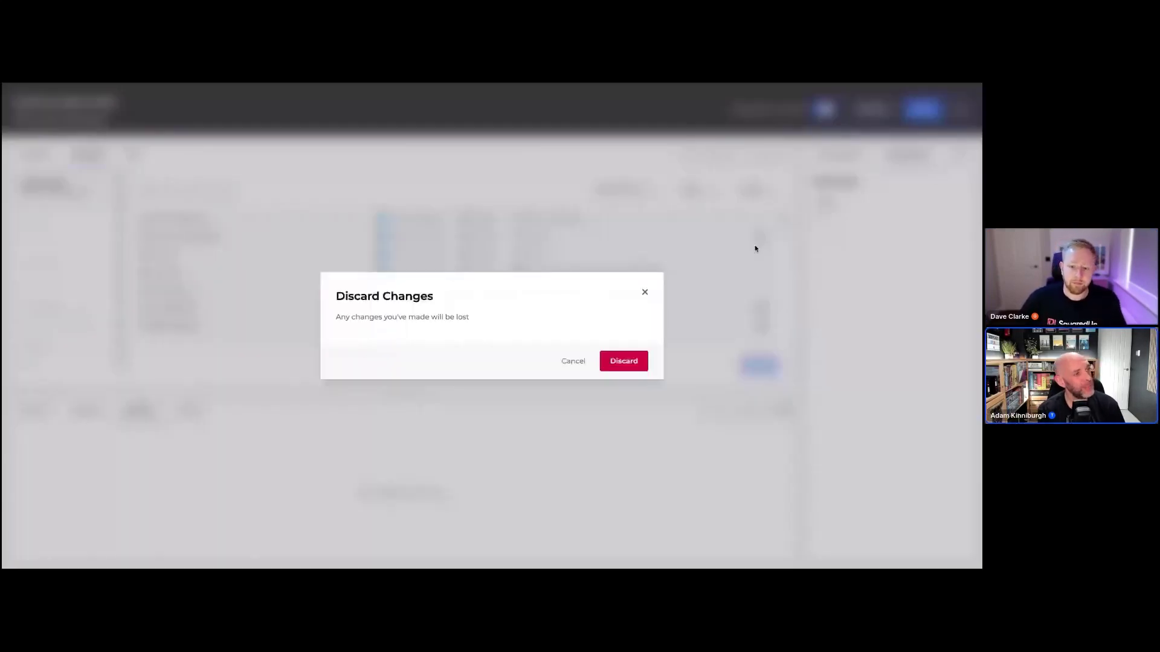
pyautogui.click(630, 361)
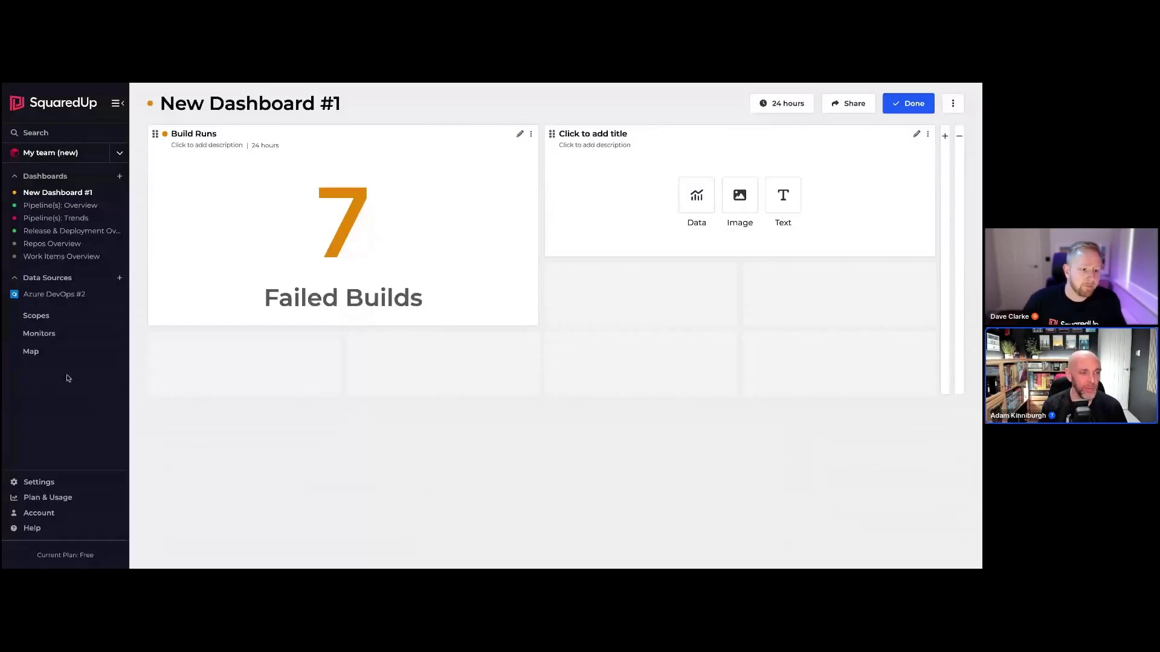
# Step: Open the workspace's monitors overview and examine the reason given for the Build Runs monitor's state
pyautogui.click(44, 340)
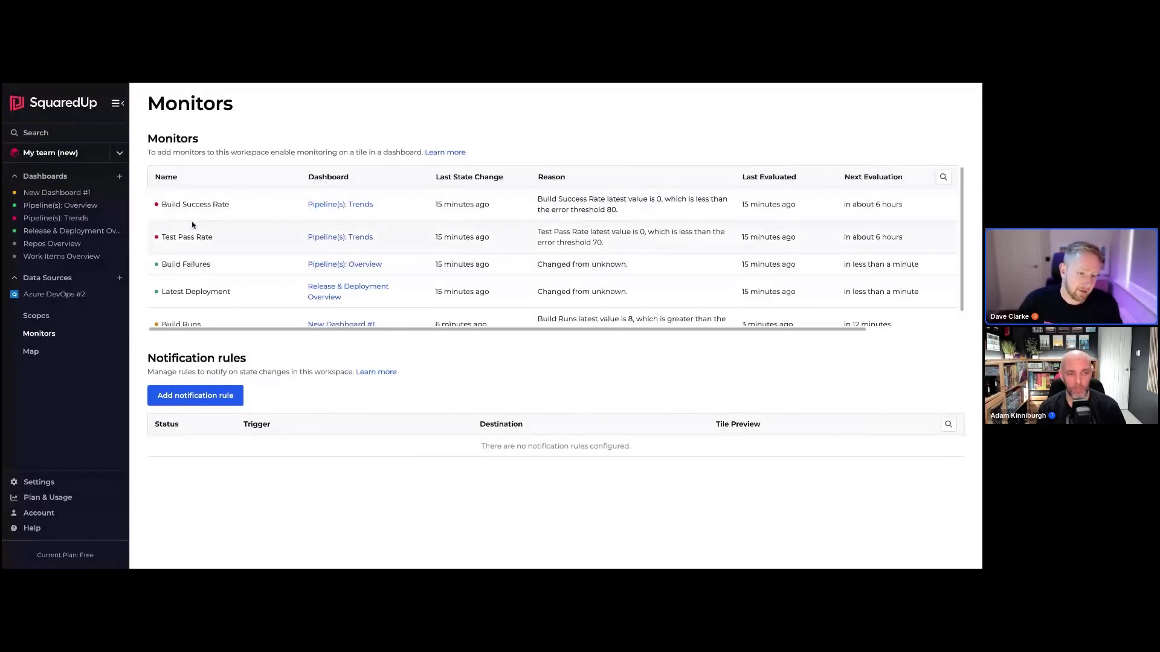
pyautogui.scroll(-1, 190, 278)
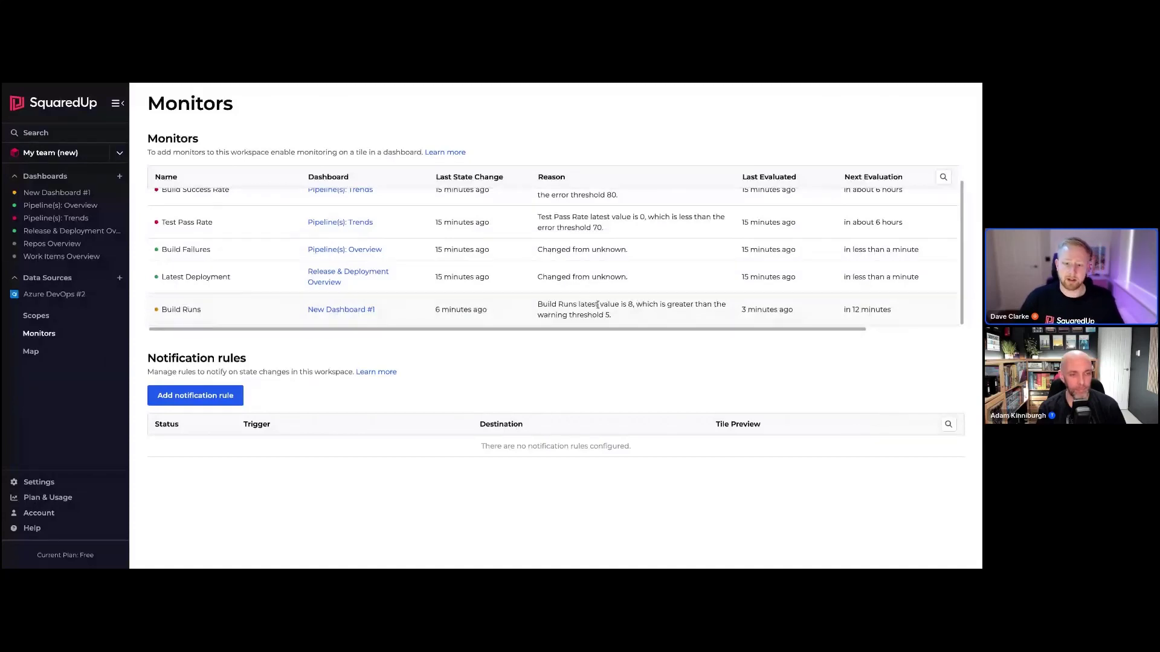
pyautogui.moveTo(599, 305); pyautogui.dragTo(624, 314)
pyautogui.click(624, 314)
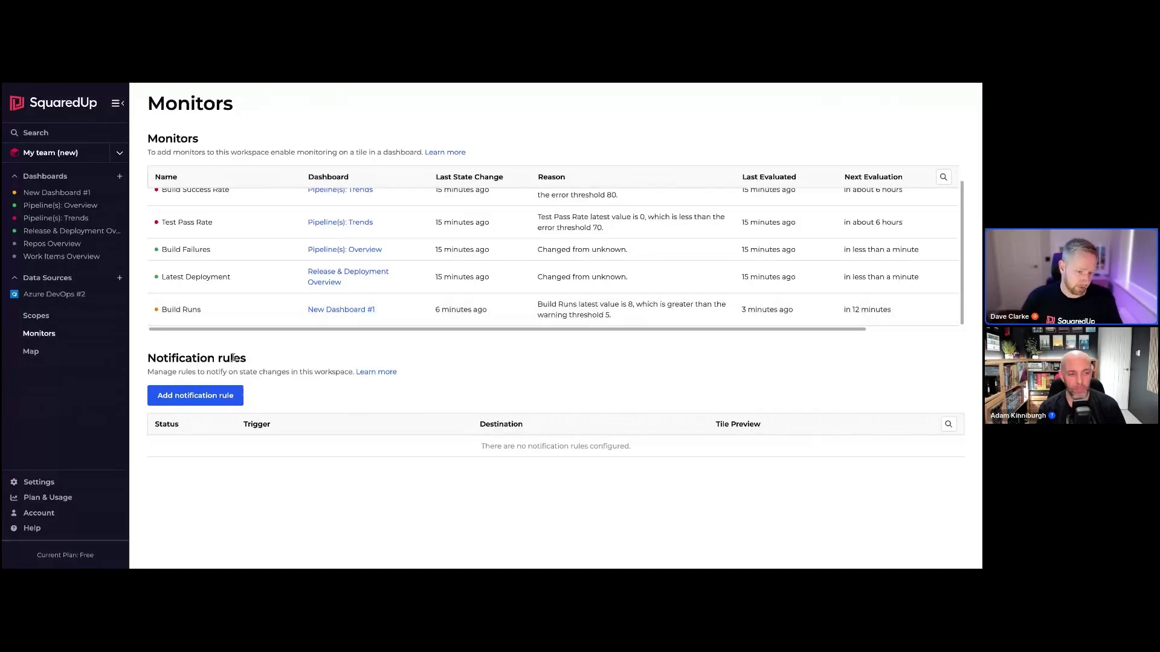
# Step: Start a notification rule triggered only by the selected monitor Build Runs, and cancel it without saving
pyautogui.click(217, 400)
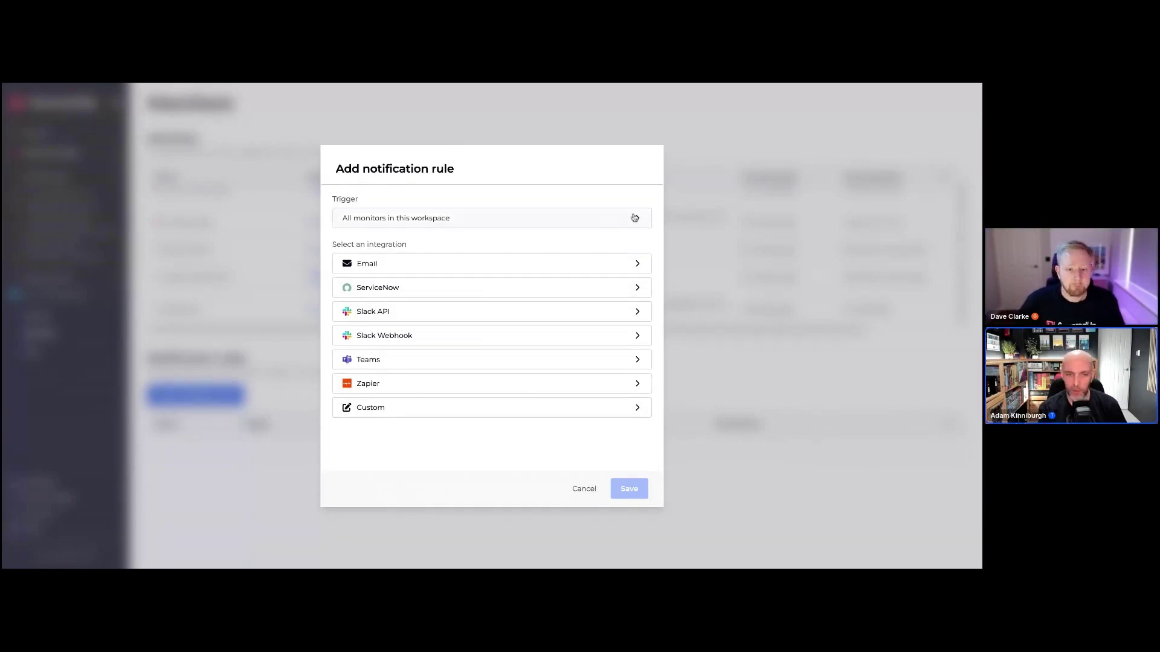
pyautogui.click(388, 217)
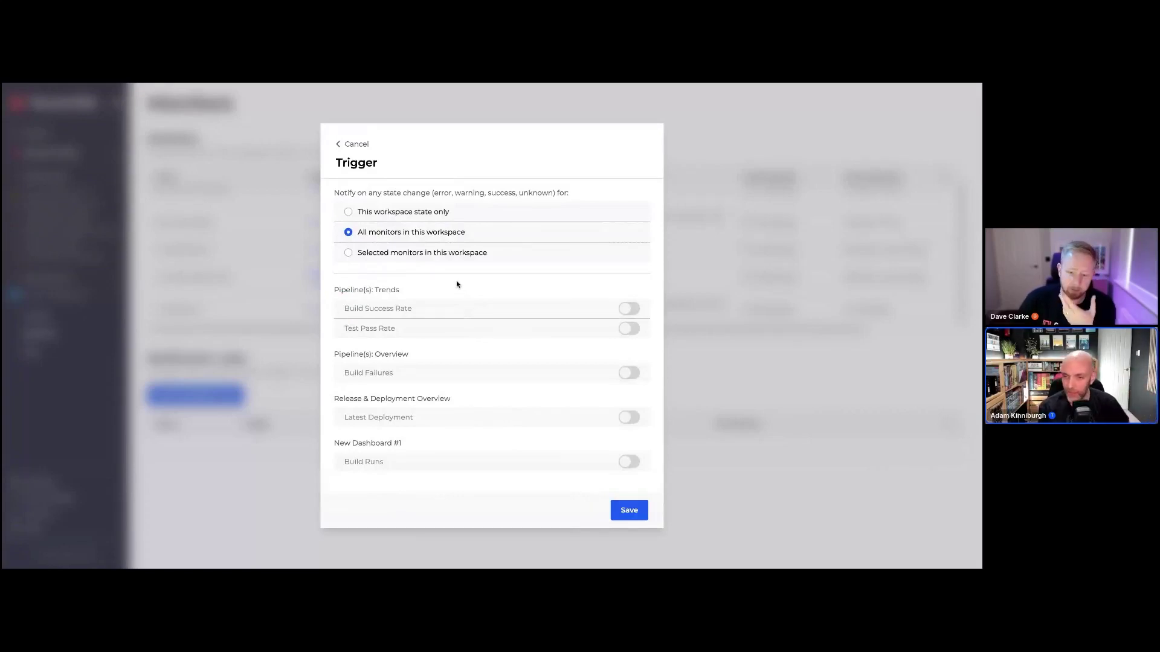
pyautogui.click(413, 254)
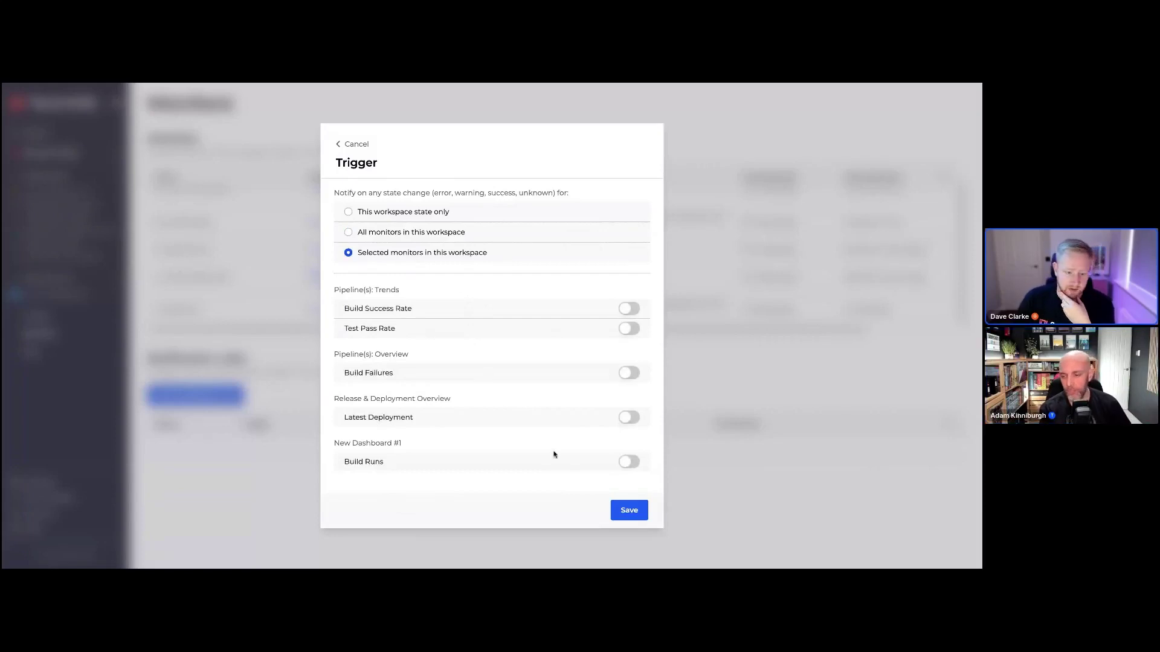
pyautogui.click(629, 462)
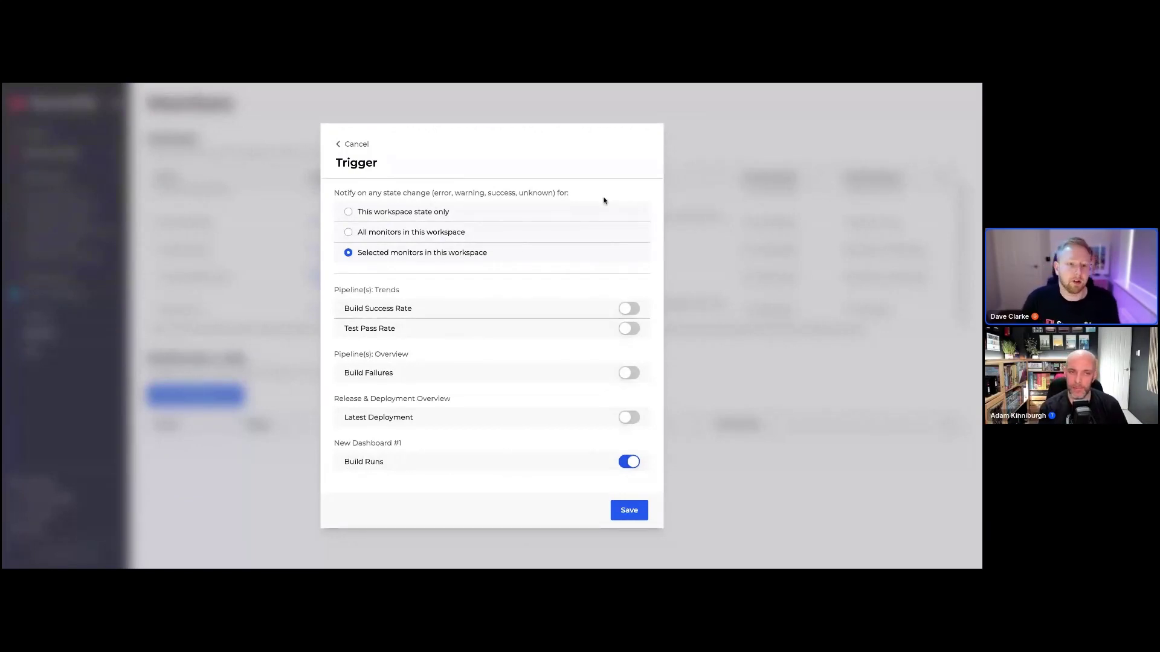
pyautogui.click(364, 146)
pyautogui.click(583, 489)
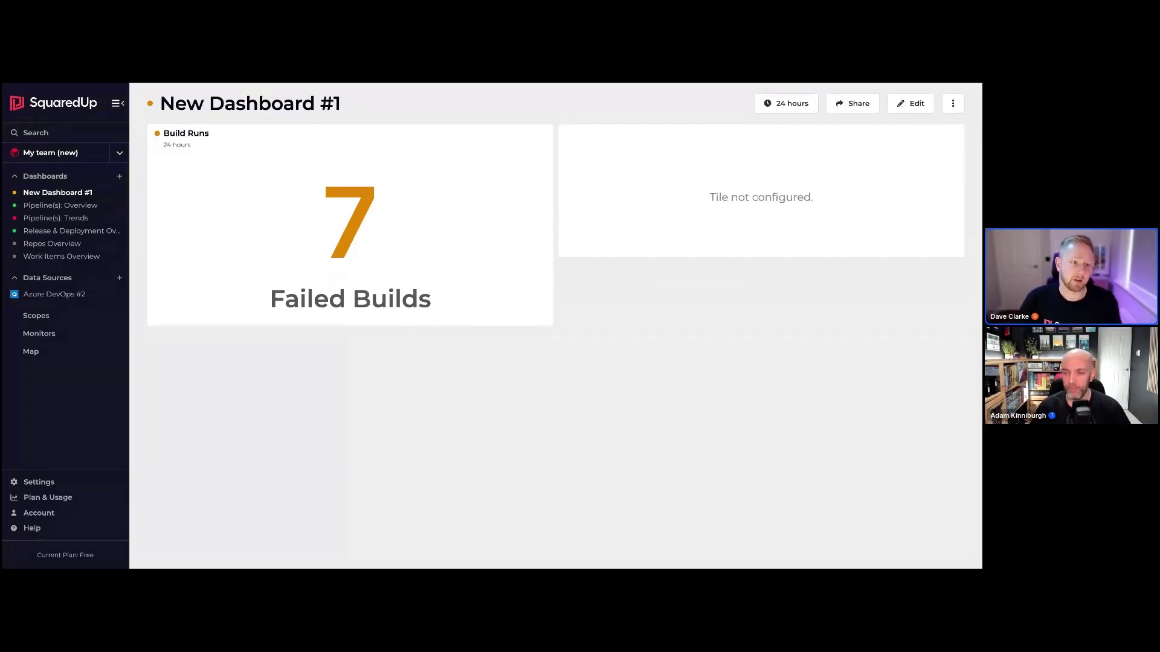
# Step: Examine the user group options for a new user in the Users & Groups settings, and return to the dashboard without adding one
pyautogui.click(58, 478)
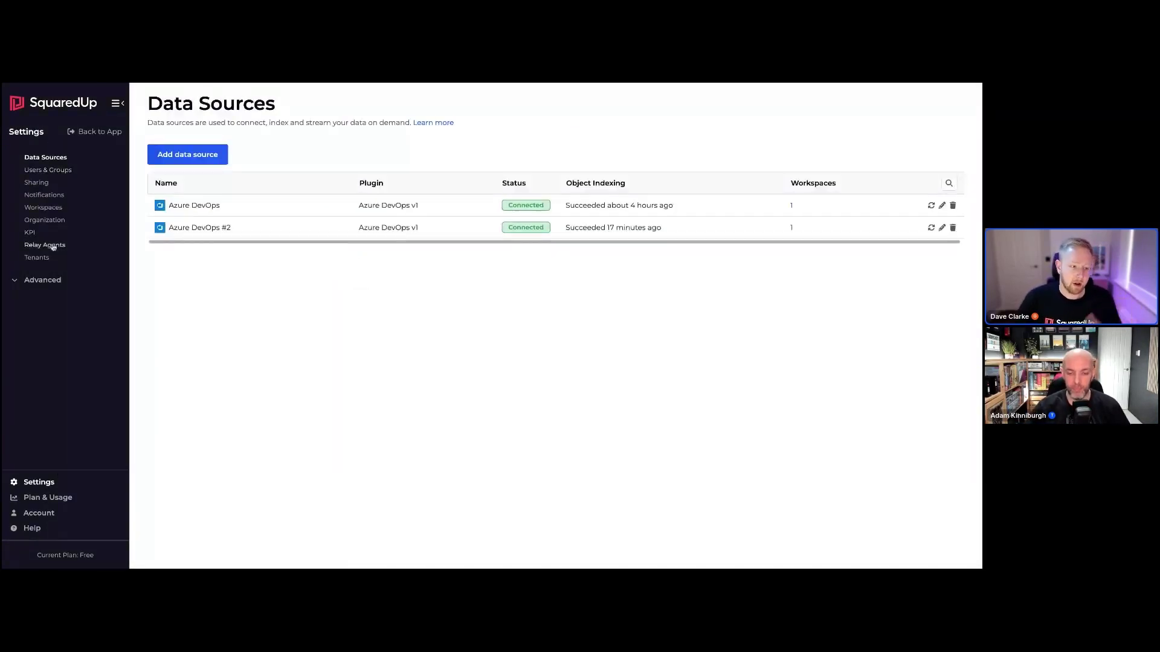
pyautogui.click(61, 170)
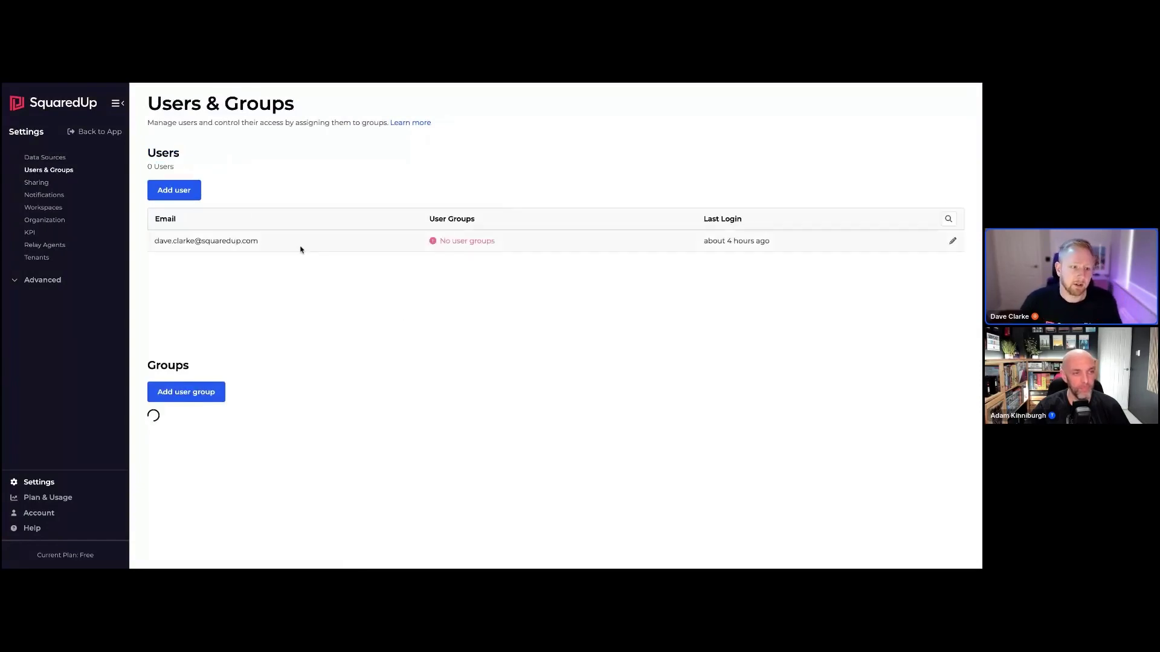
pyautogui.click(191, 191)
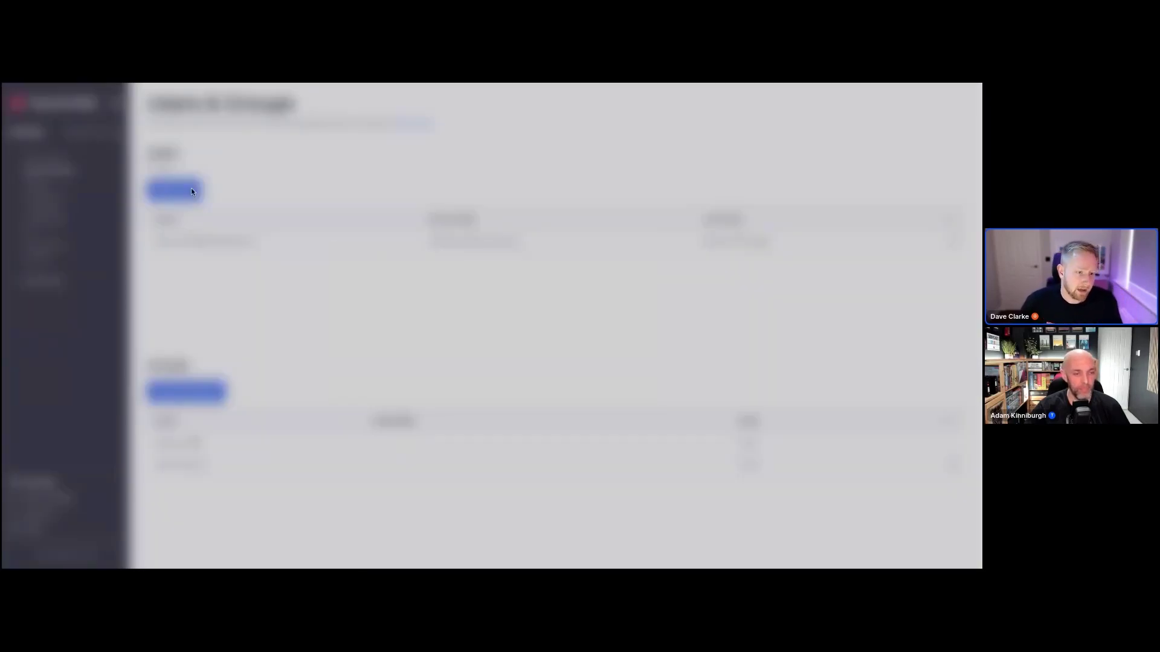
pyautogui.click(452, 305)
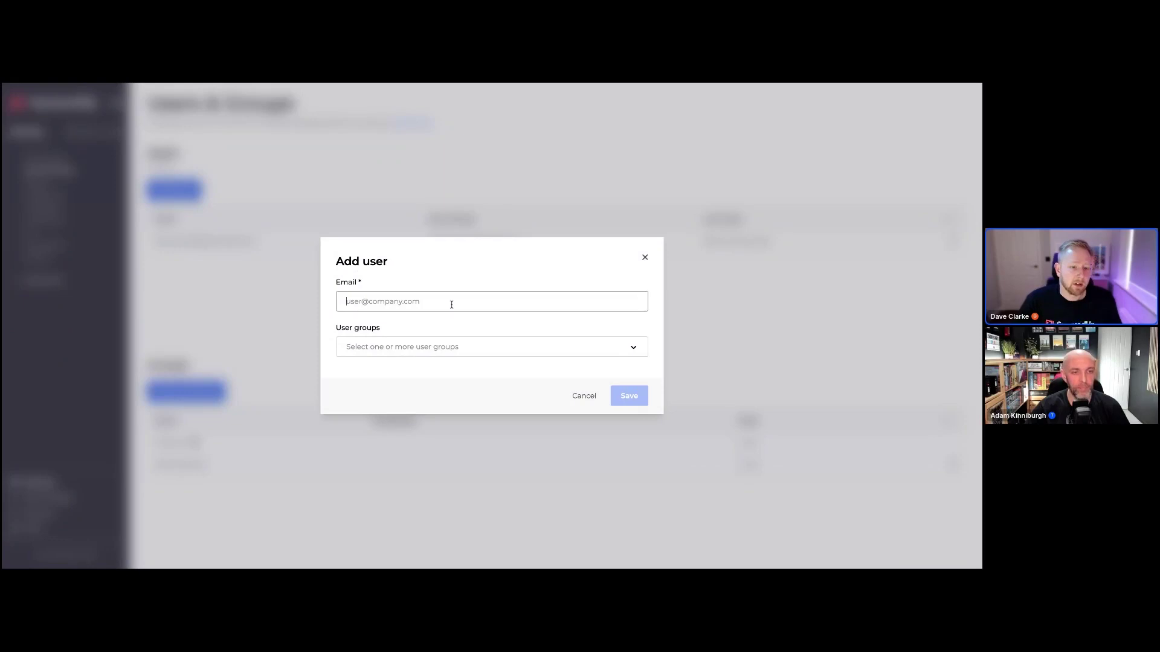
pyautogui.click(448, 344)
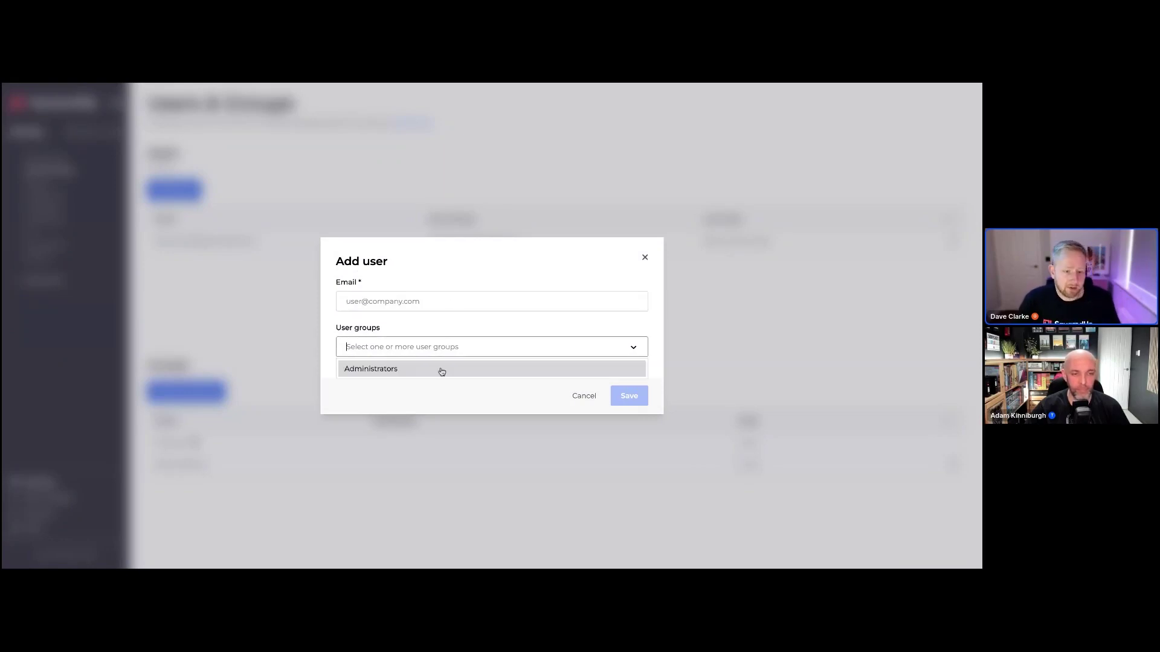
pyautogui.click(542, 398)
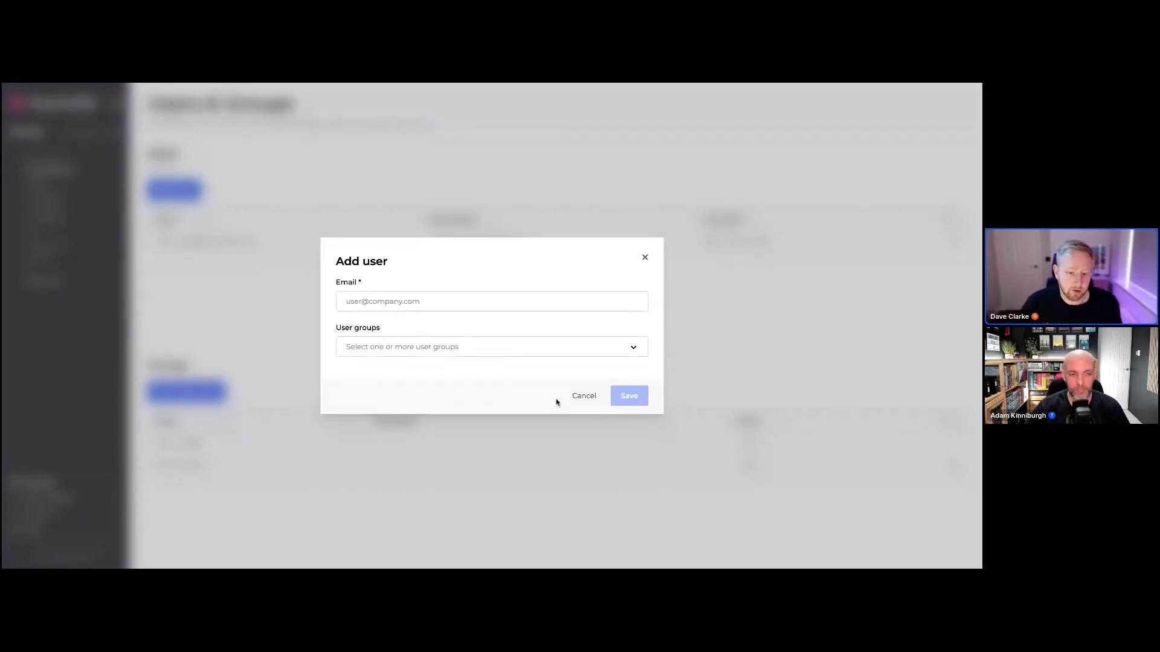
pyautogui.click(584, 398)
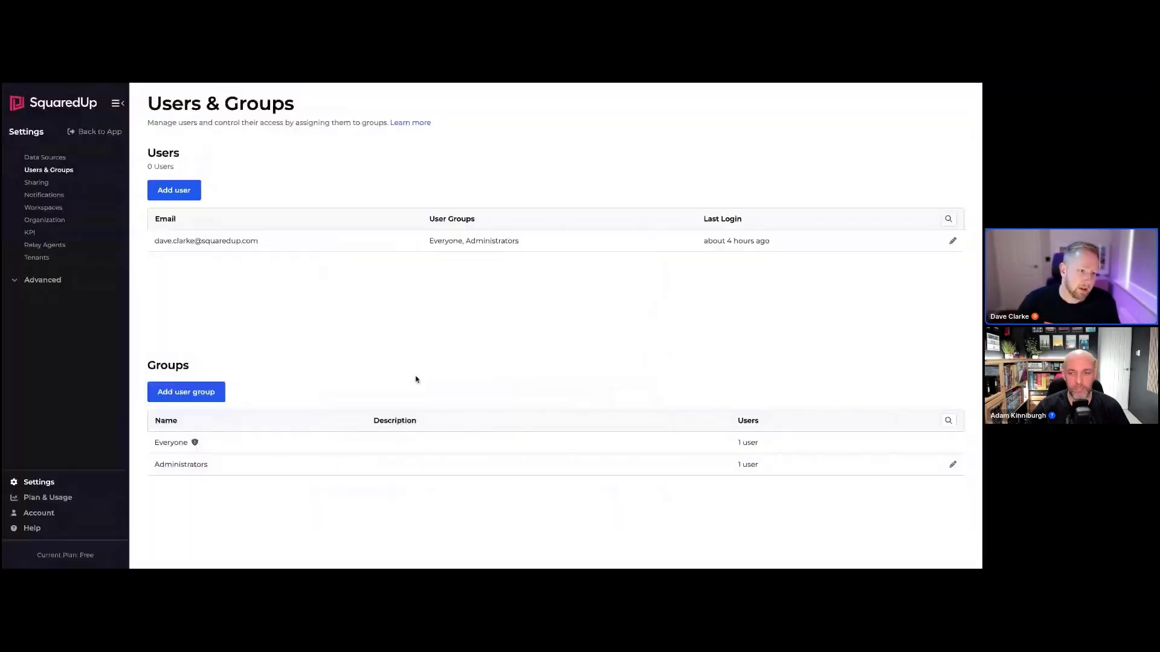
pyautogui.click(120, 138)
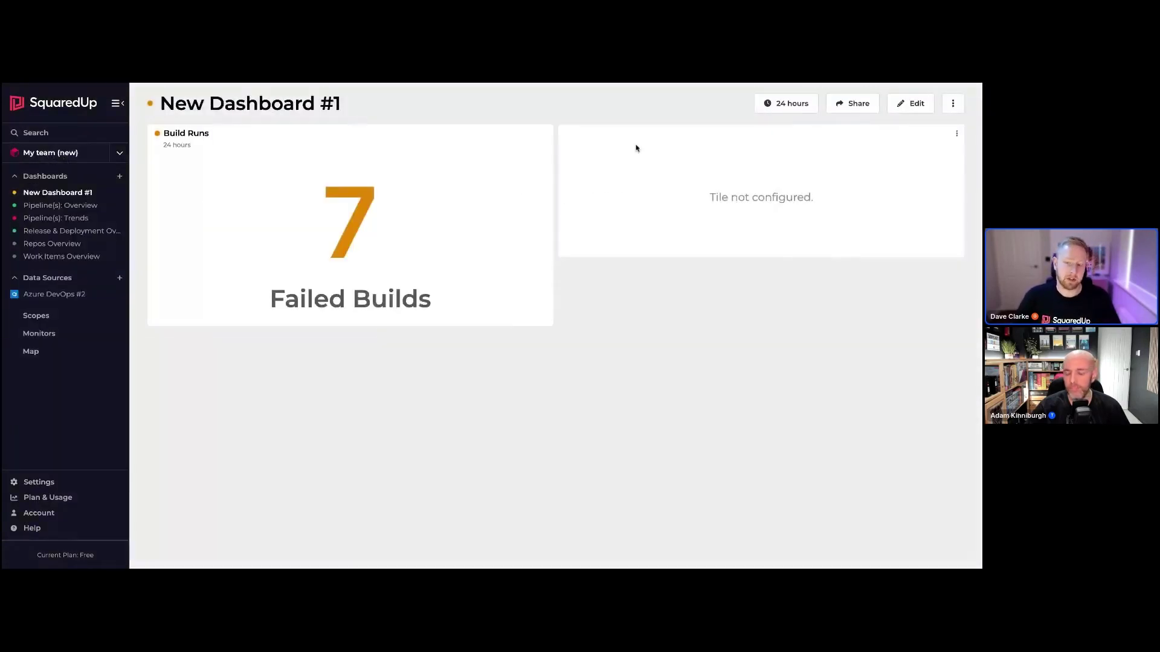
# Step: From the dashboard's sharing options, restrict access to the My team (new) workspace, look up a member by first name, and discard the changes
pyautogui.click(862, 107)
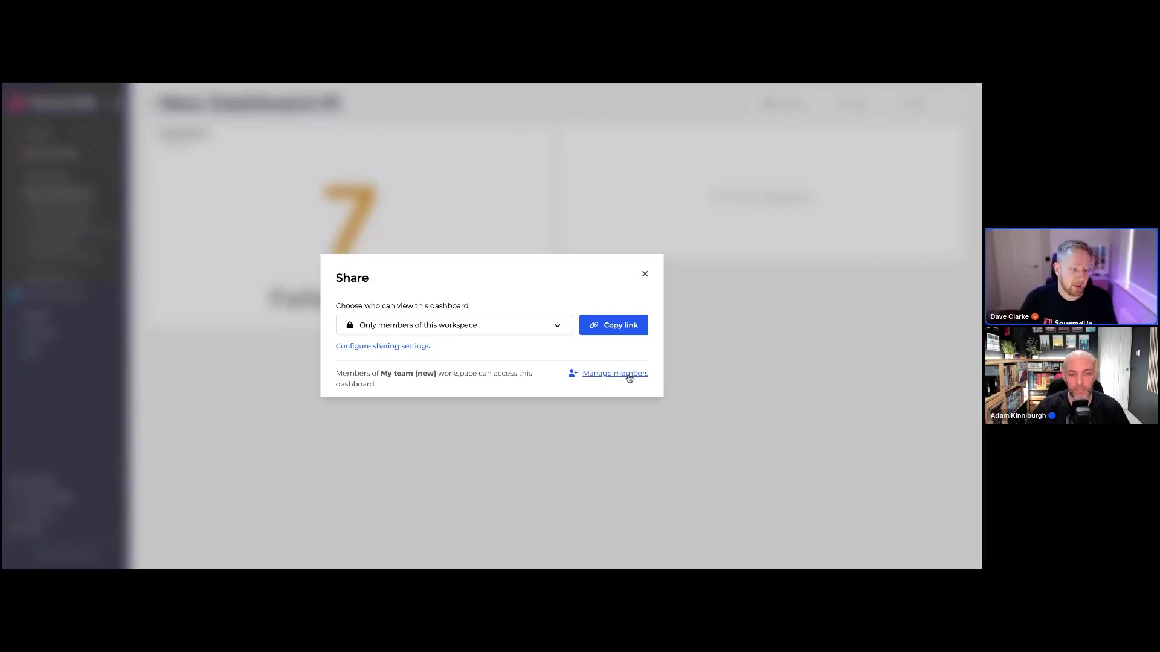
pyautogui.click(615, 373)
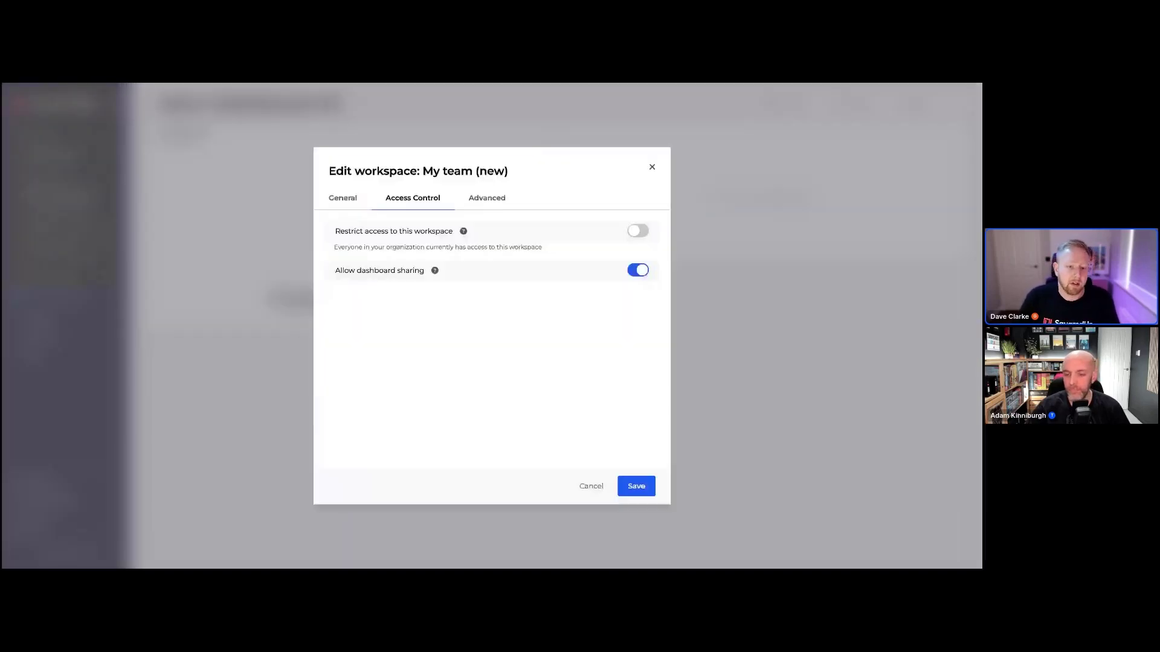
pyautogui.click(639, 232)
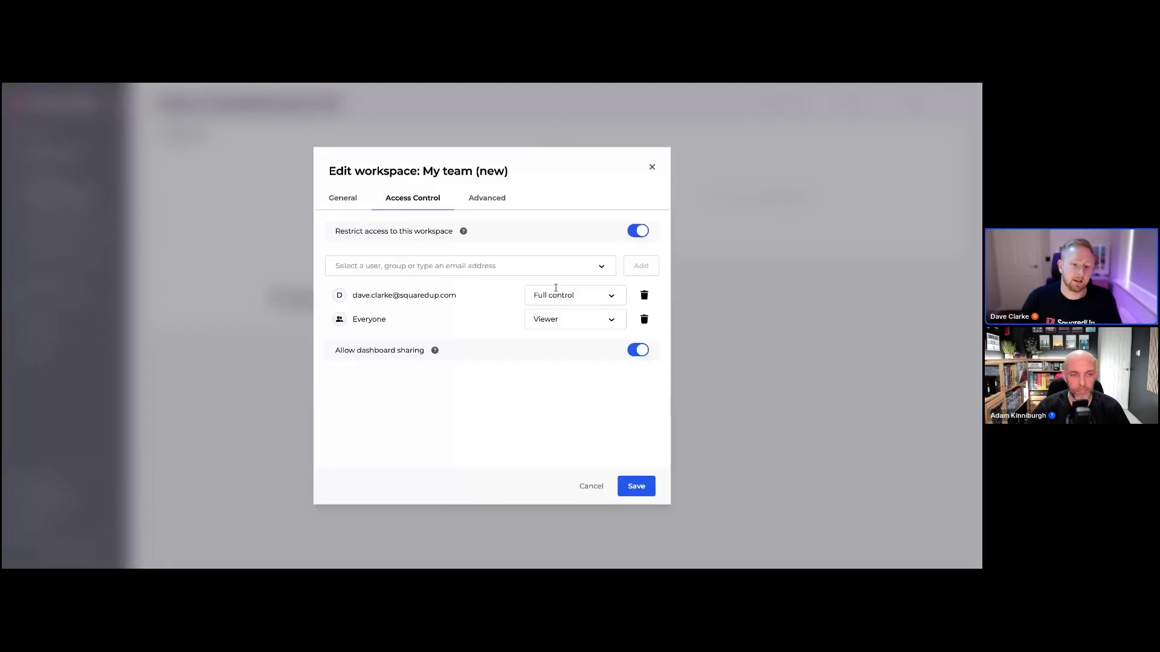
pyautogui.click(468, 264)
pyautogui.write('joe')
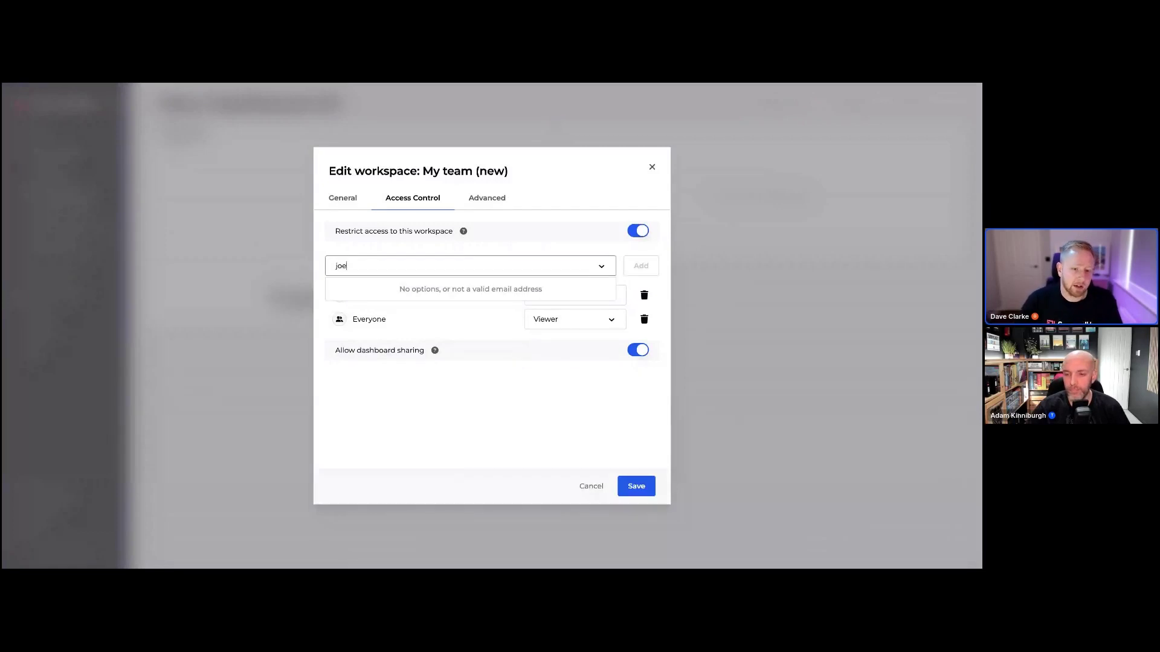
pyautogui.click(622, 425)
pyautogui.click(597, 486)
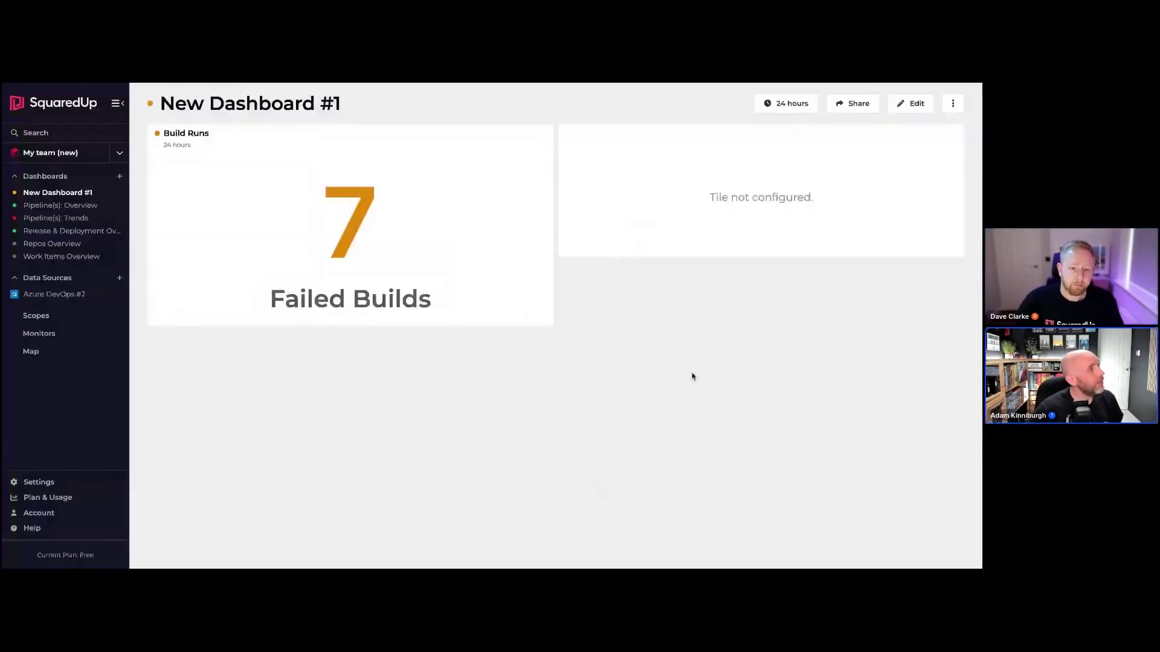